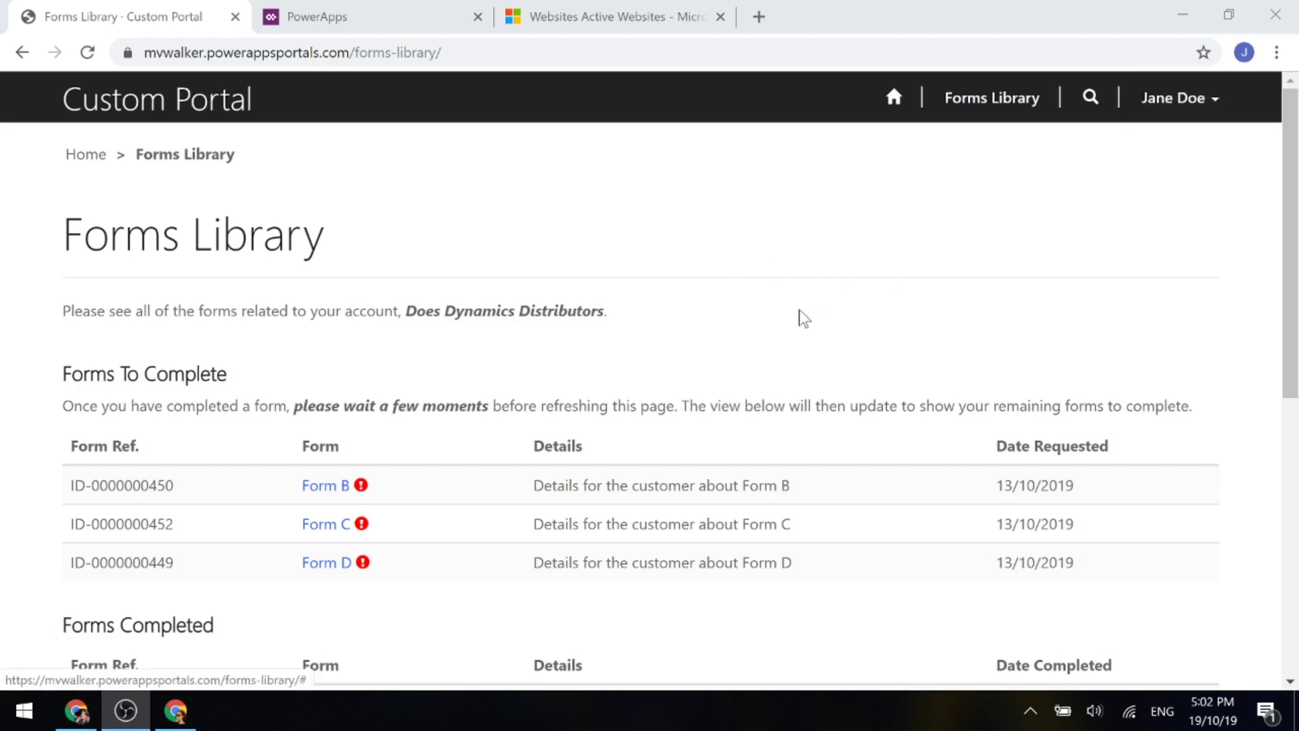
Highlight the account name on the Forms Library page, then scroll down the page.
drag(406, 311, 604, 311)
scroll(800, 310, down, 1)
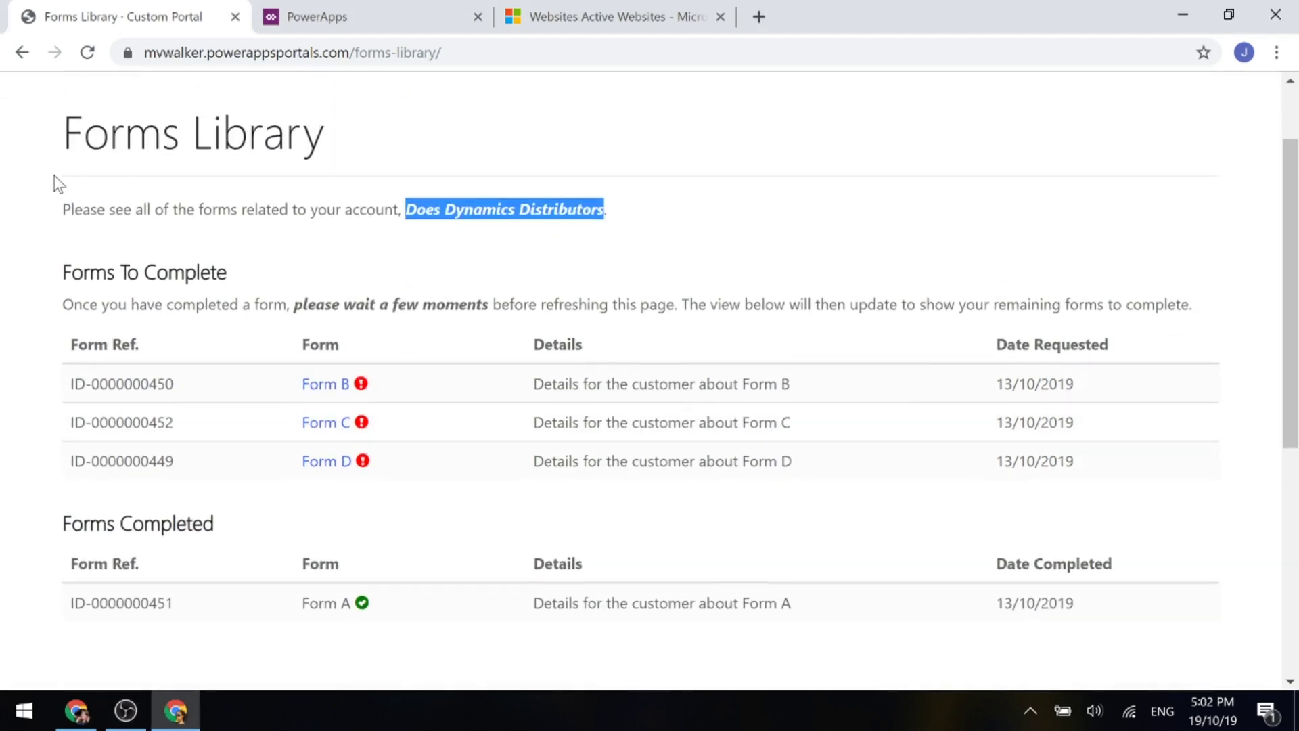
click(664, 223)
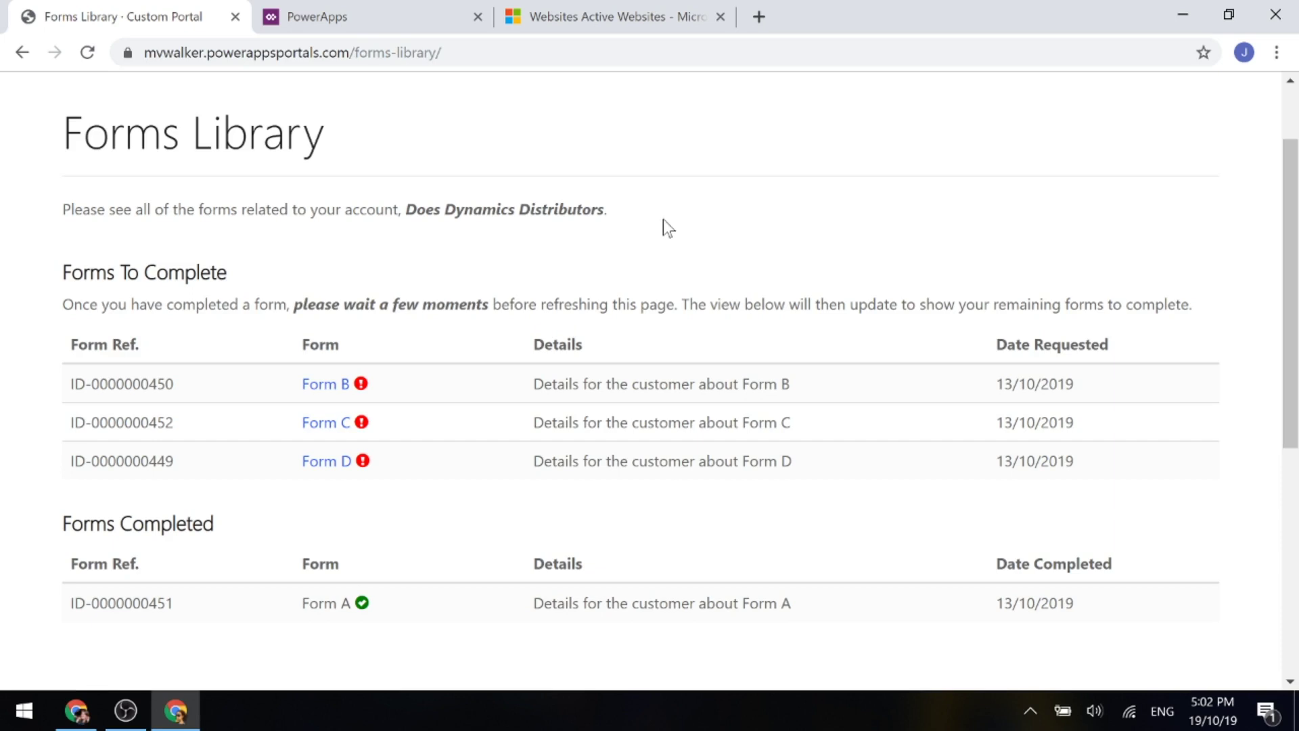
scroll(643, 250, down, 1)
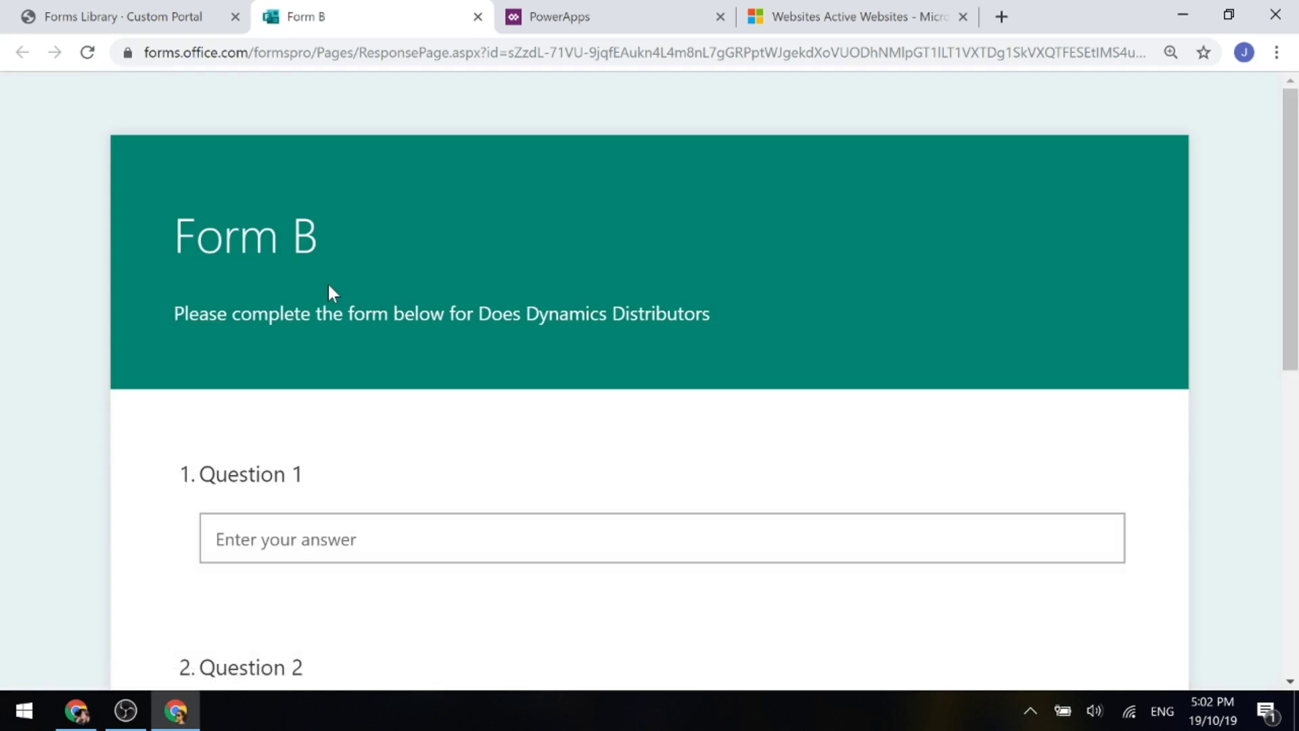
Answer all three Form B questions with TEST and submit the form.
key(Tab)
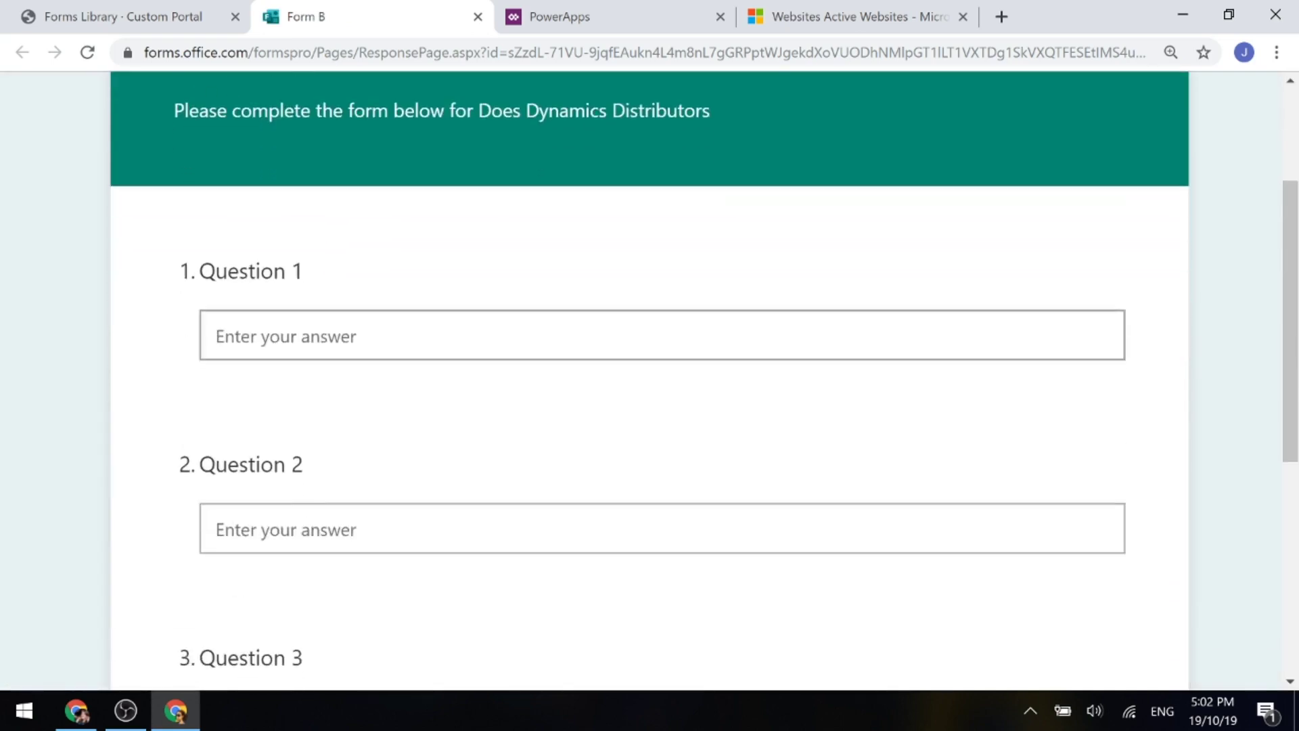
text(TEST)
key(Tab)
text(TEST)
key(Tab)
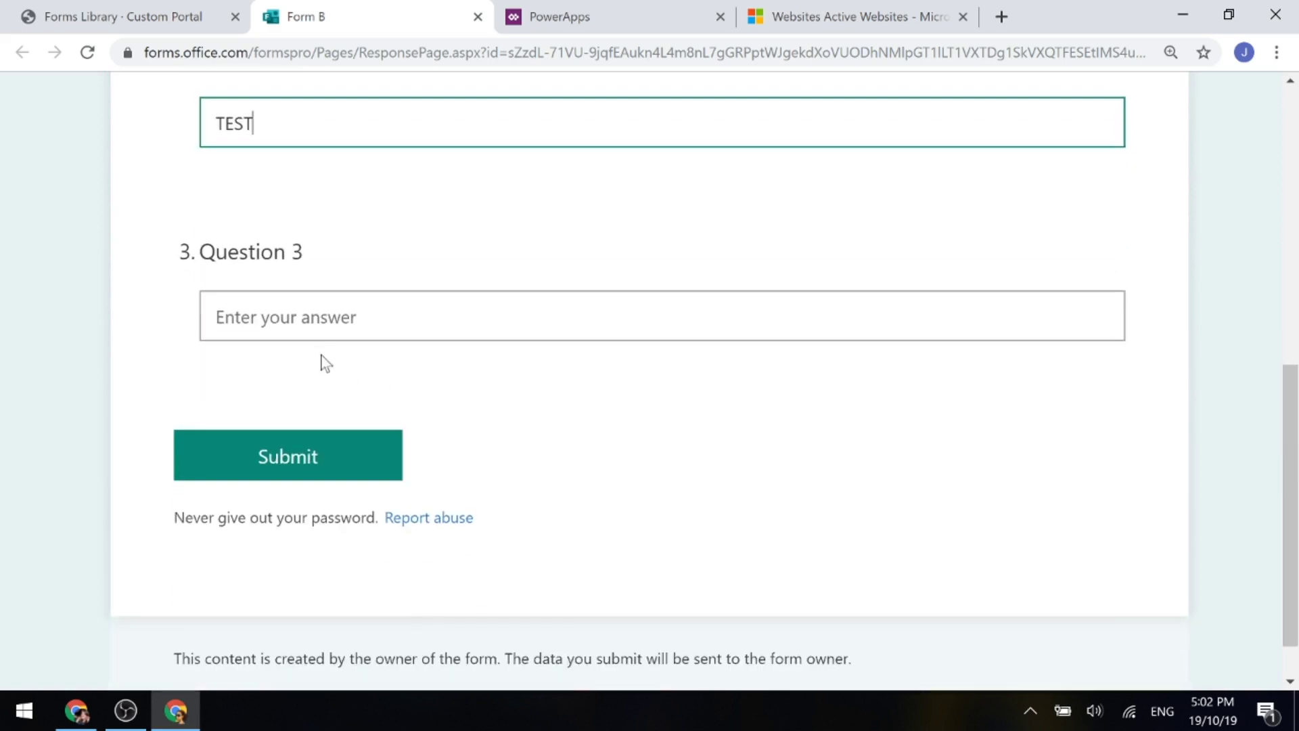
text(TEST)
click(315, 443)
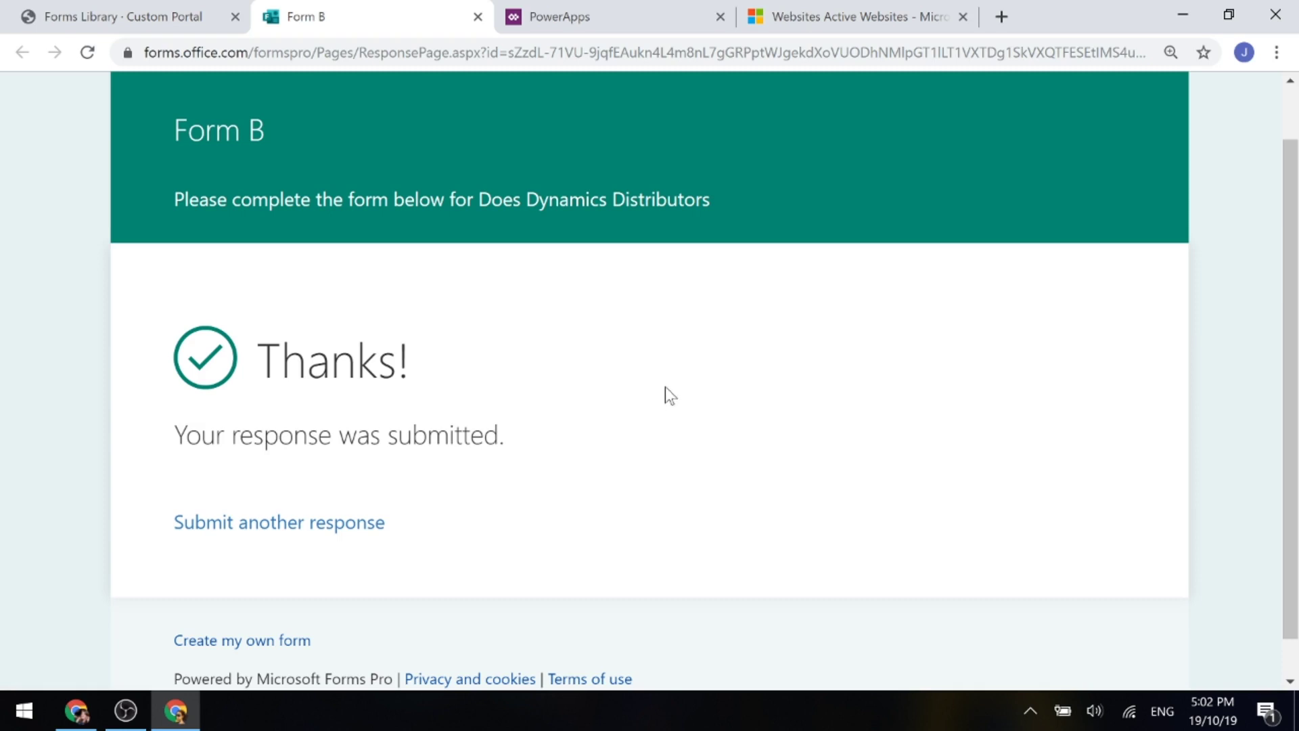
Close Form B, reload Forms Library, and highlight the wait-before-refreshing instruction.
click(478, 19)
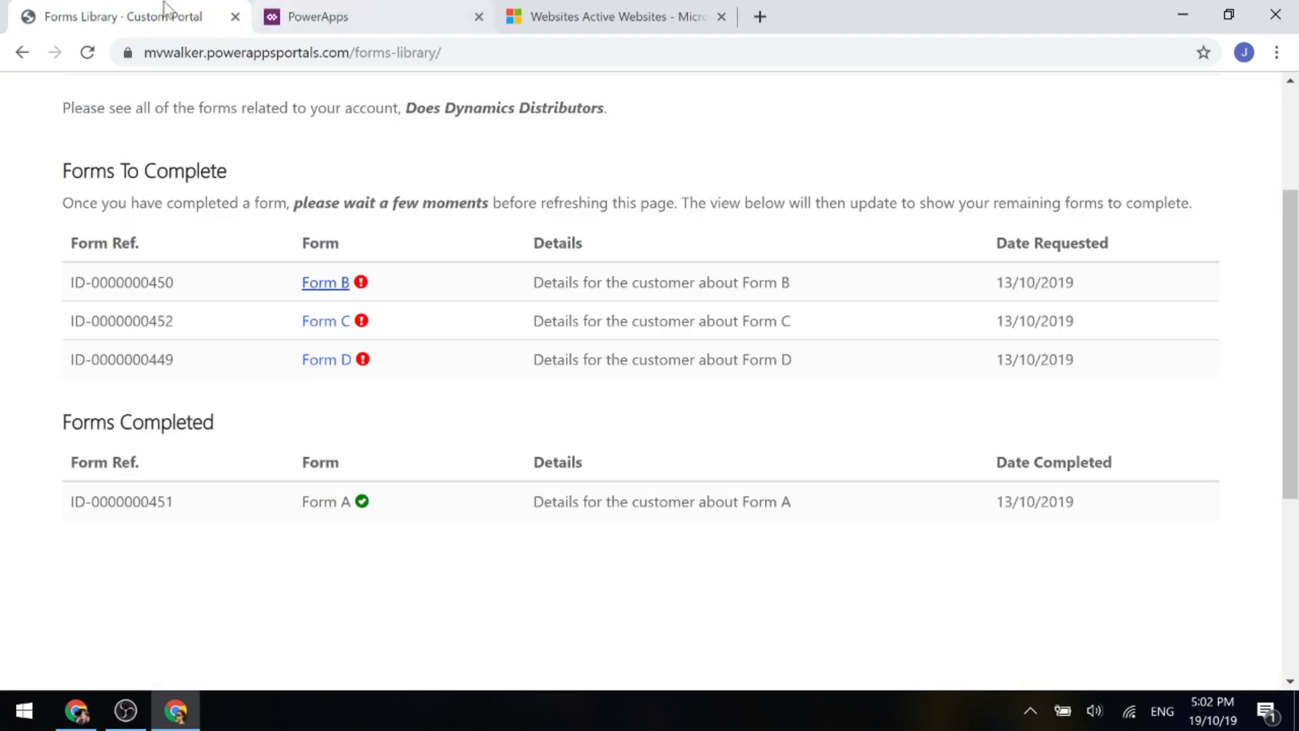
scroll(537, 307, up, 1)
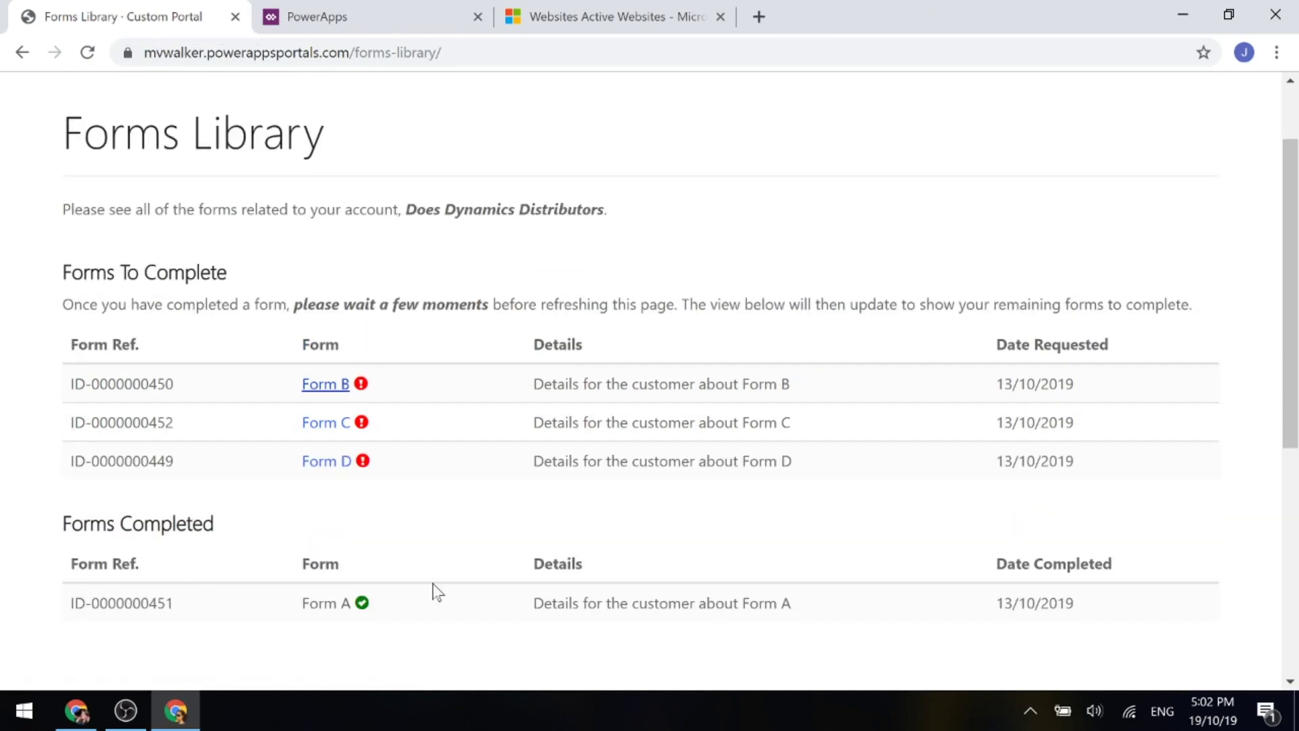
scroll(721, 589, down, 1)
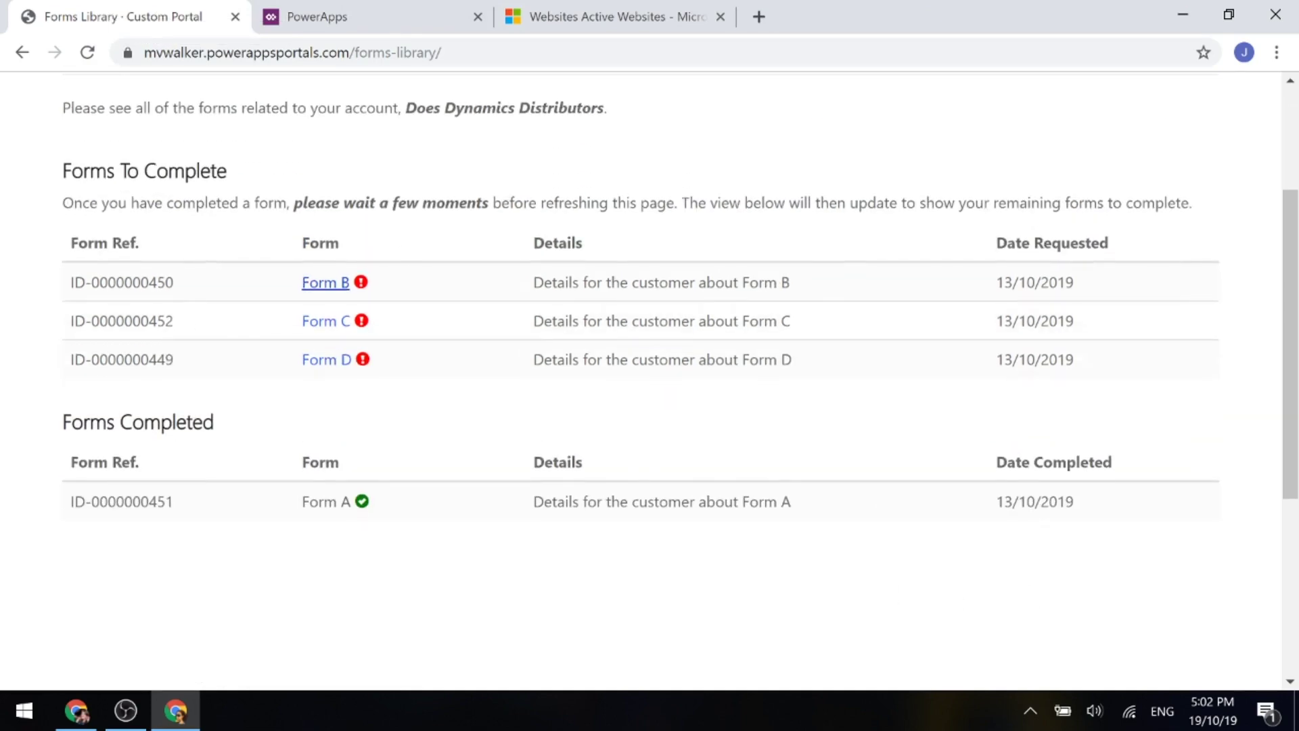
click(87, 52)
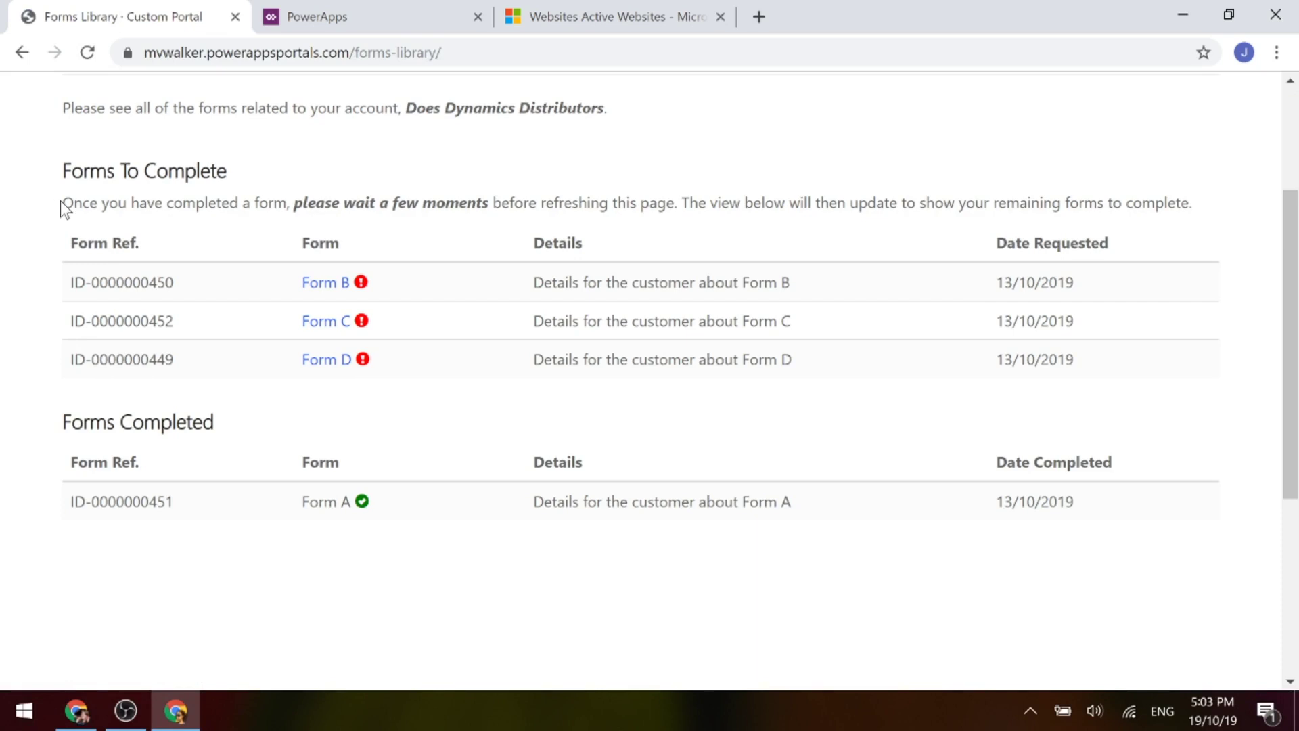
drag(62, 203, 1256, 208)
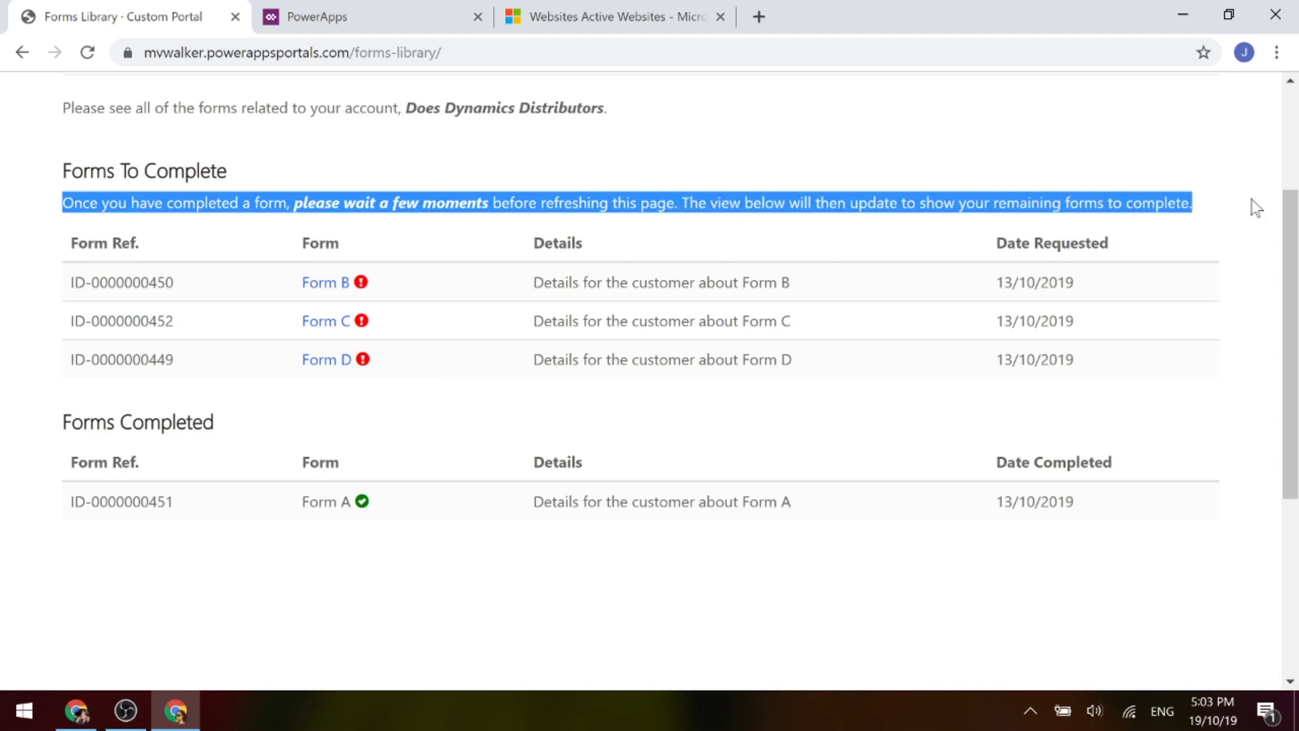
Reload again and confirm Form B now sits under Forms Completed, dated 19/10/2019.
click(88, 53)
scroll(466, 340, down, 2)
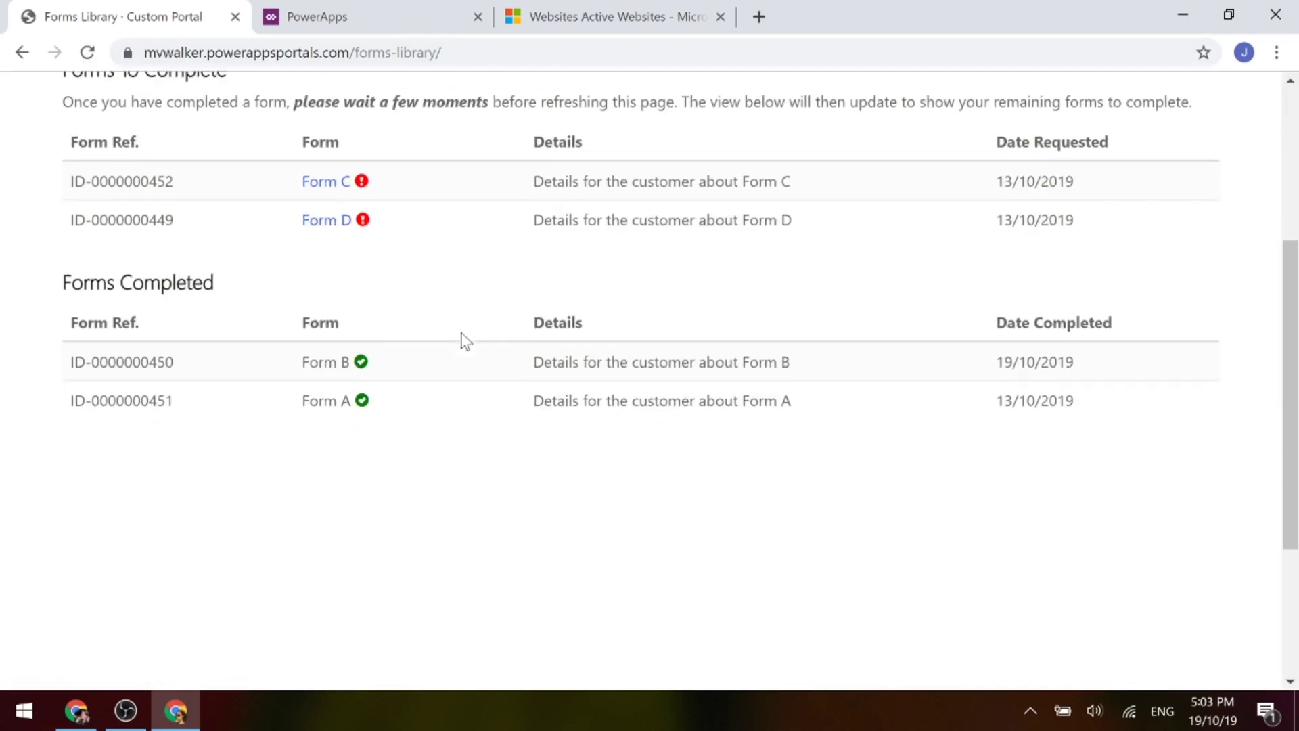
drag(70, 362, 803, 377)
click(415, 482)
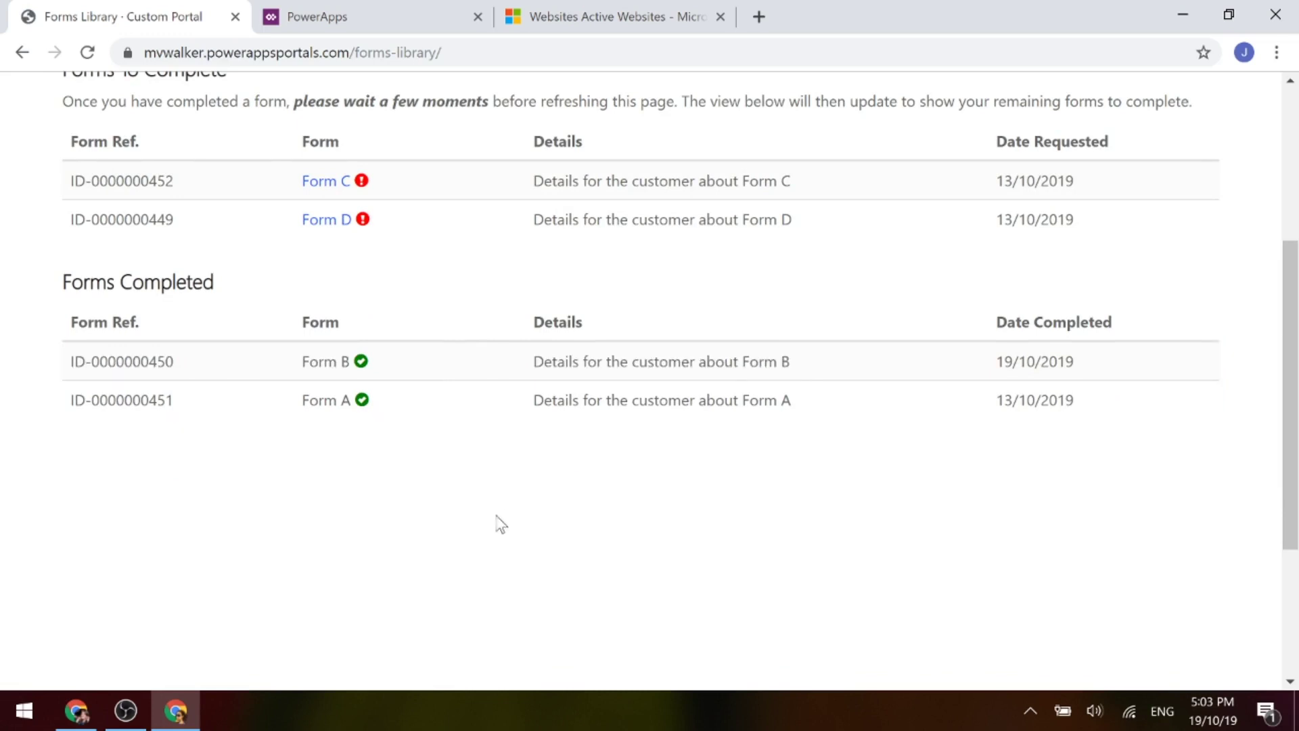
scroll(927, 405, up, 3)
scroll(954, 354, up, 2)
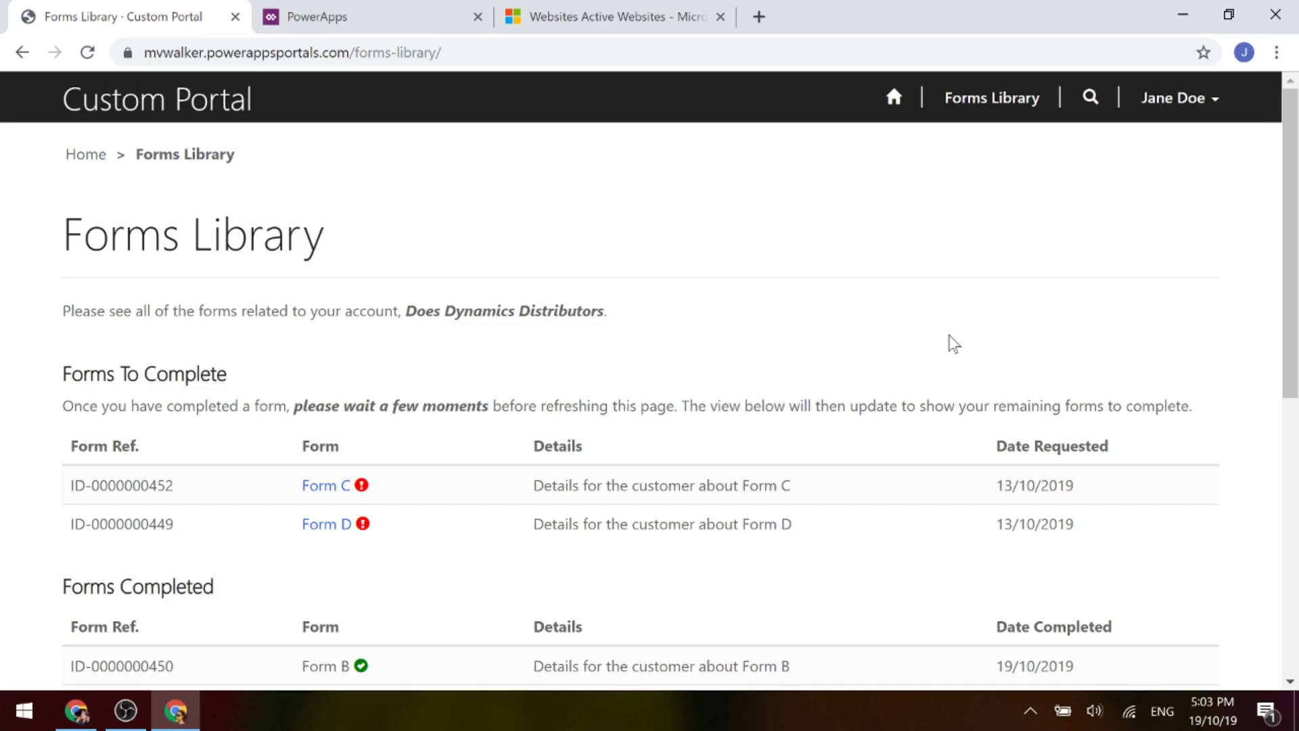
Filter the Form Request fields to Custom and widen the Name and Data type columns.
click(330, 10)
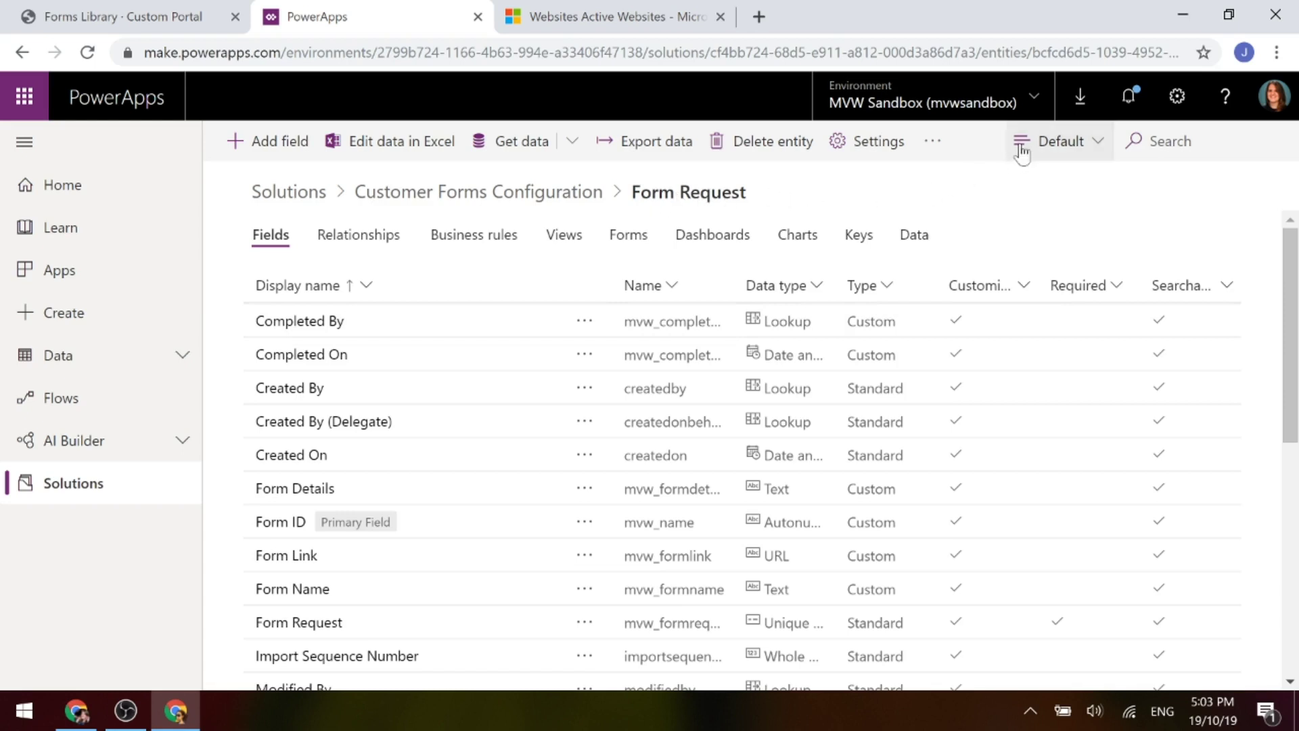
click(1064, 150)
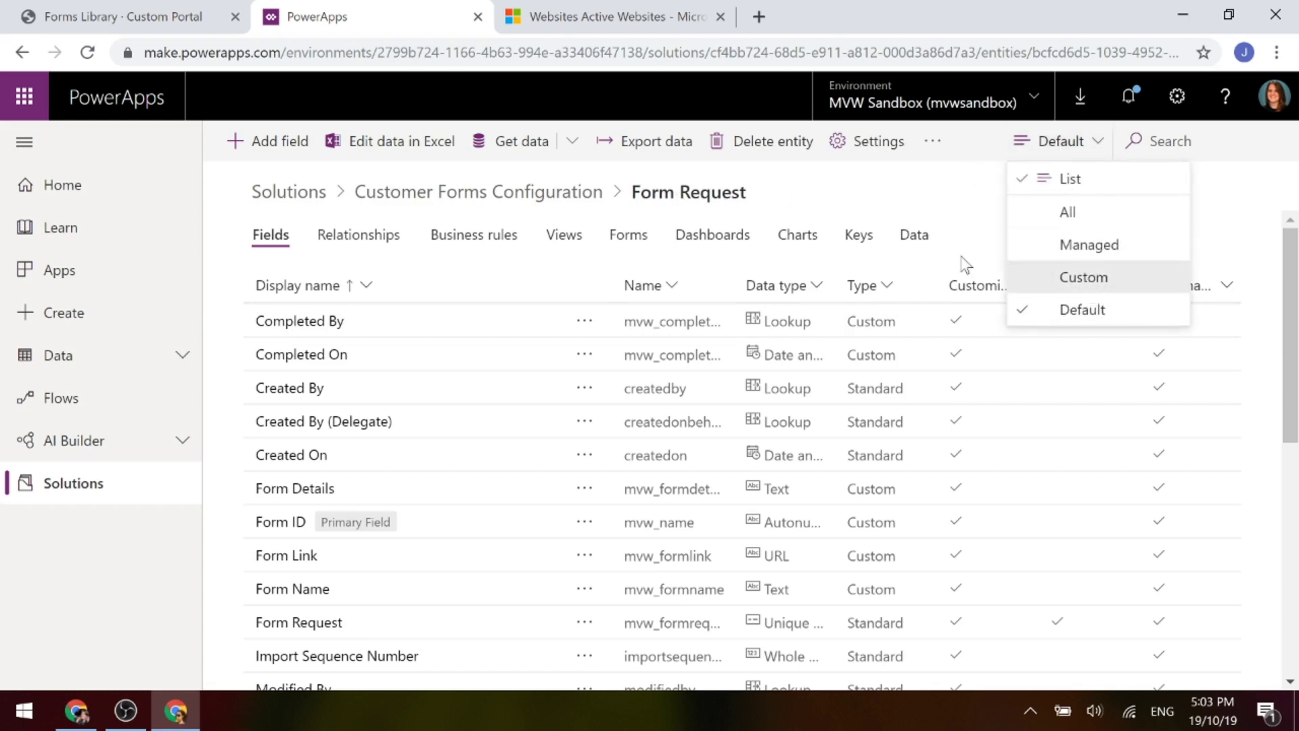
click(1092, 278)
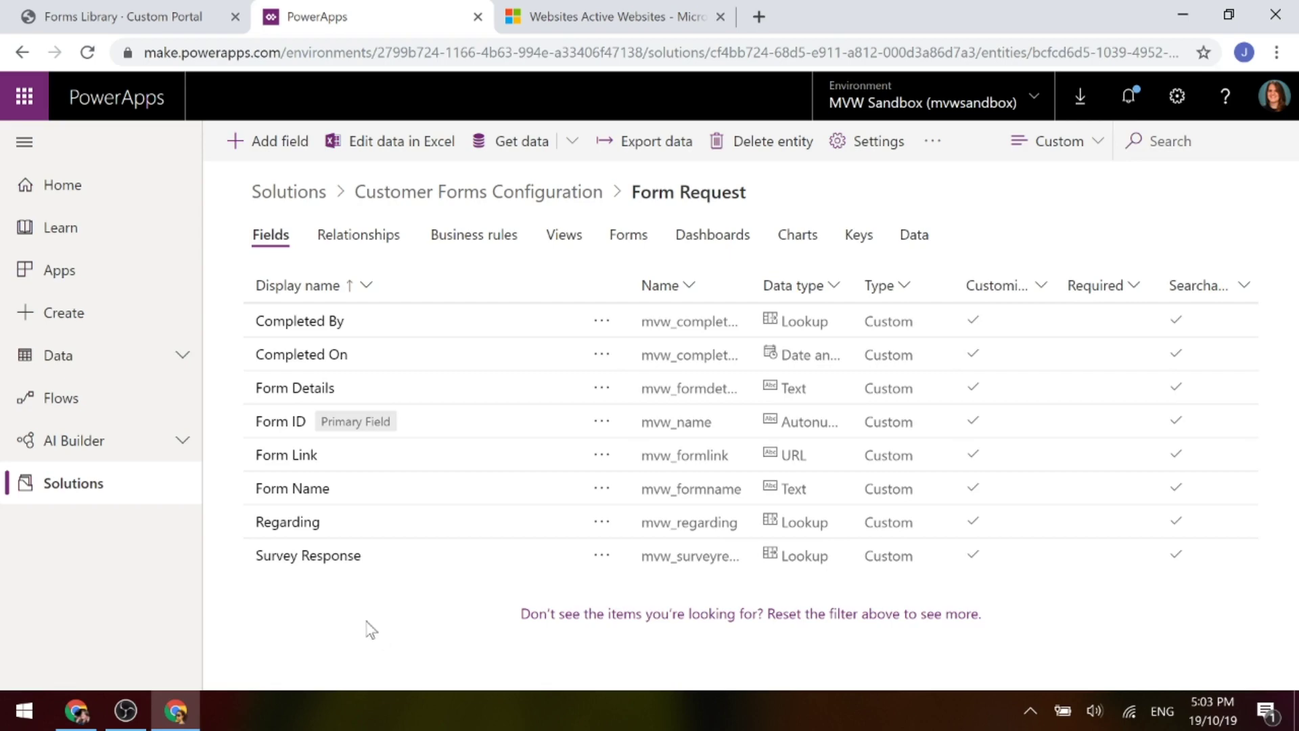
drag(750, 284, 804, 285)
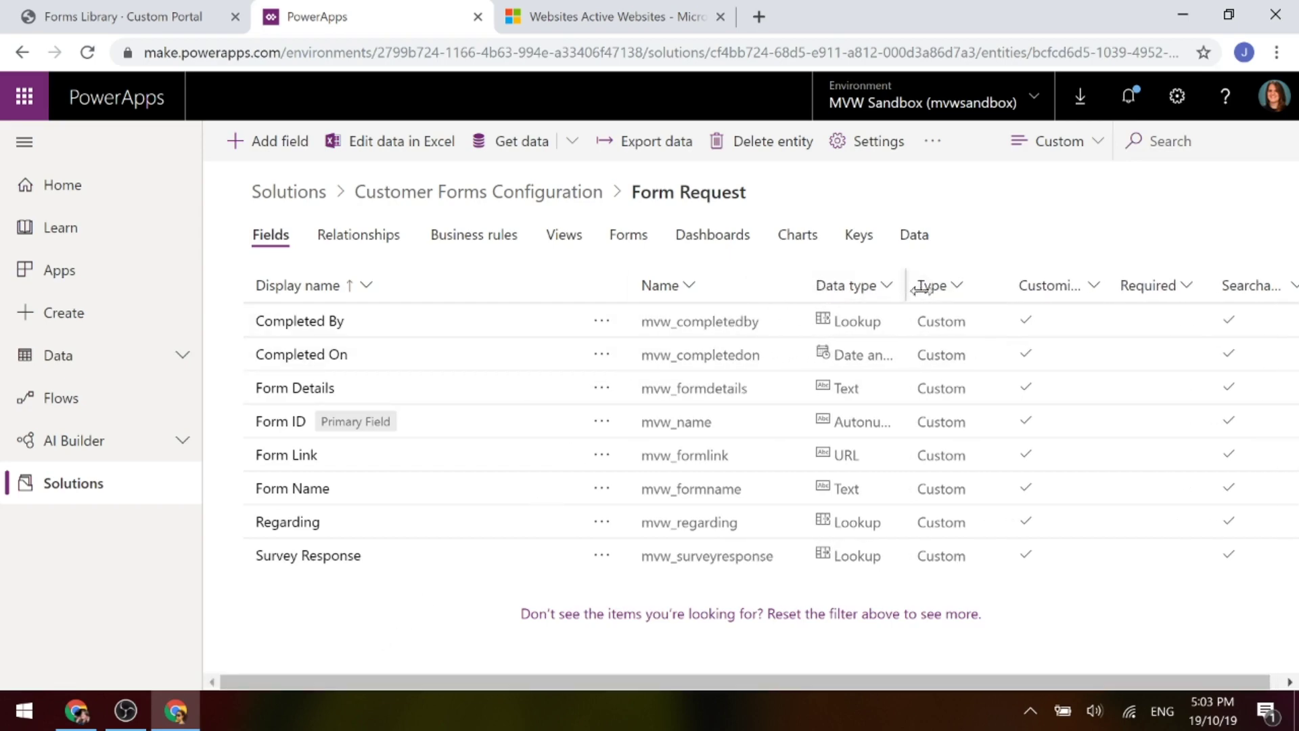
drag(937, 288, 987, 289)
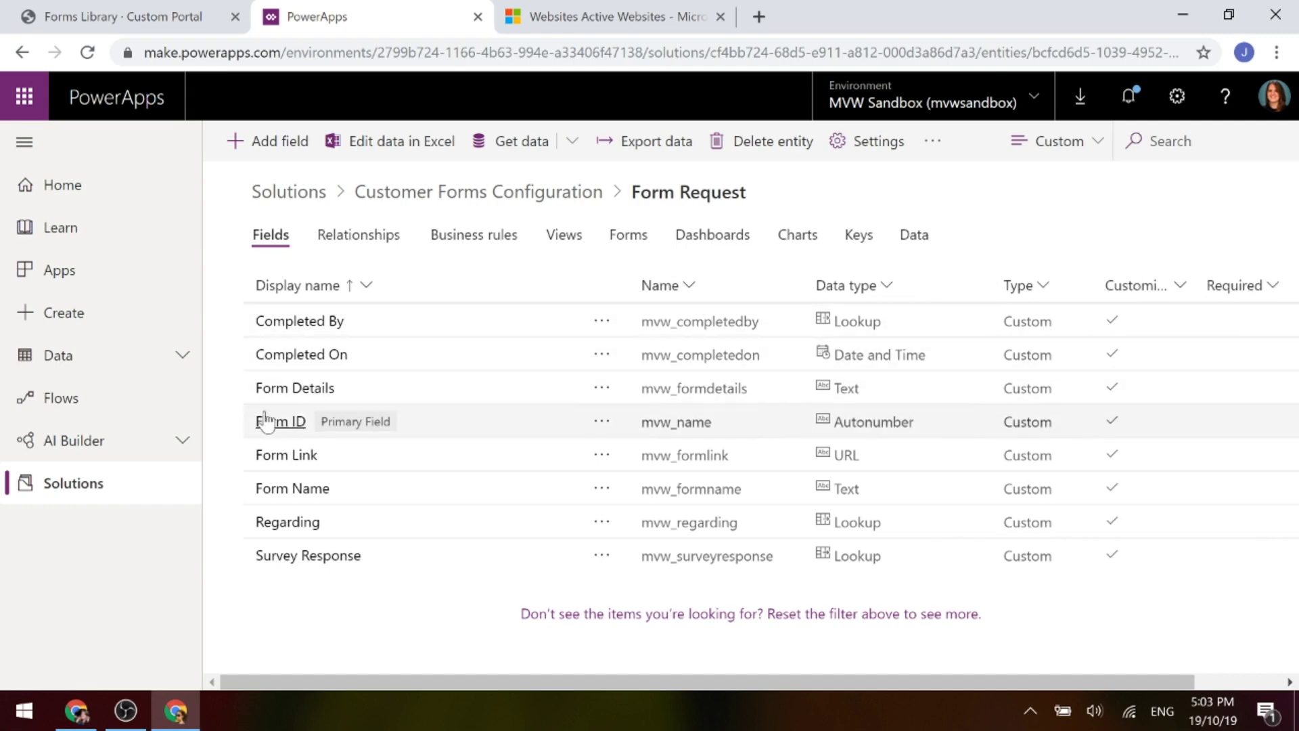
click(447, 364)
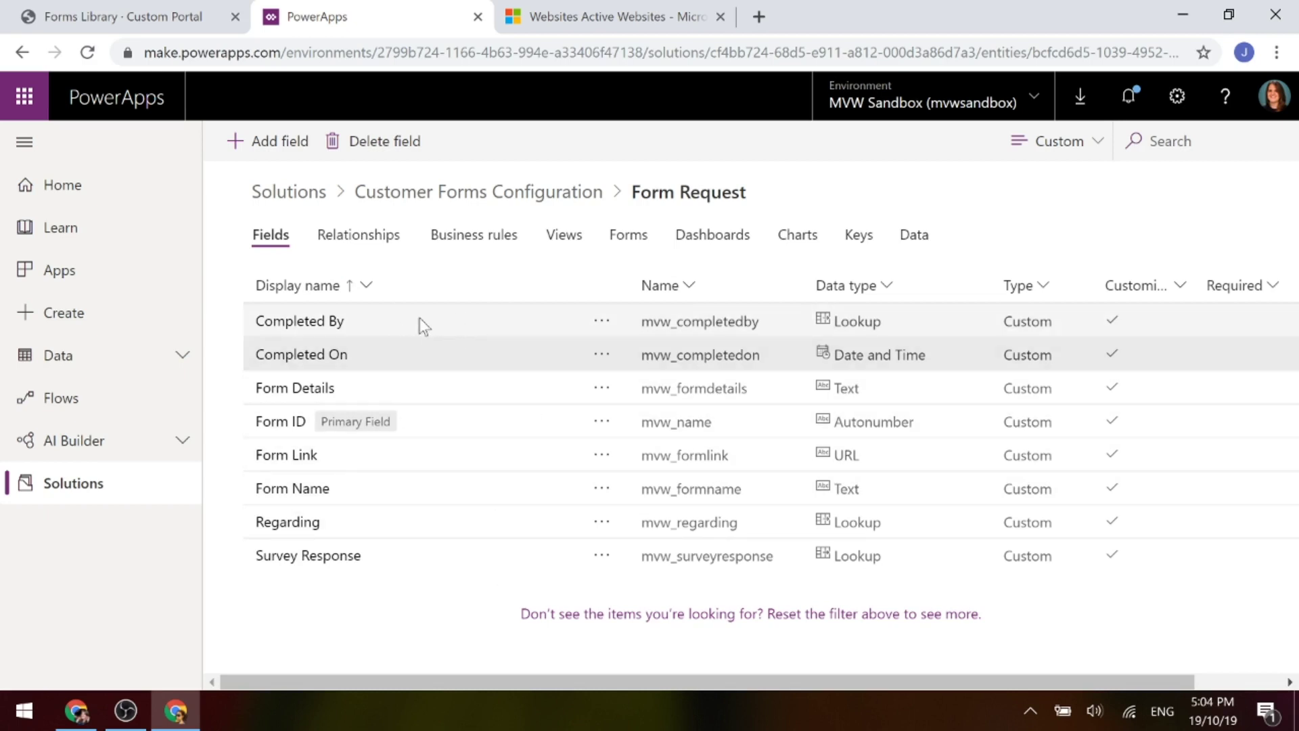
click(398, 384)
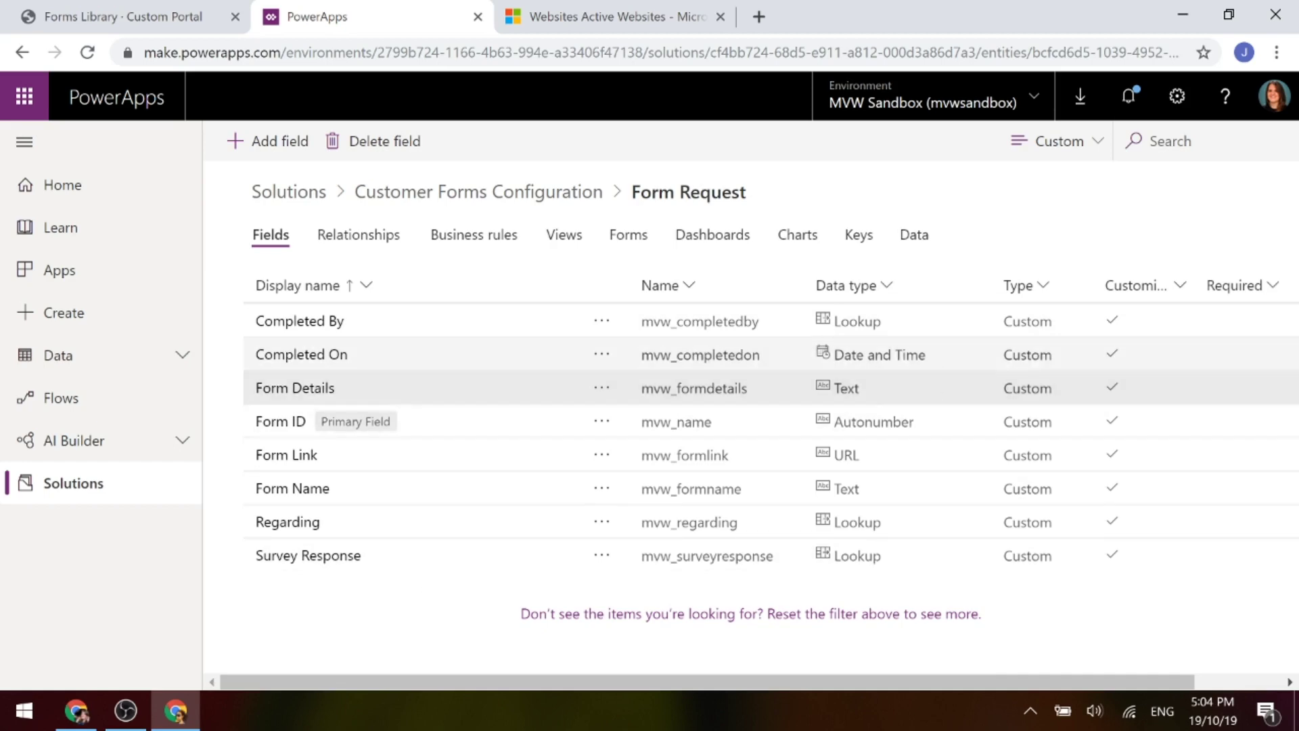
click(525, 424)
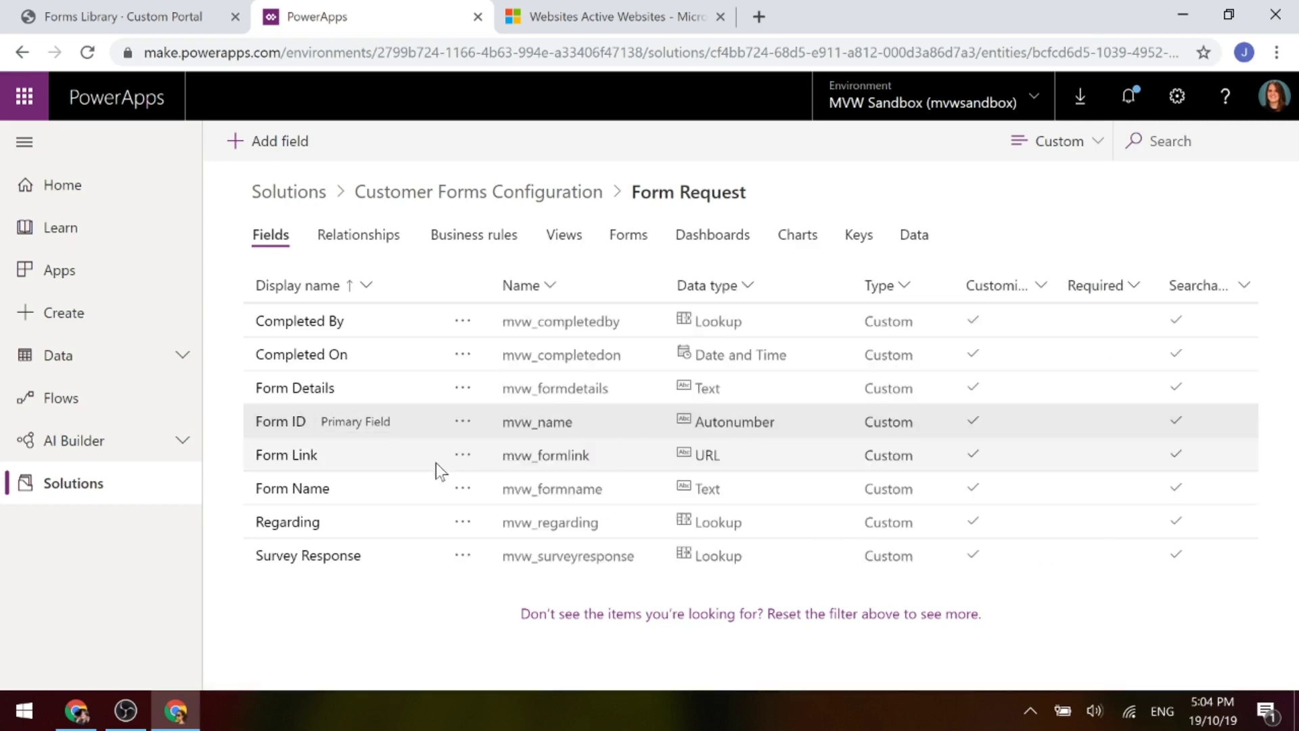
click(405, 464)
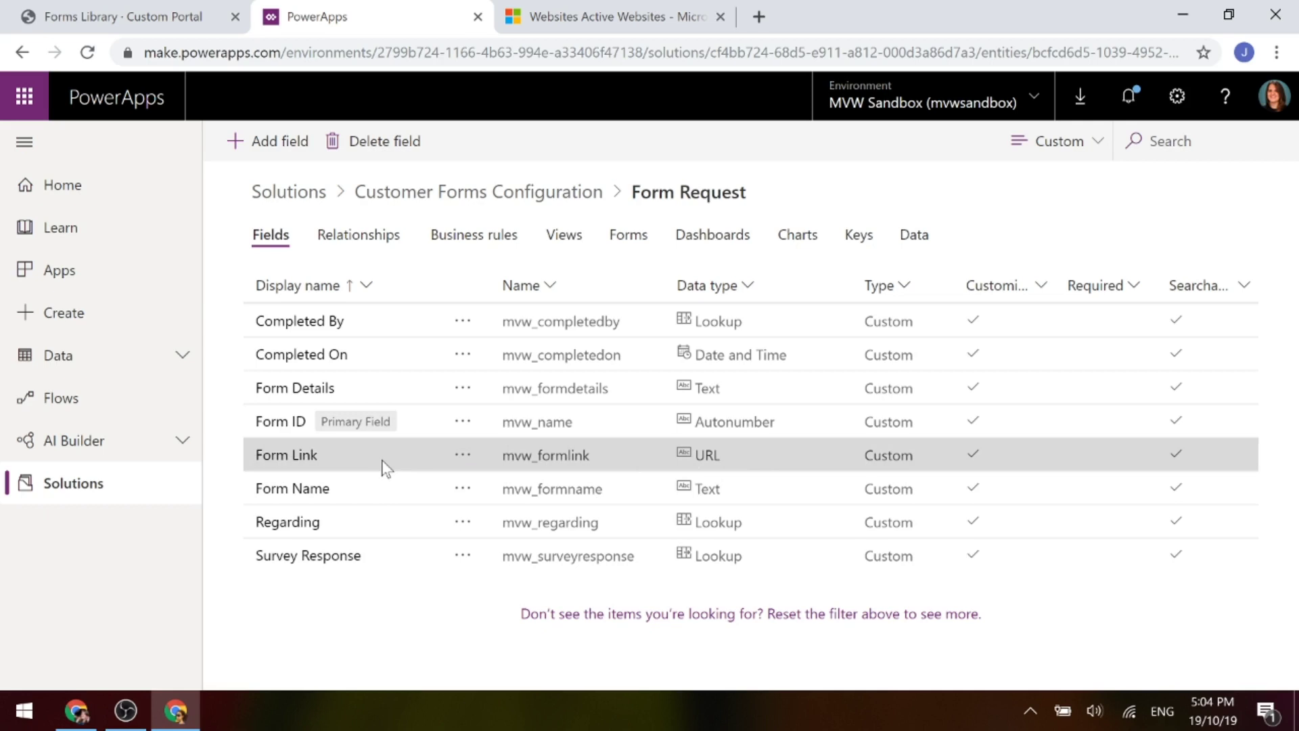
click(367, 502)
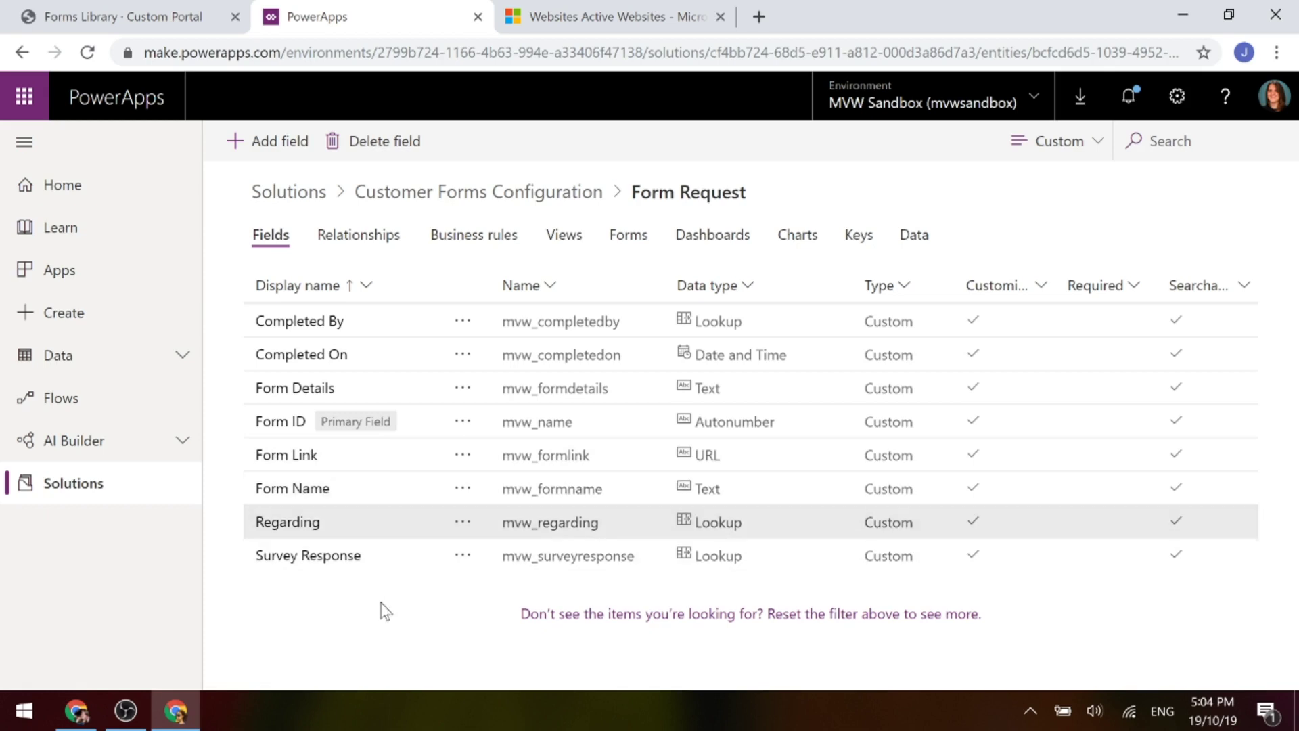
click(392, 560)
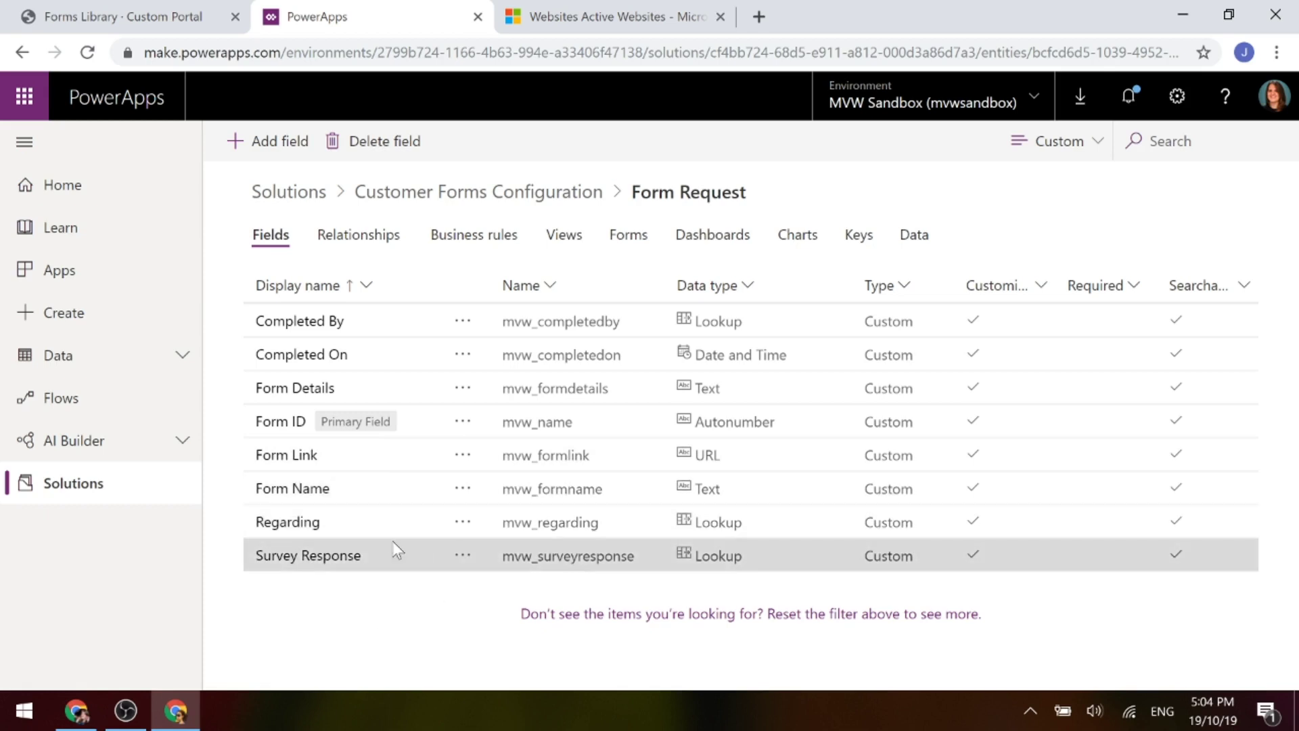
click(375, 529)
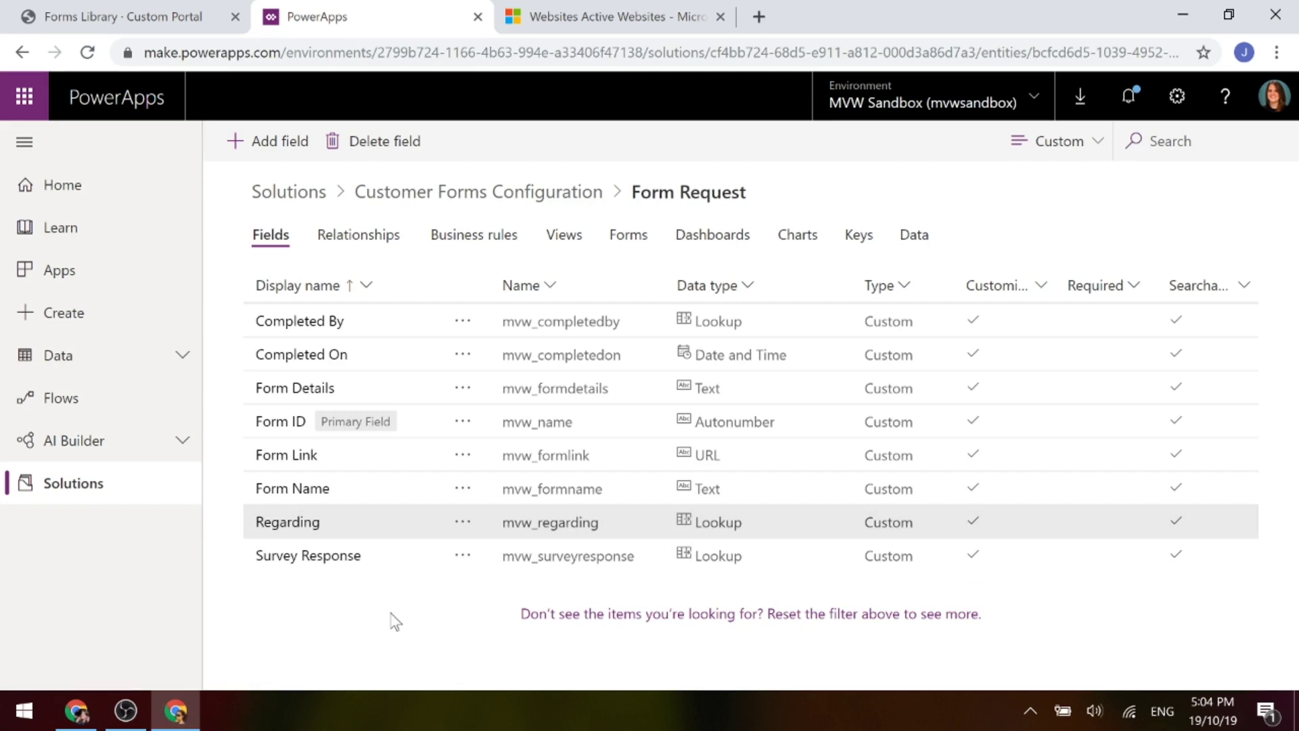
click(423, 558)
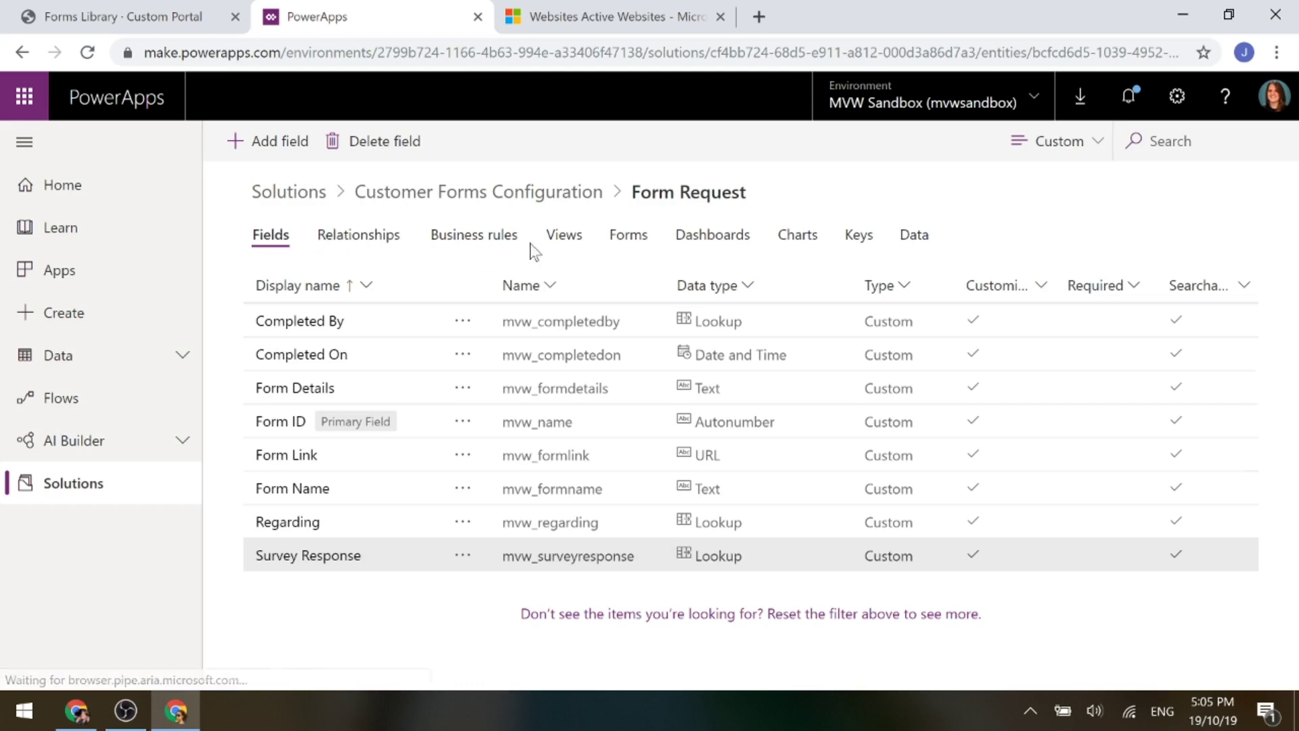
Browse Form Request's Relationships, Business rules and Views, then bring up its entity Settings.
click(346, 240)
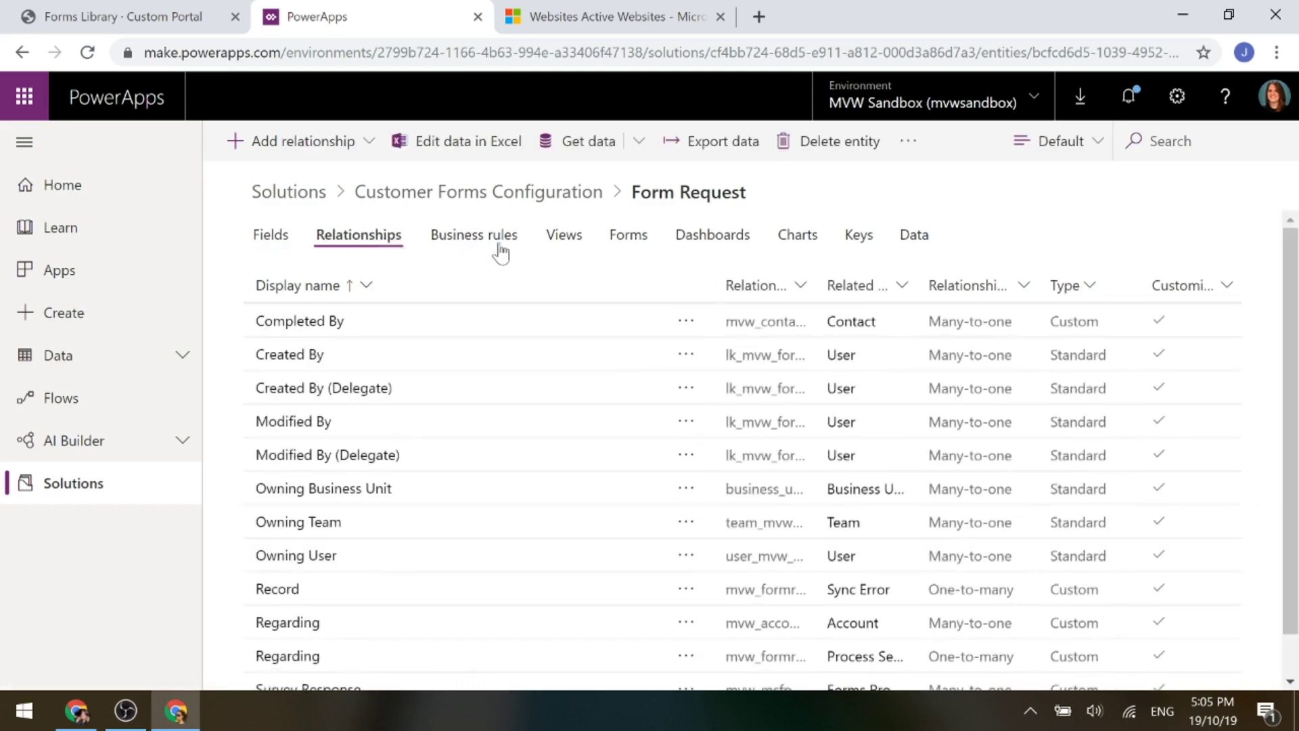
click(501, 254)
click(559, 240)
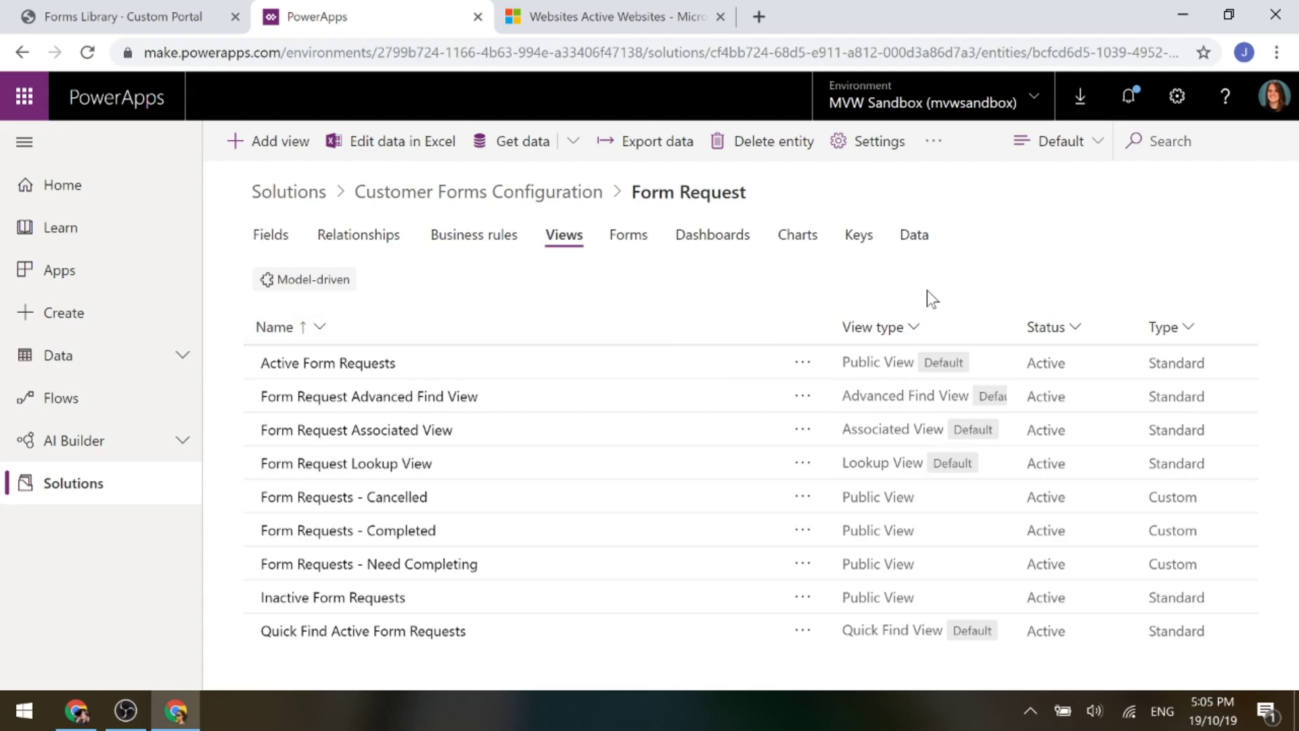
click(866, 149)
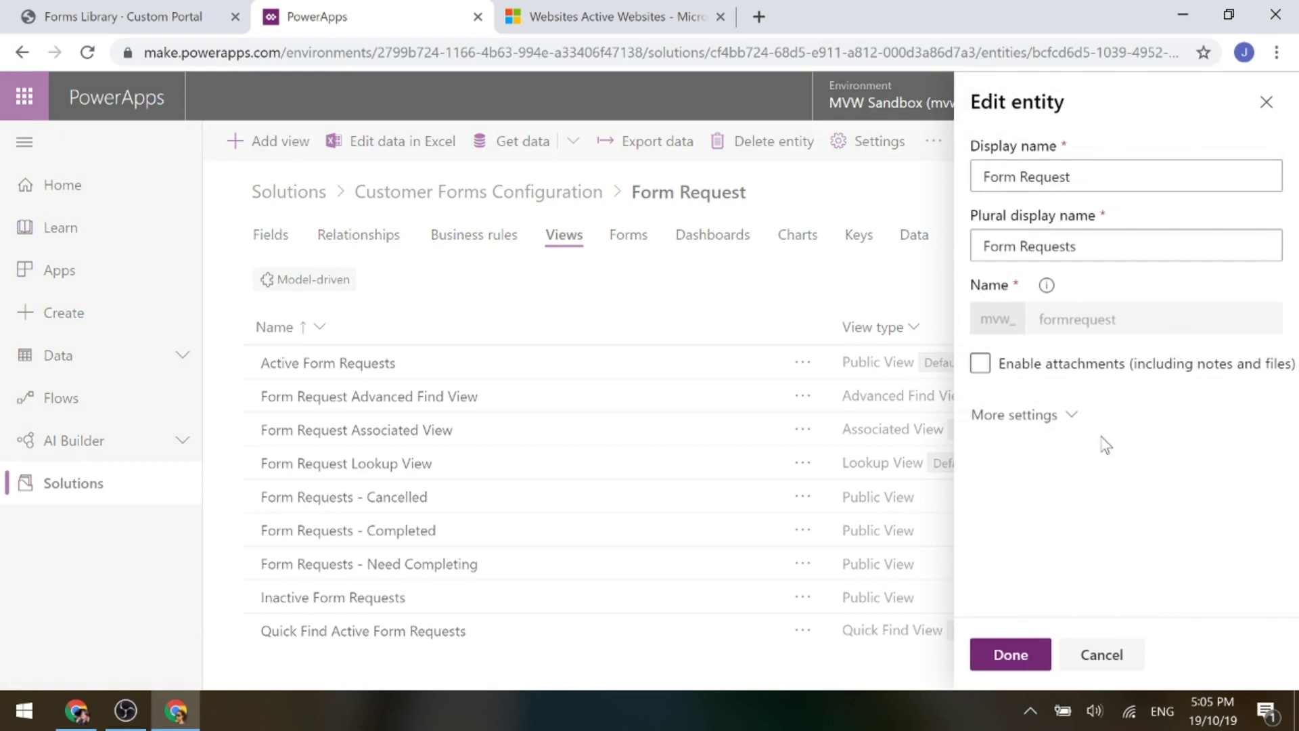
Review More settings, Entity type and ownership, and Create and update settings, then cancel.
click(1053, 416)
scroll(1150, 411, down, 3)
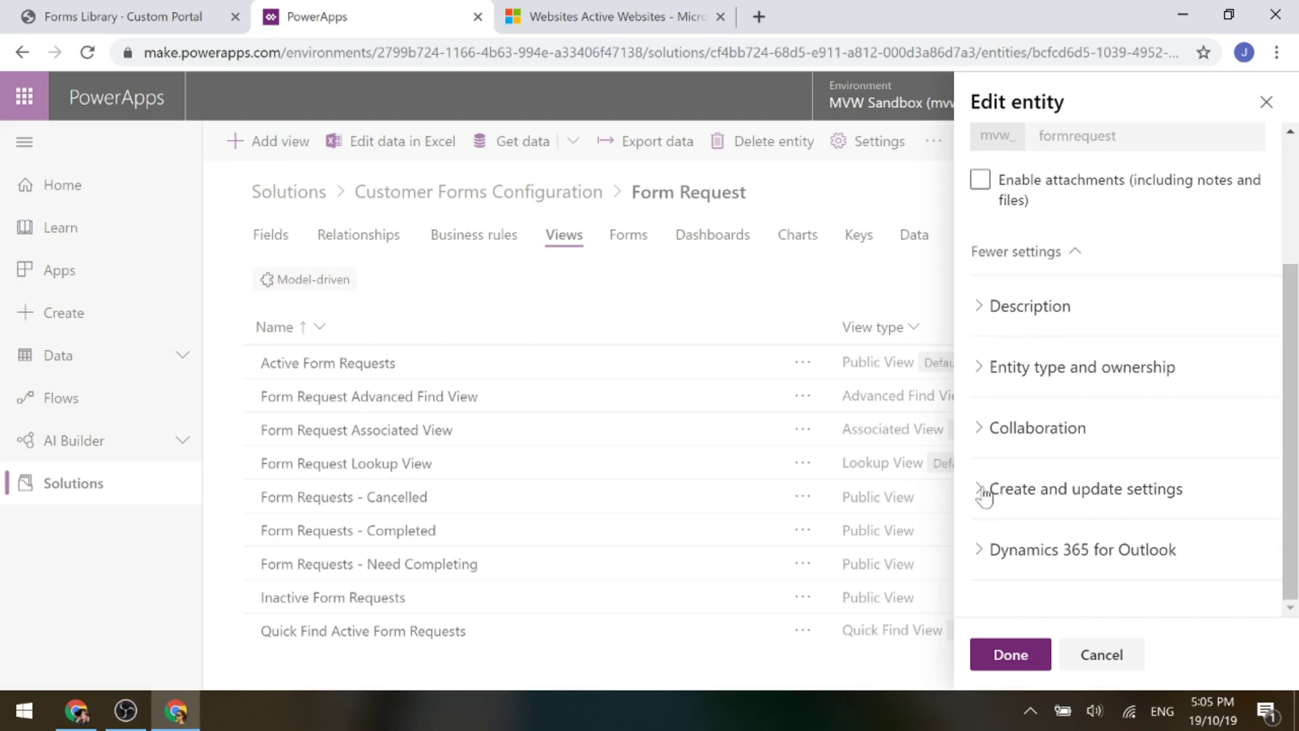
click(984, 379)
scroll(1268, 435, down, 3)
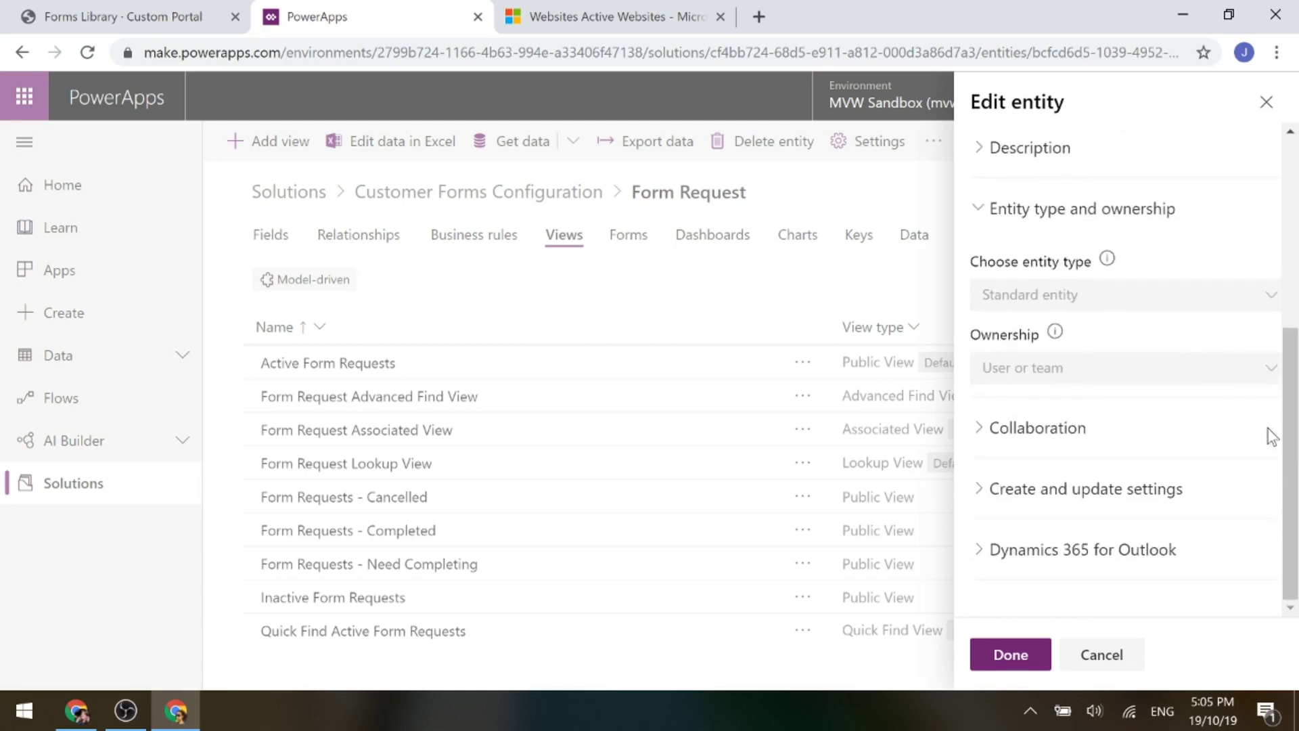
click(983, 488)
scroll(1204, 488, down, 2)
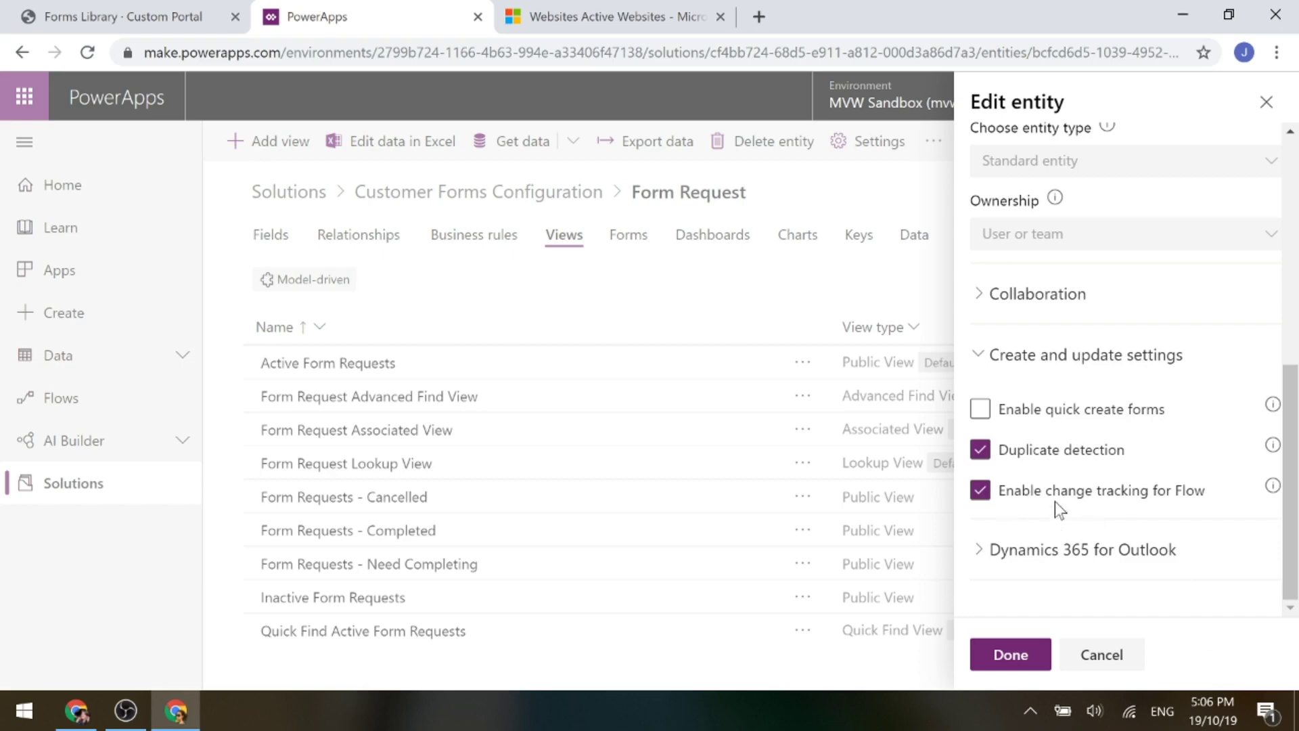
click(1069, 658)
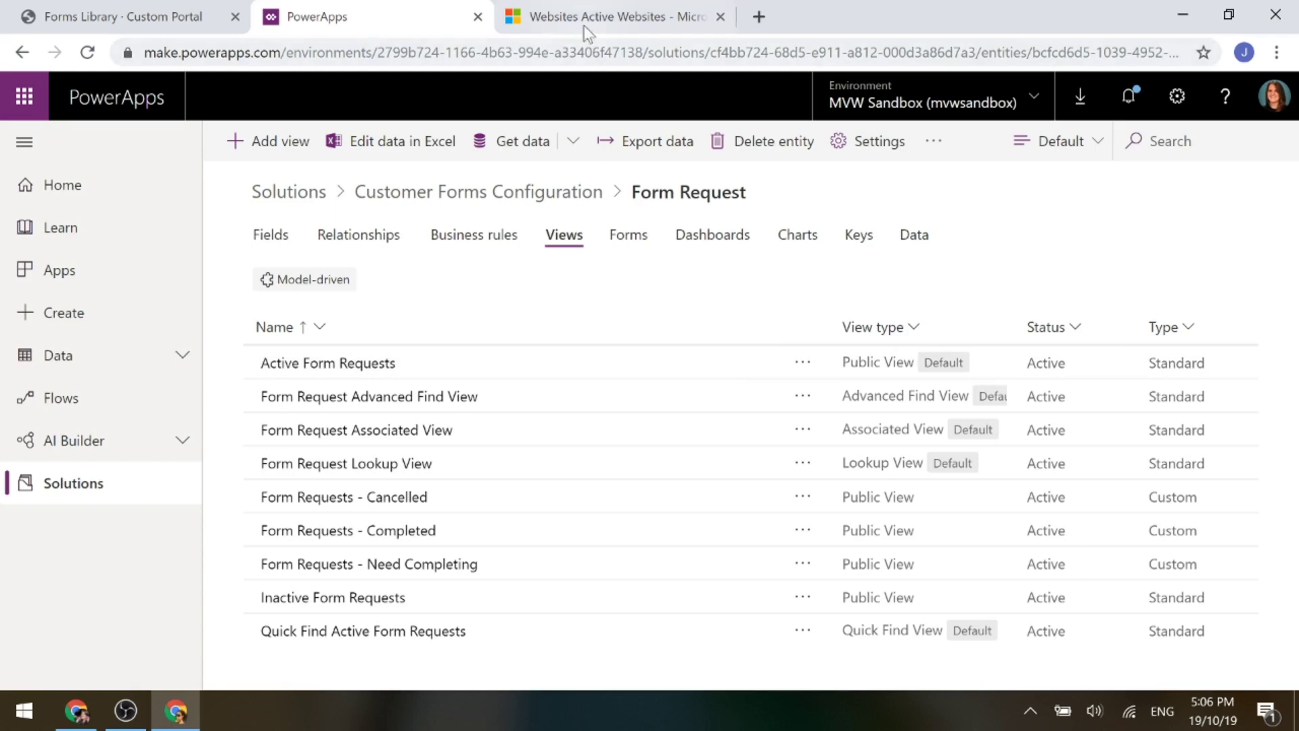
Bring up the Form Requests record from the portal's Entity Permissions list.
click(605, 17)
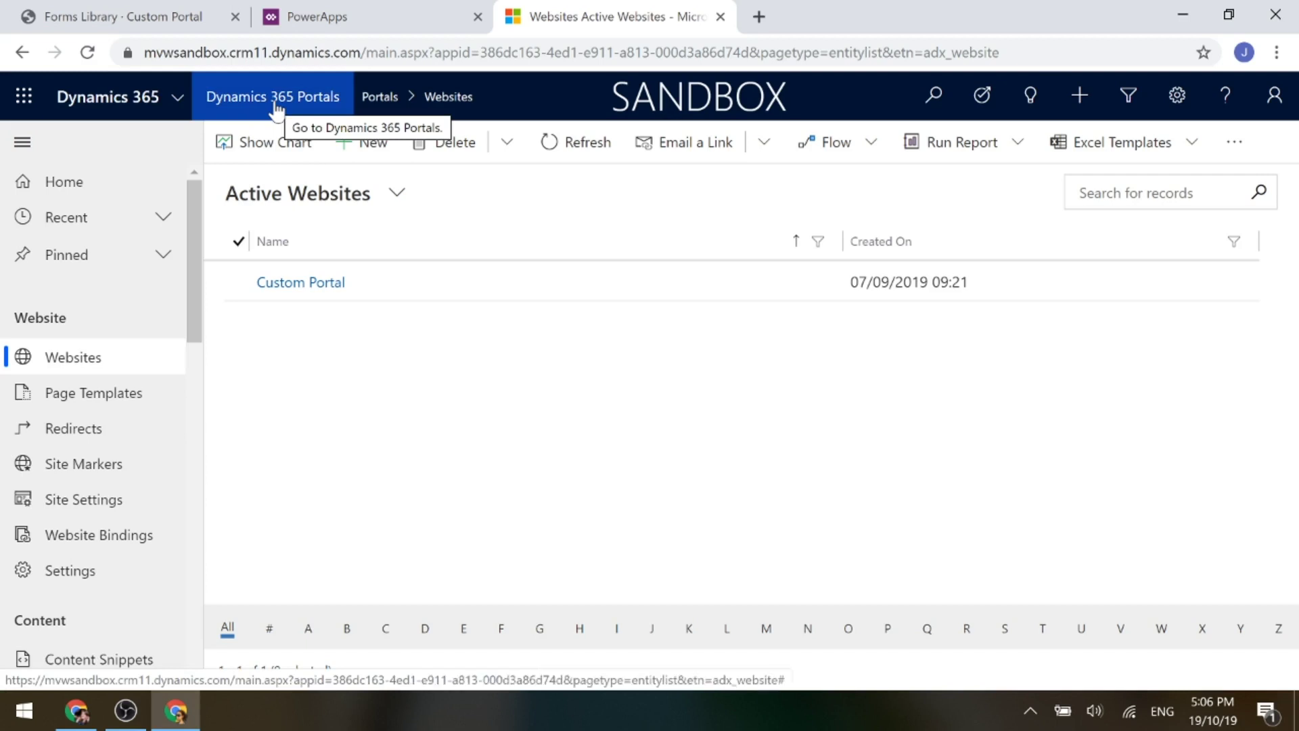
scroll(177, 386, down, 5)
scroll(178, 390, down, 6)
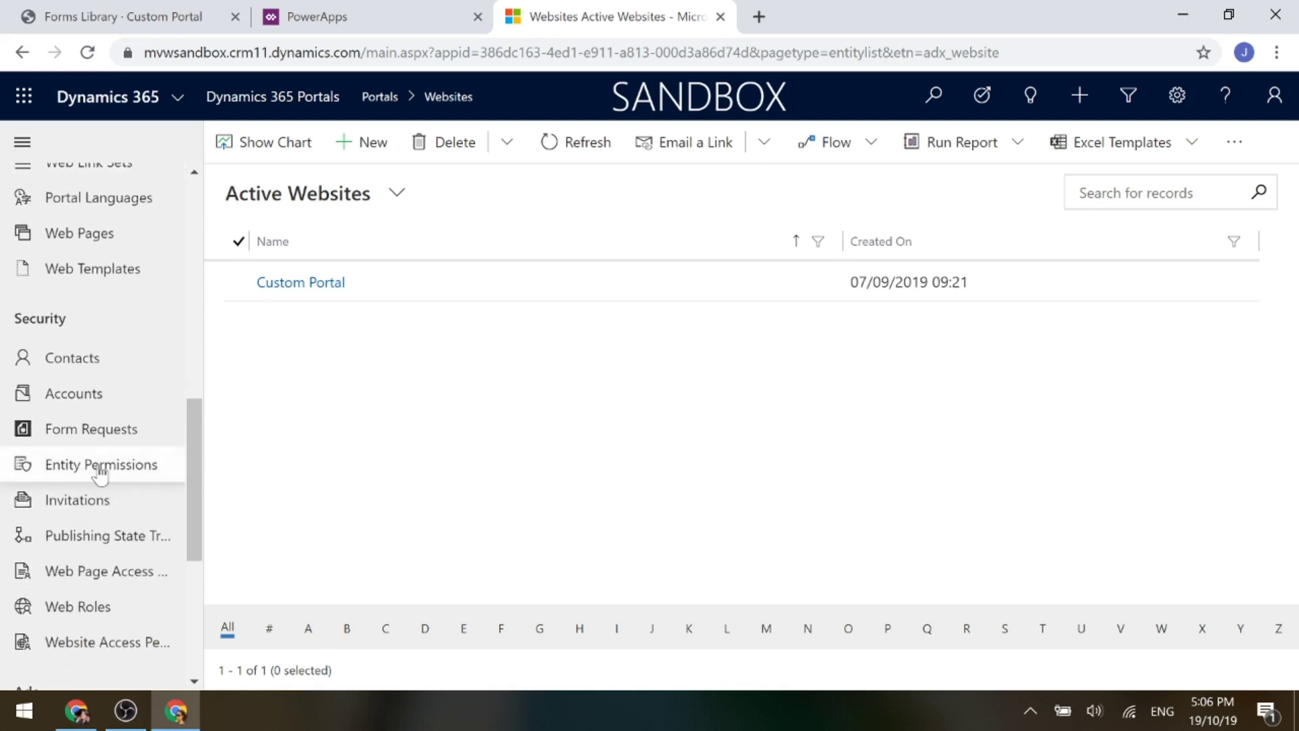
click(95, 465)
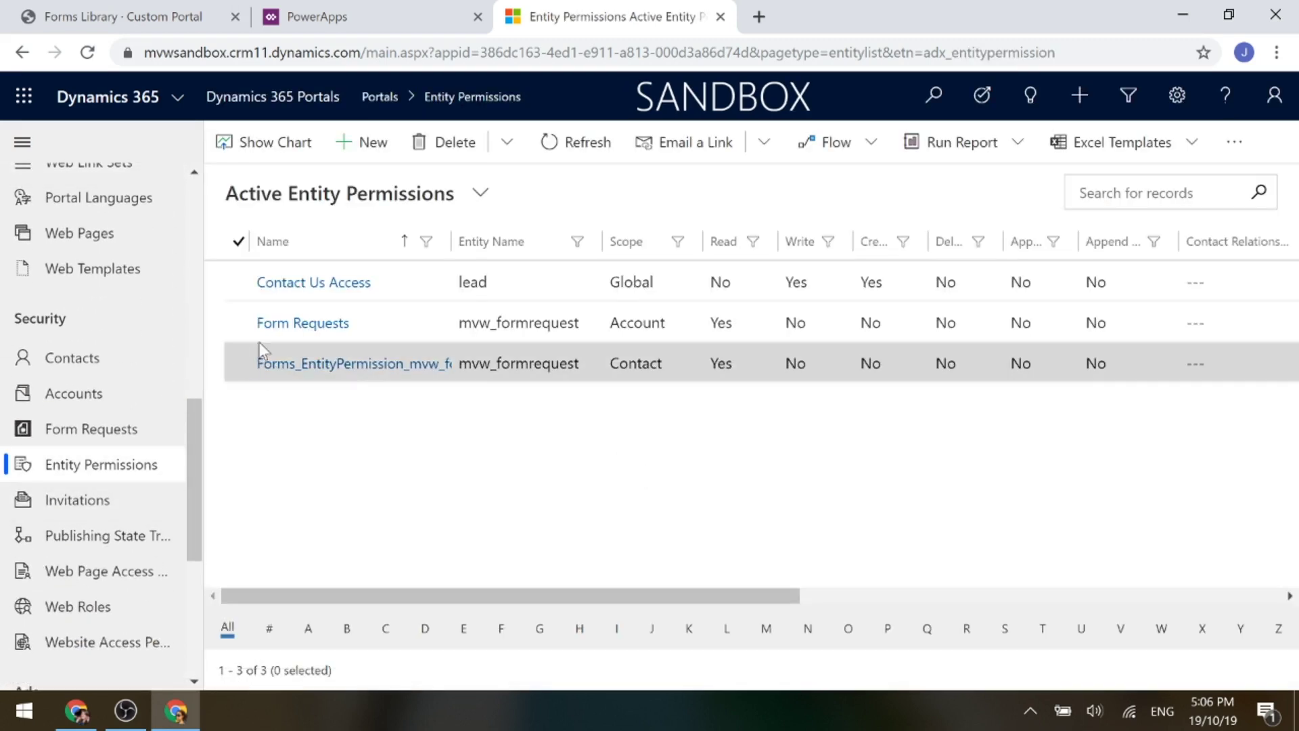
click(282, 325)
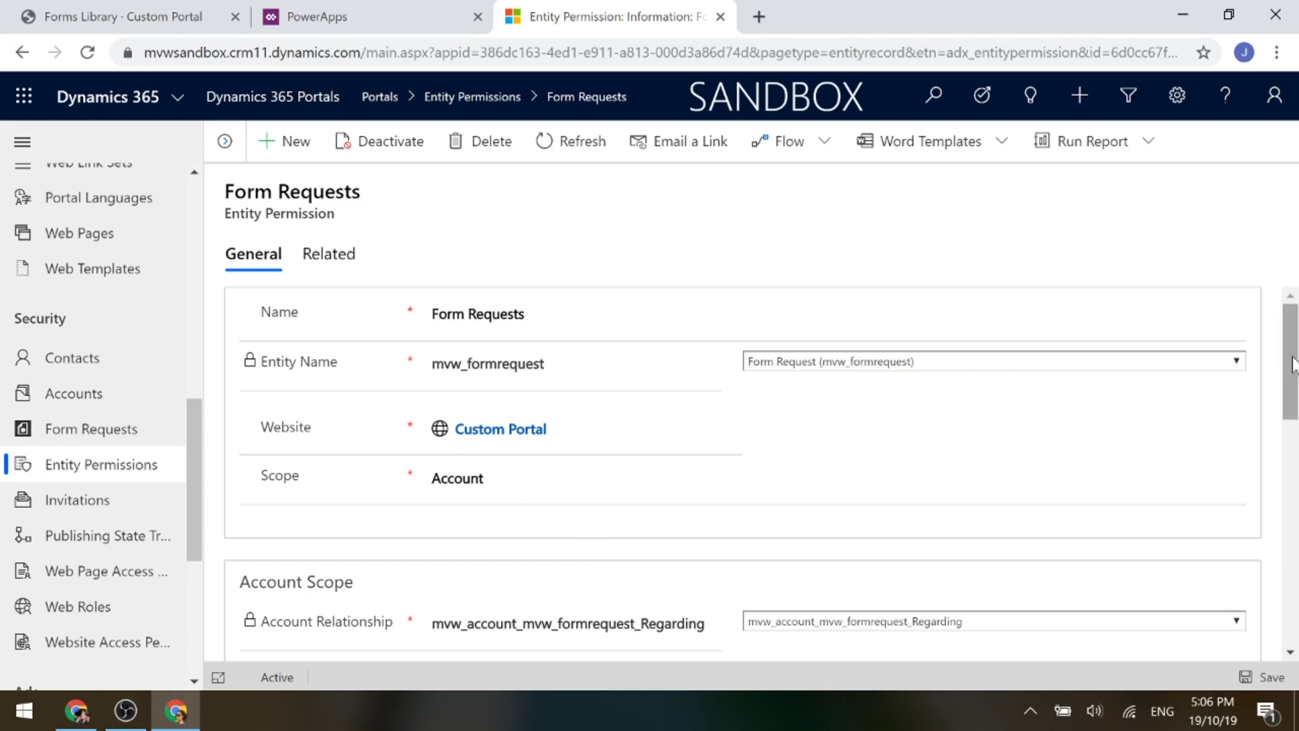
Scroll through its Account-scope, Read-only privileges, then go to Content Snippets.
drag(1293, 365, 1293, 451)
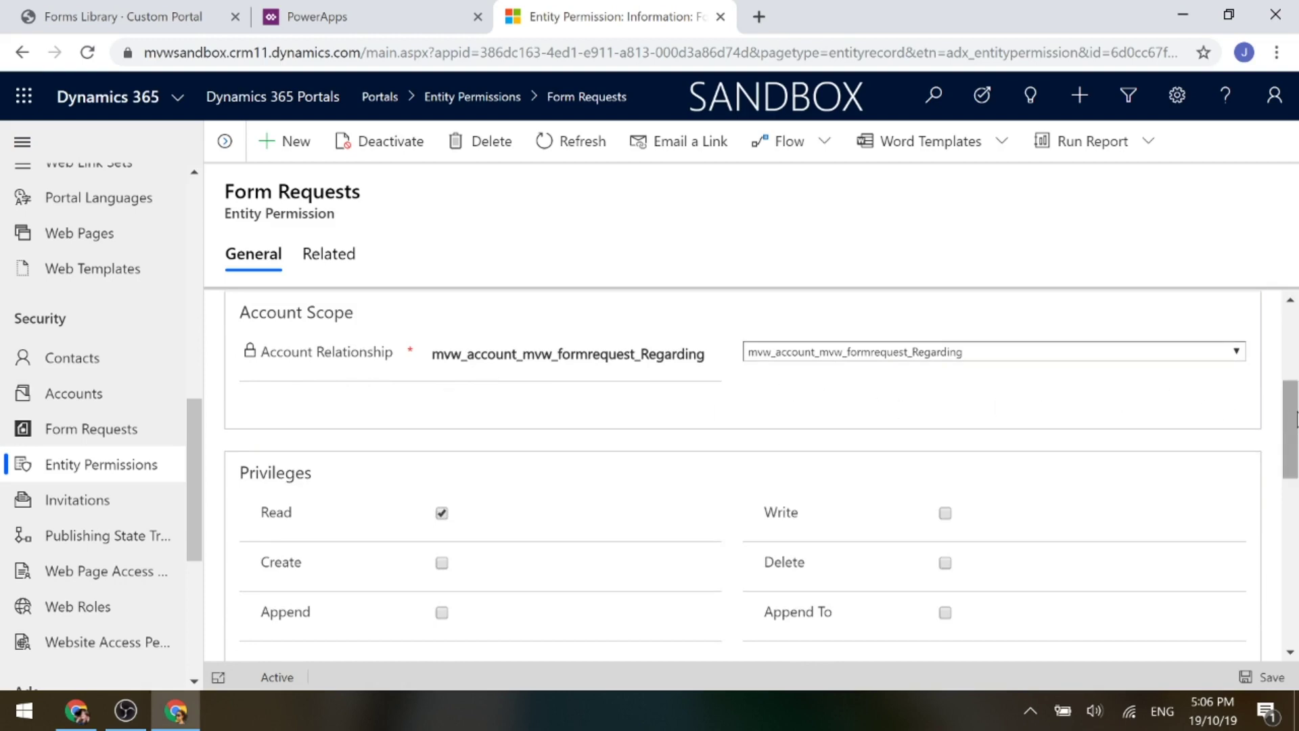
drag(1290, 421, 1296, 435)
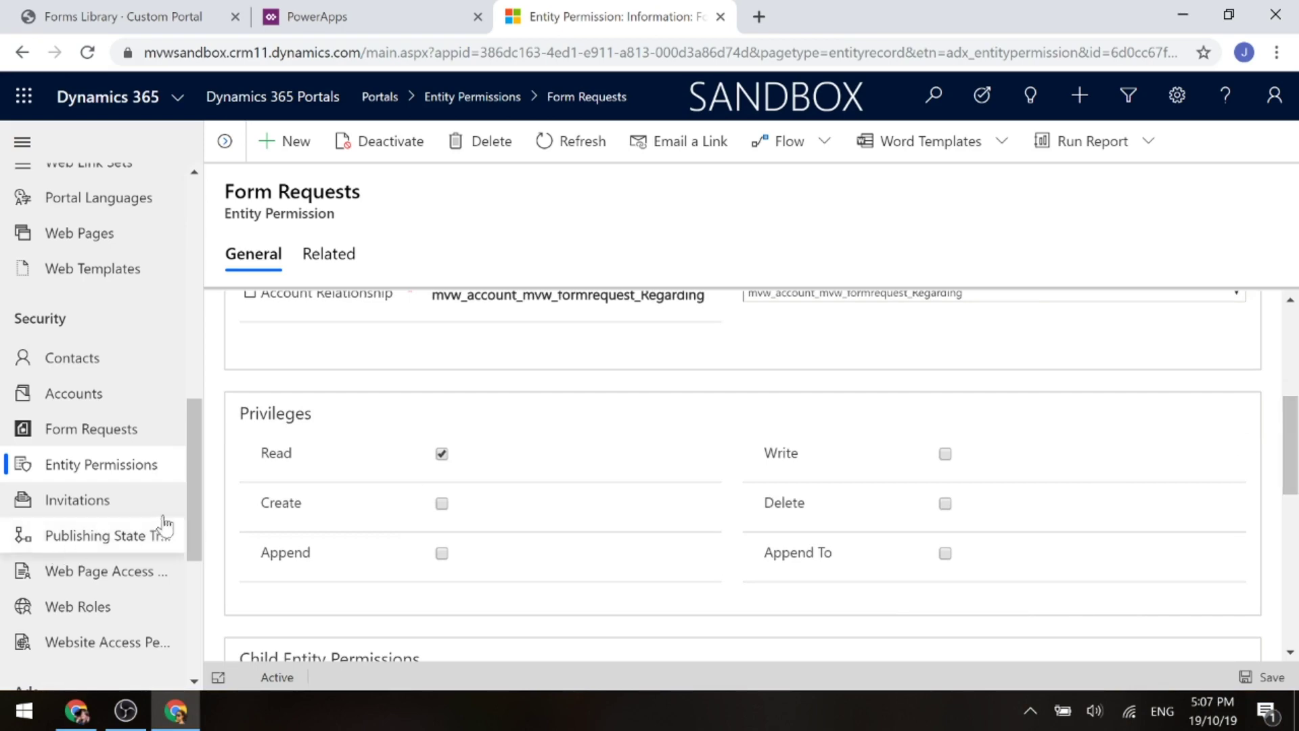
drag(200, 487, 202, 374)
click(128, 318)
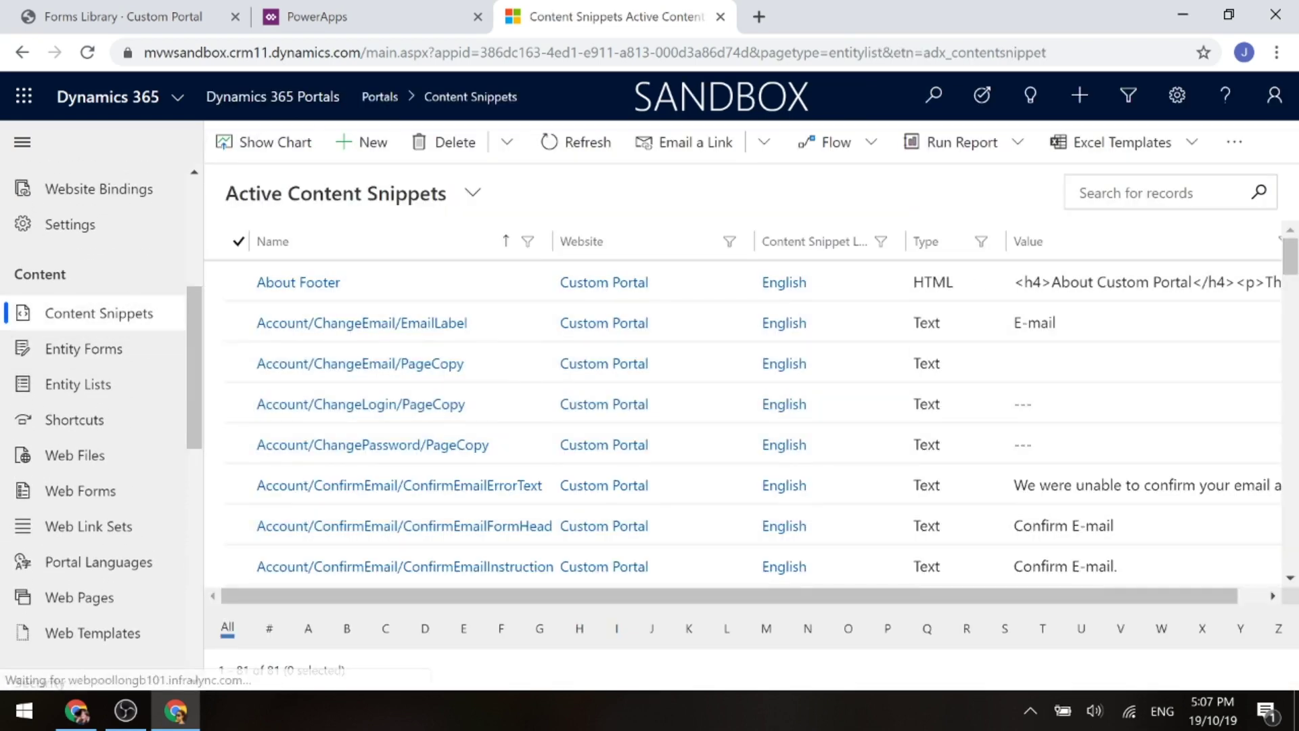
Search the content snippets for 'form' to list the five Forms/Gridheader snippets.
click(1143, 180)
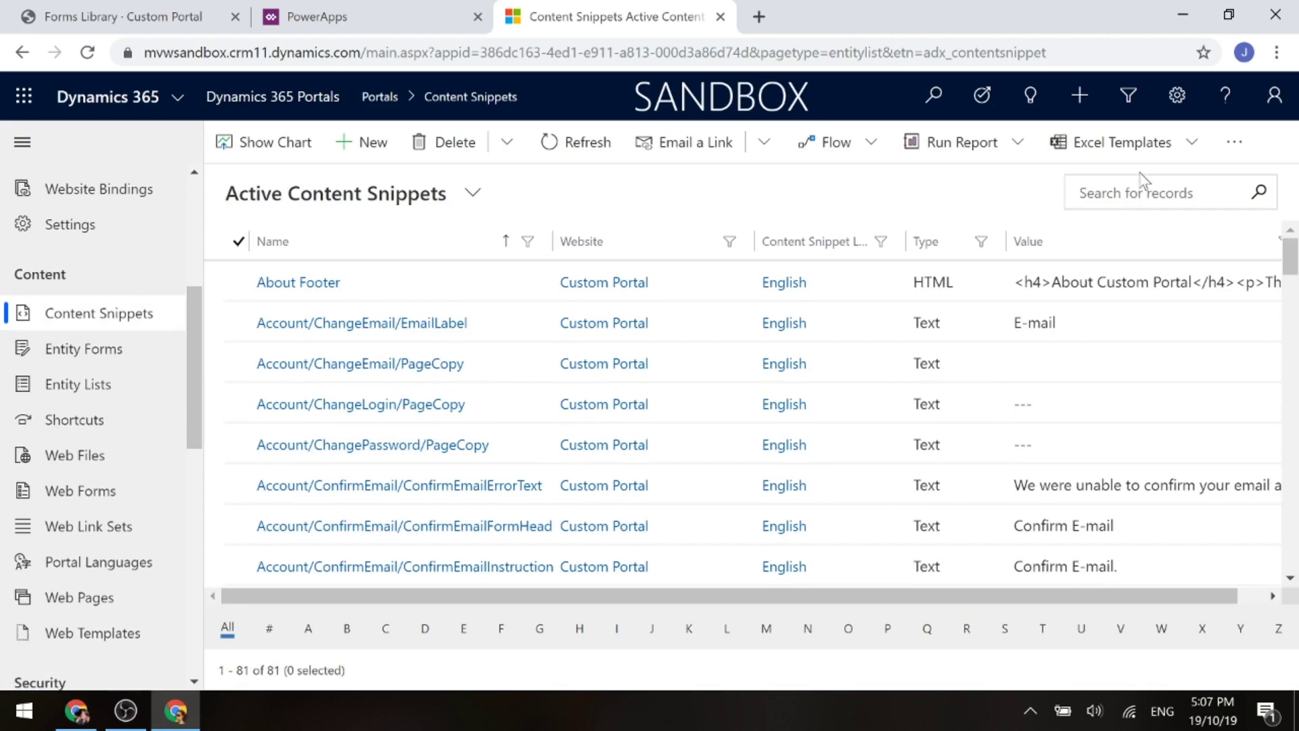
text(form)
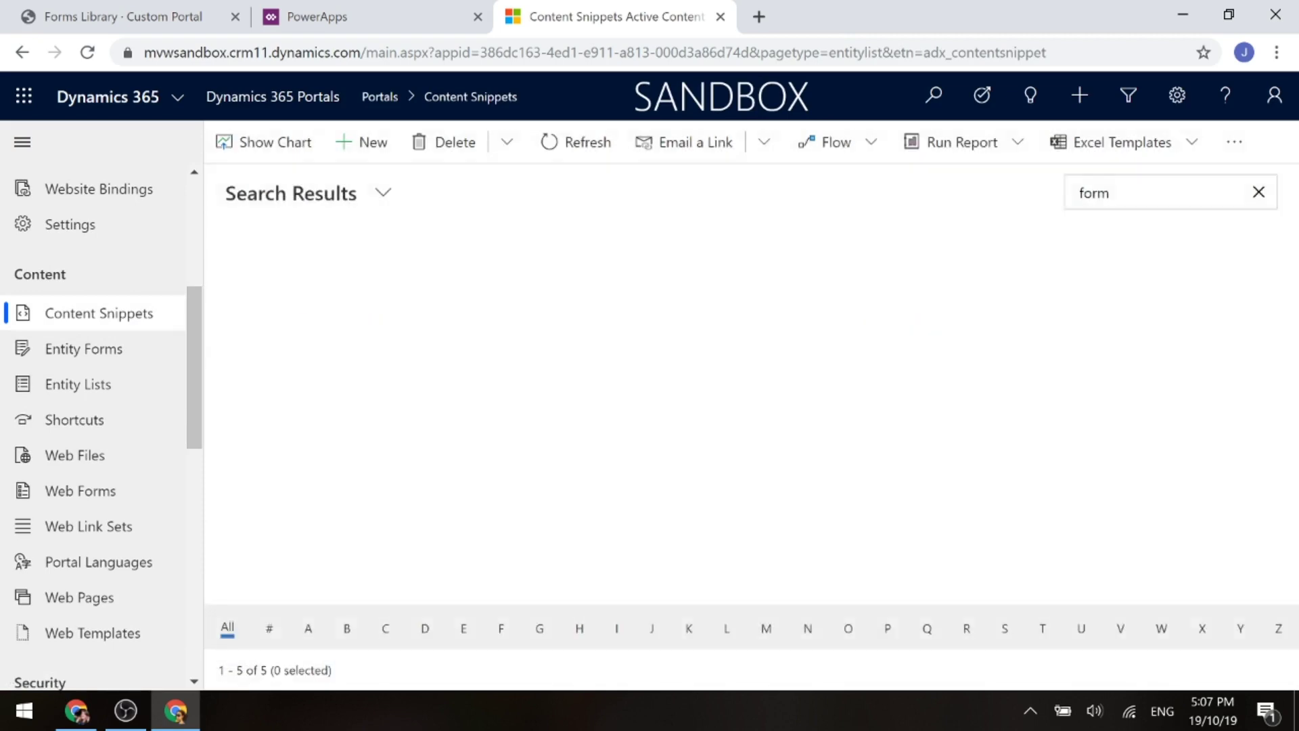
key(Return)
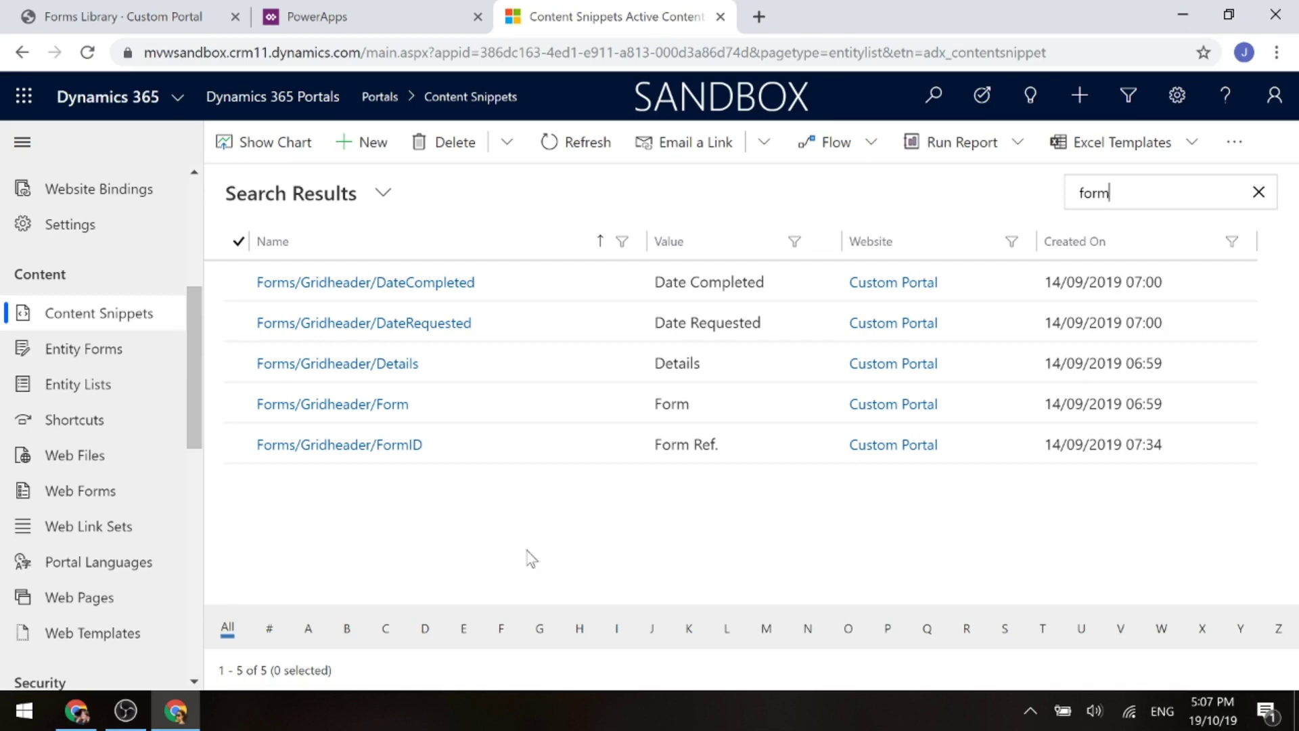
On the live portal page, select the Form Ref. and Date Completed column headers to compare with snippets.
click(90, 20)
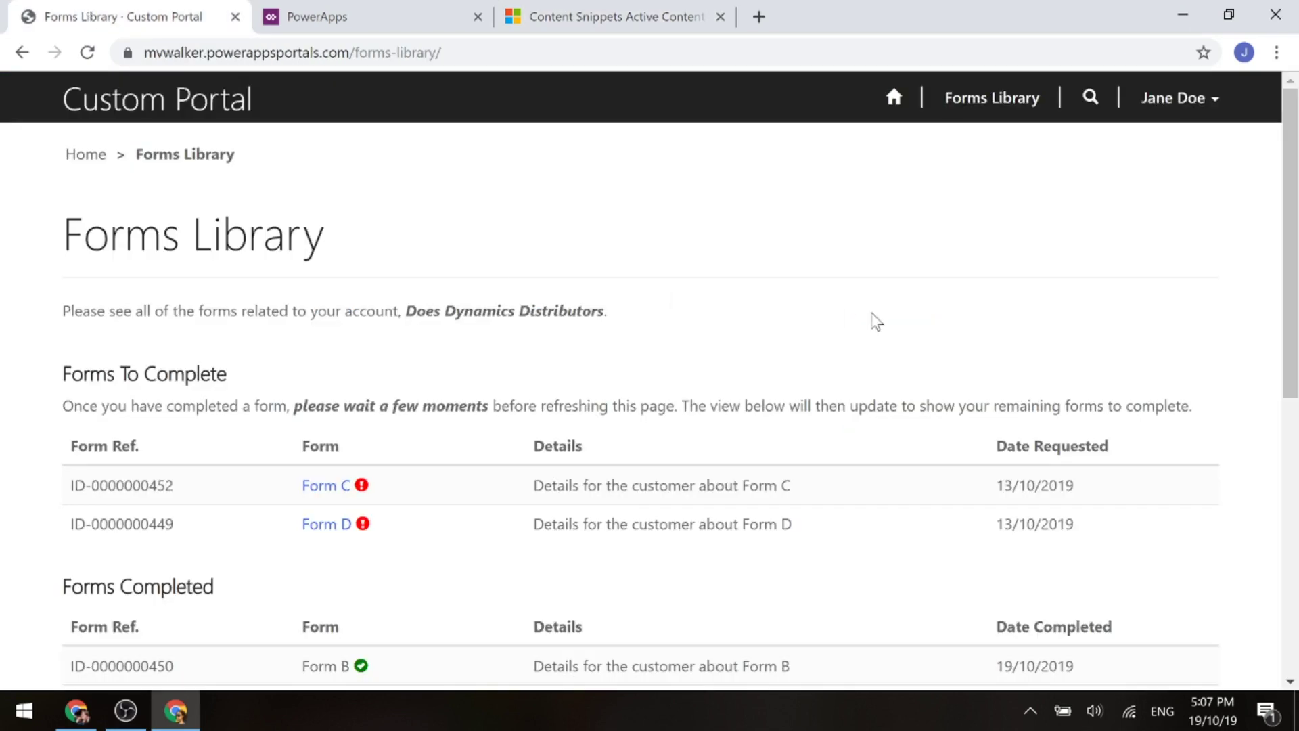
scroll(876, 323, down, 2)
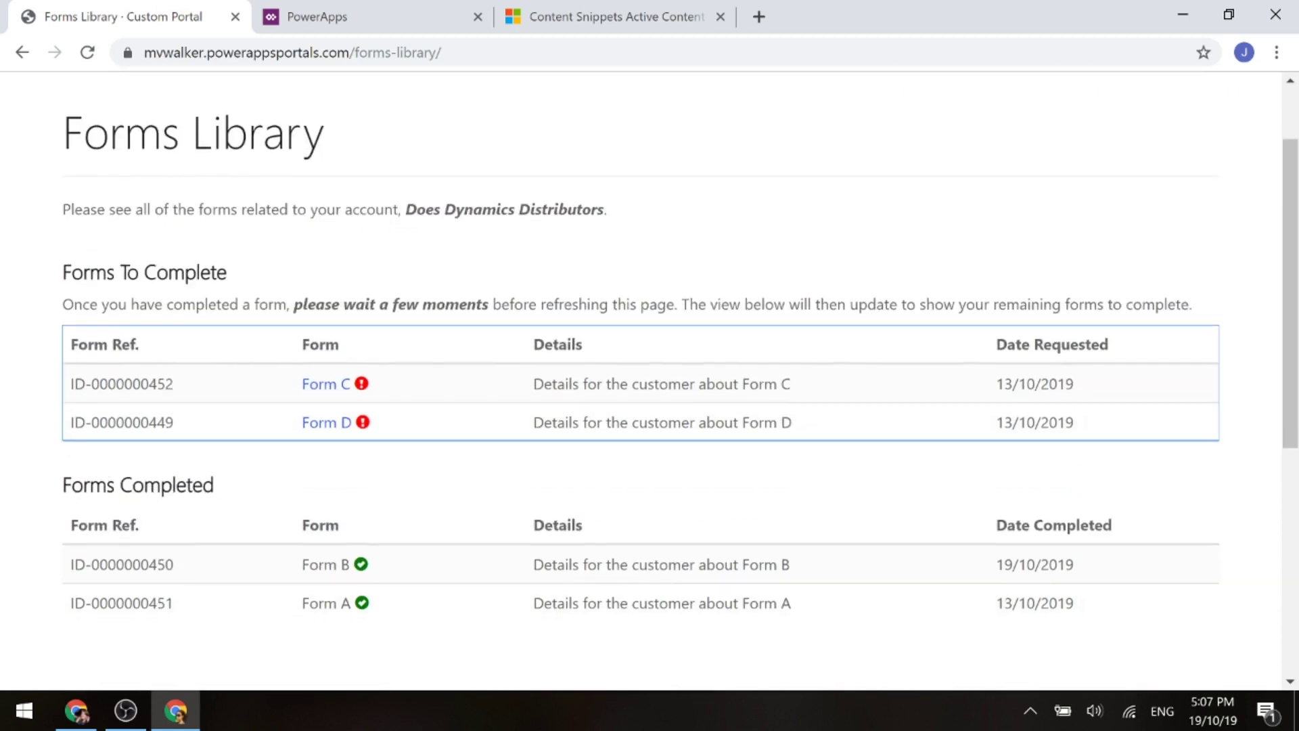
drag(70, 345, 145, 342)
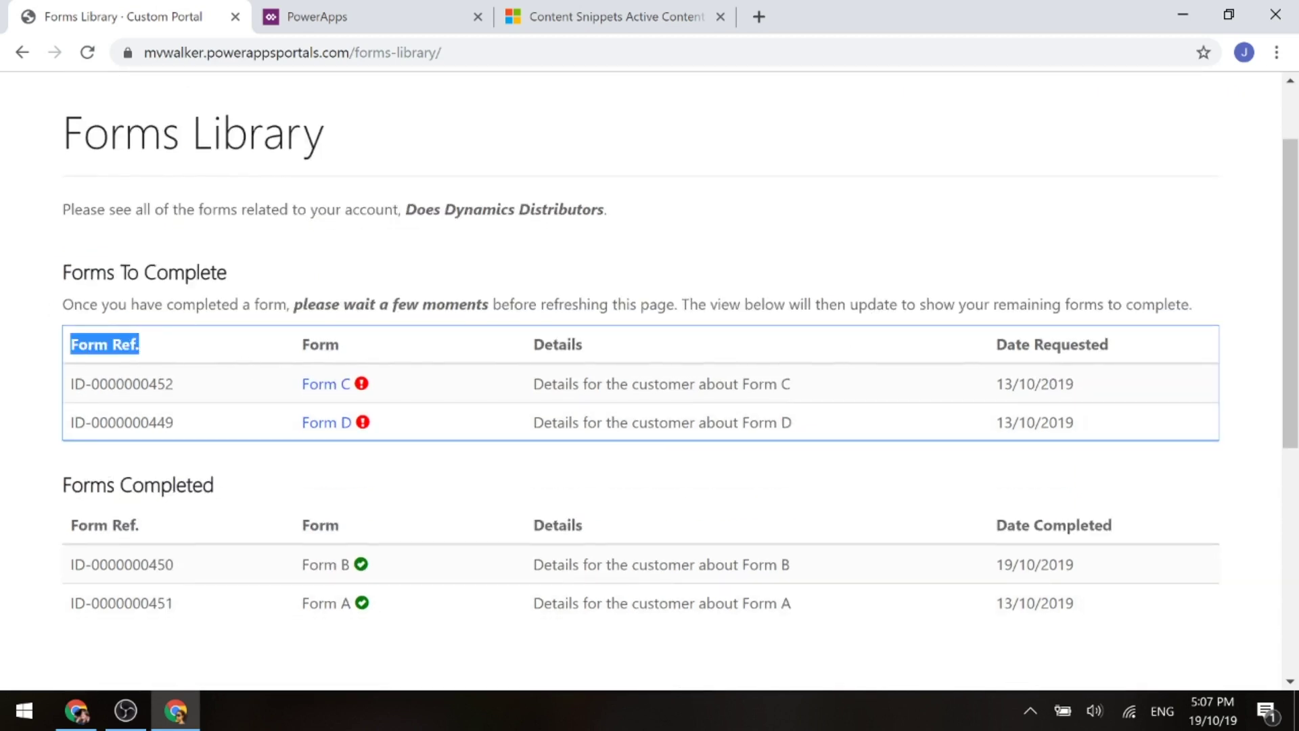
click(832, 342)
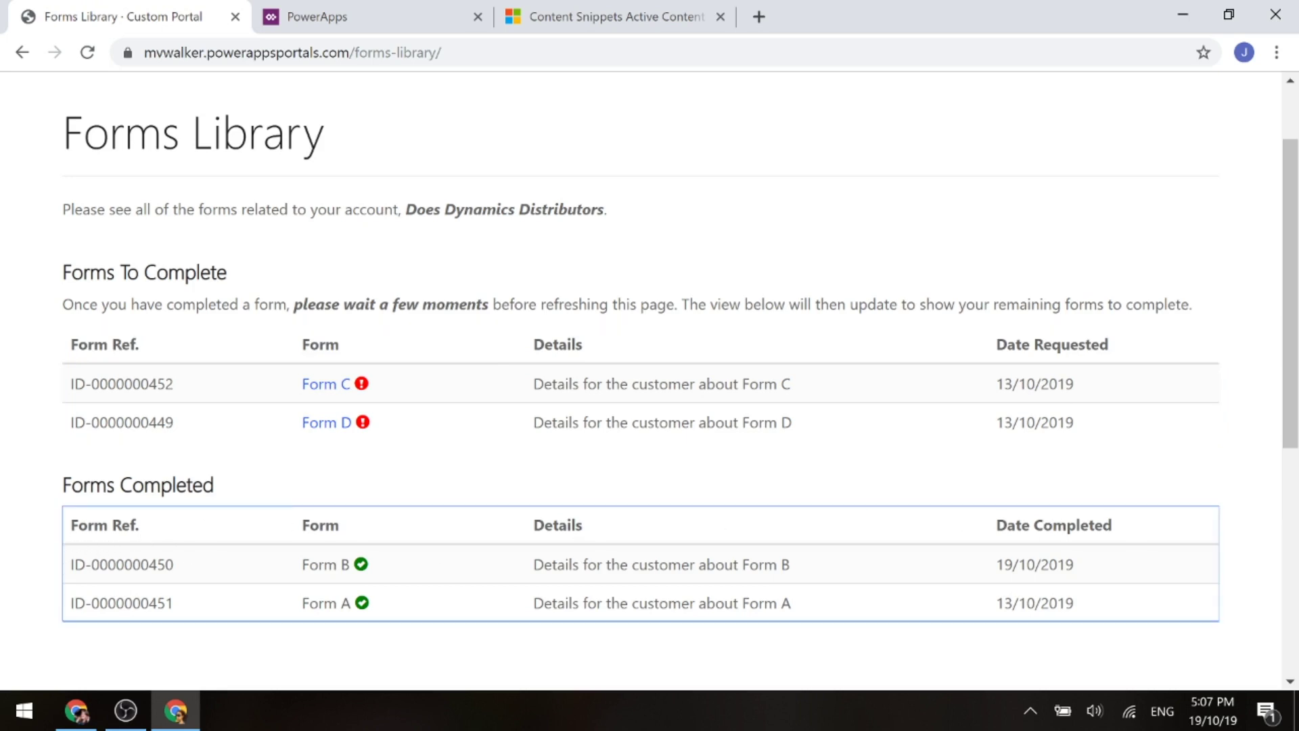
drag(1007, 525, 1120, 531)
click(994, 525)
drag(994, 526, 1109, 525)
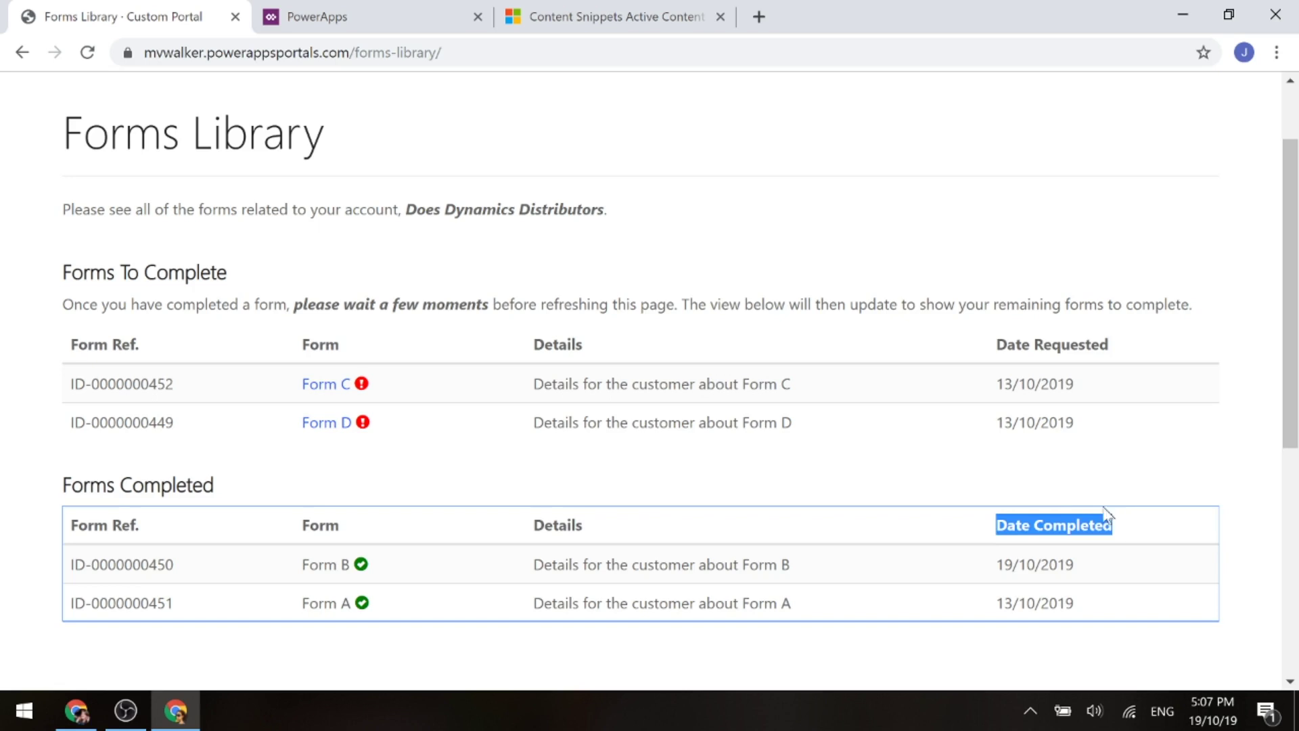
click(793, 468)
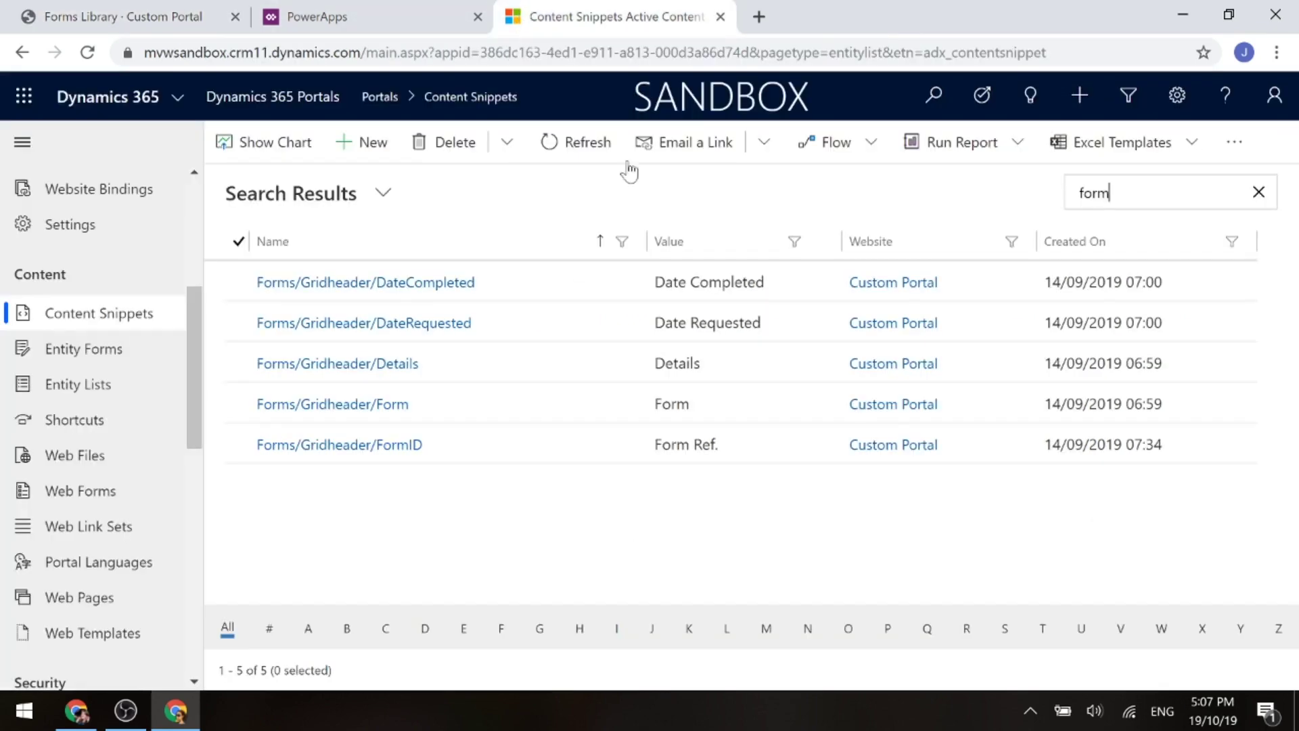
Return to the snippets, then bring up the Forms Library web page record and scroll to Localized Content.
click(528, 16)
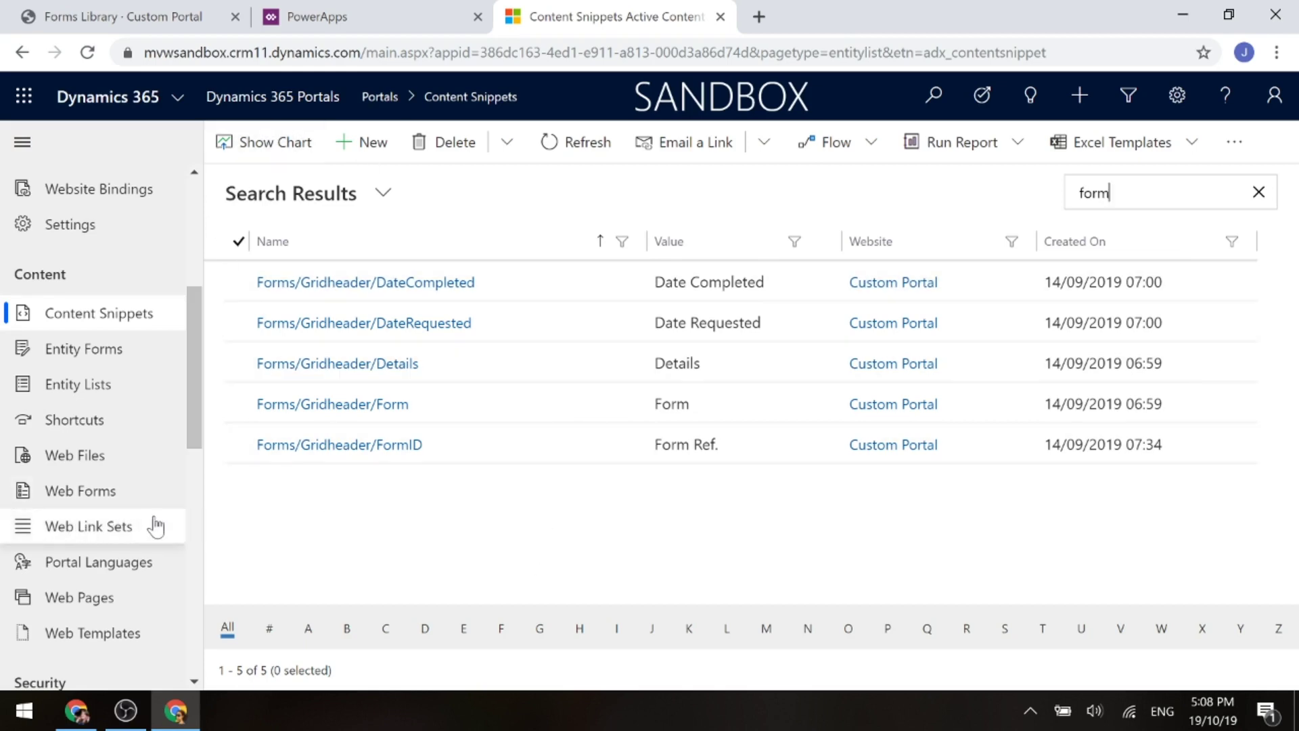
click(89, 600)
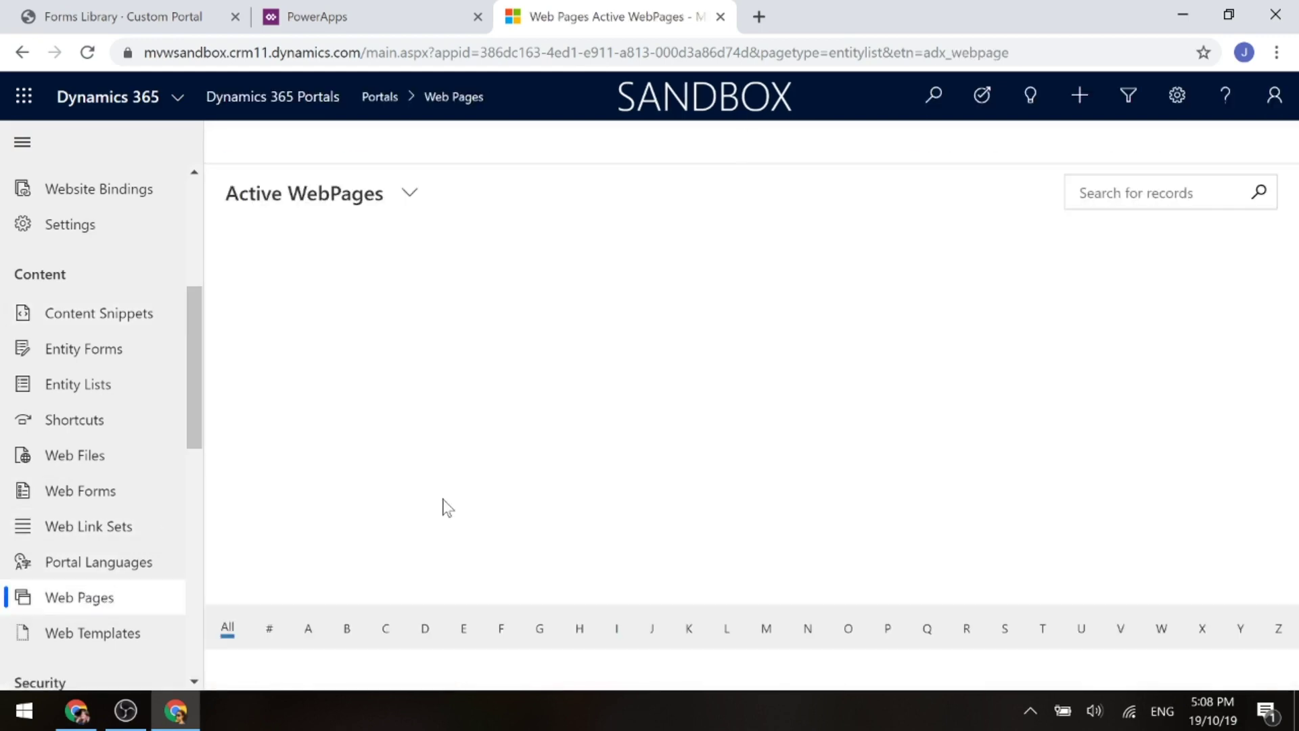
scroll(522, 505, down, 15)
scroll(521, 504, up, 3)
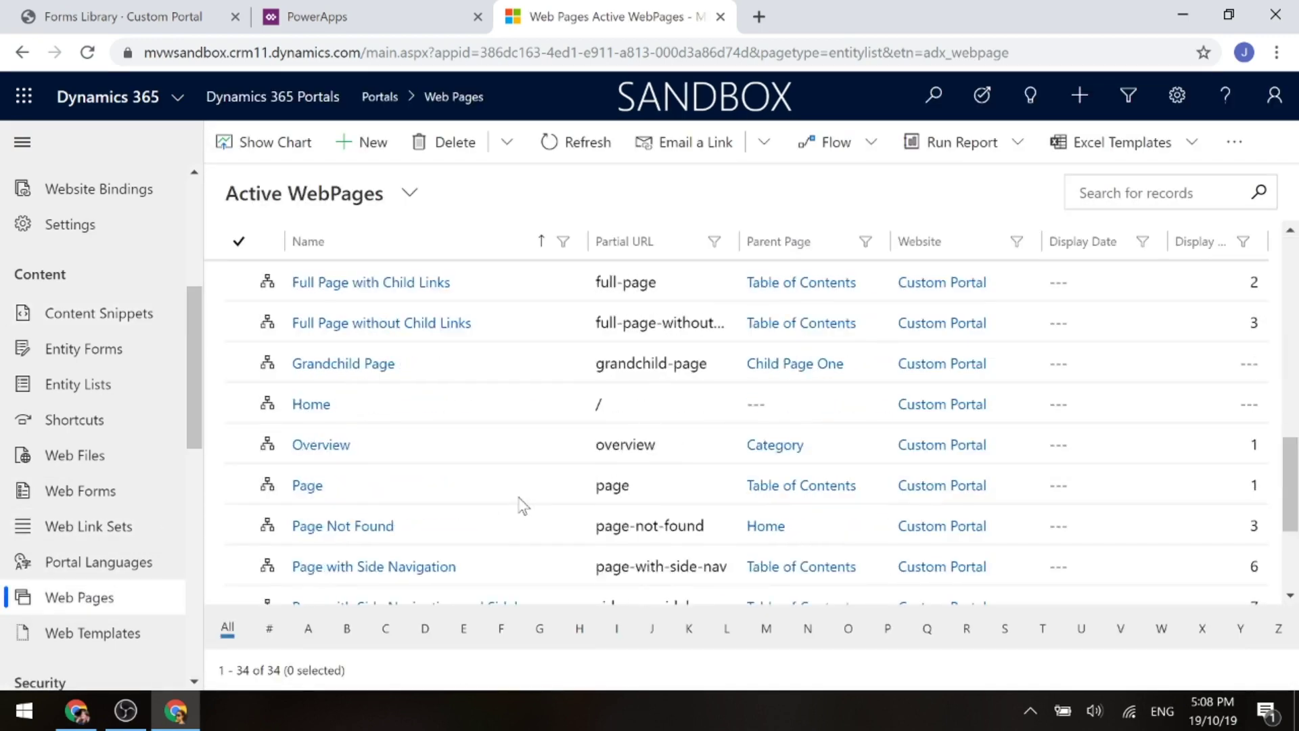
scroll(522, 504, up, 3)
click(338, 445)
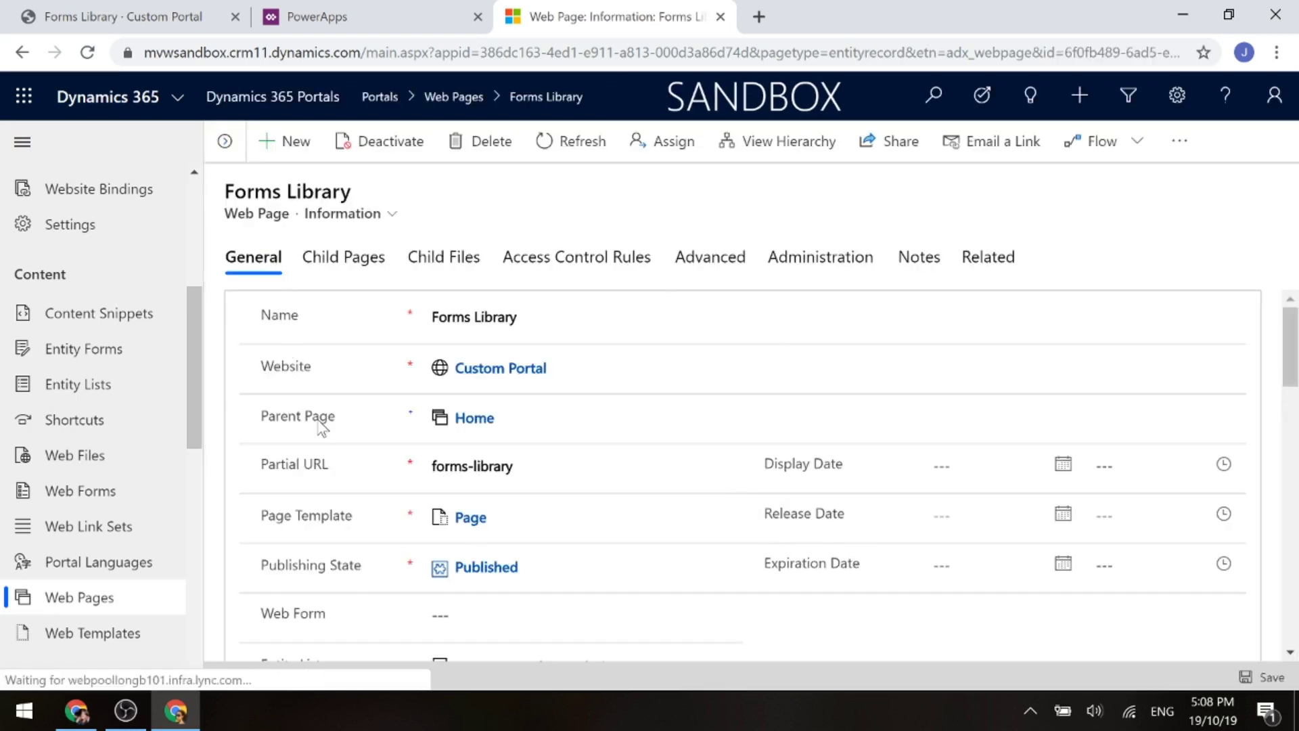
scroll(320, 427, down, 5)
scroll(320, 426, down, 5)
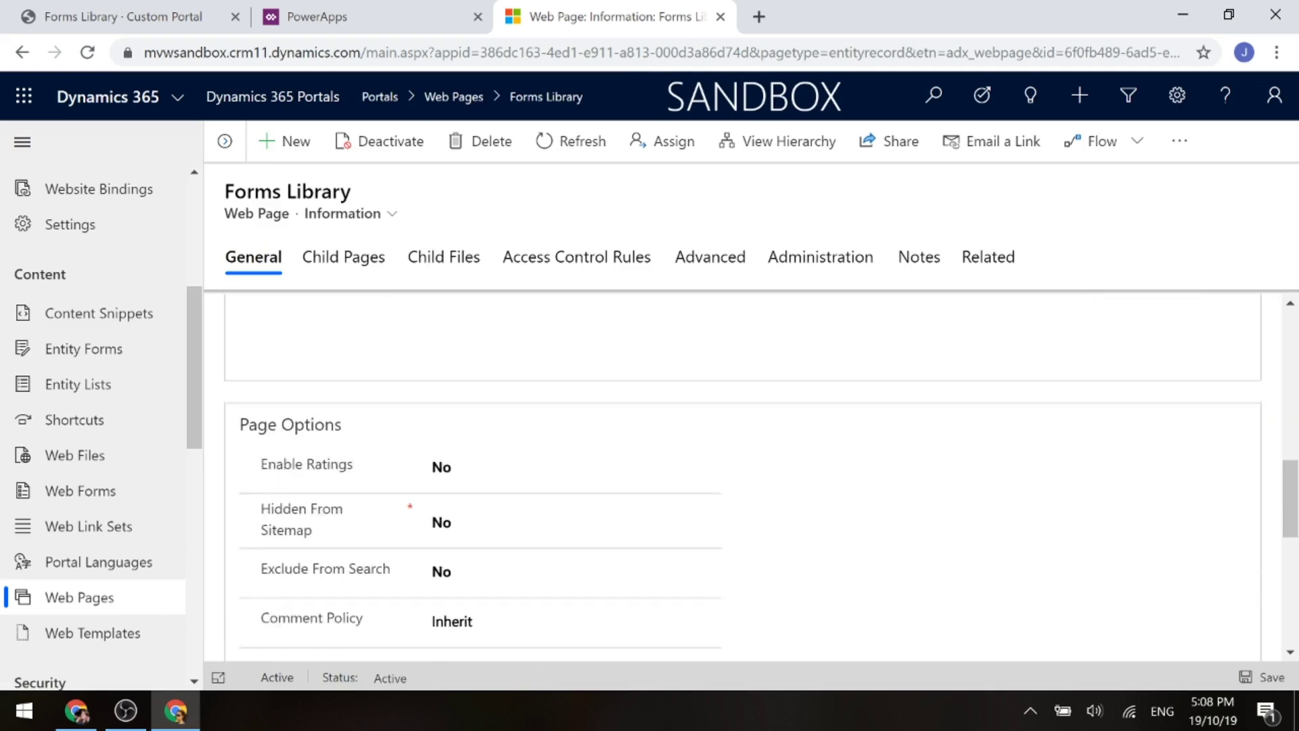
scroll(338, 460, up, 6)
scroll(406, 460, down, 4)
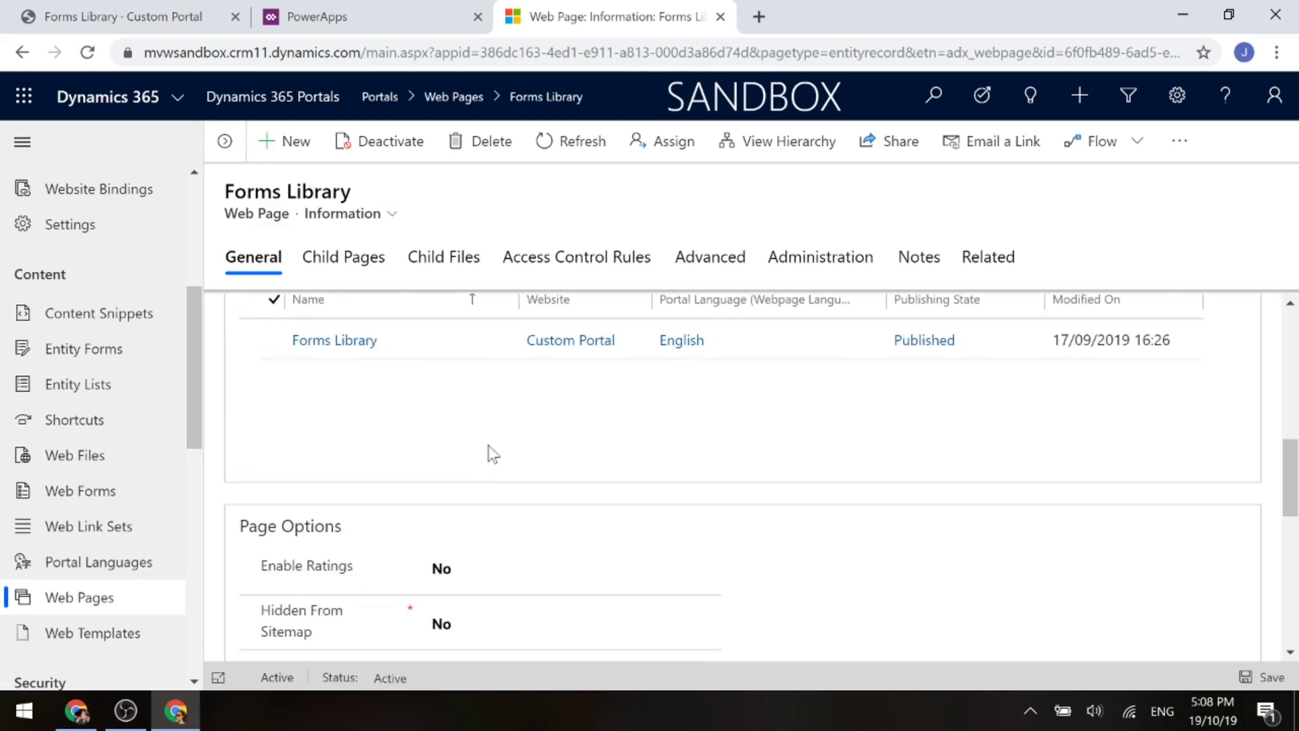
Read the English content page's Liquid Copy (HTML), then select the rendered account greeting on the portal.
double_click(480, 352)
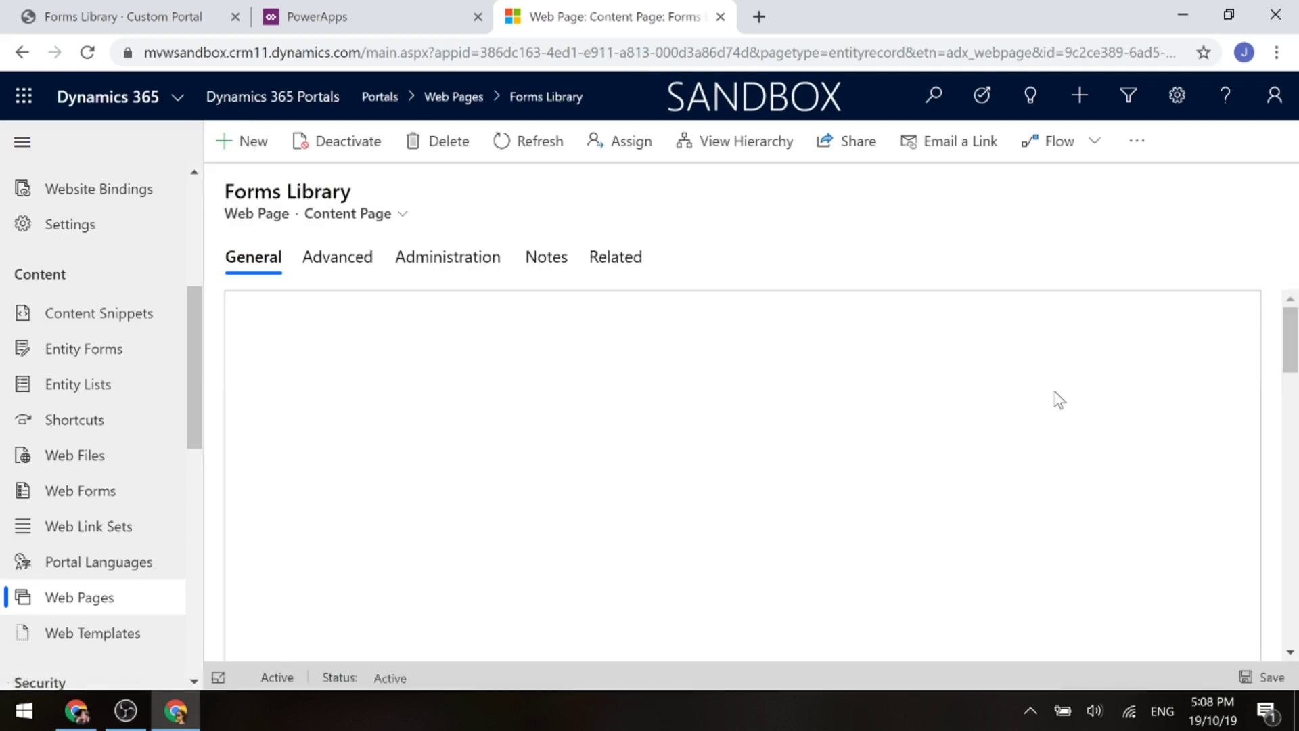
scroll(1055, 396, down, 3)
scroll(1060, 399, down, 8)
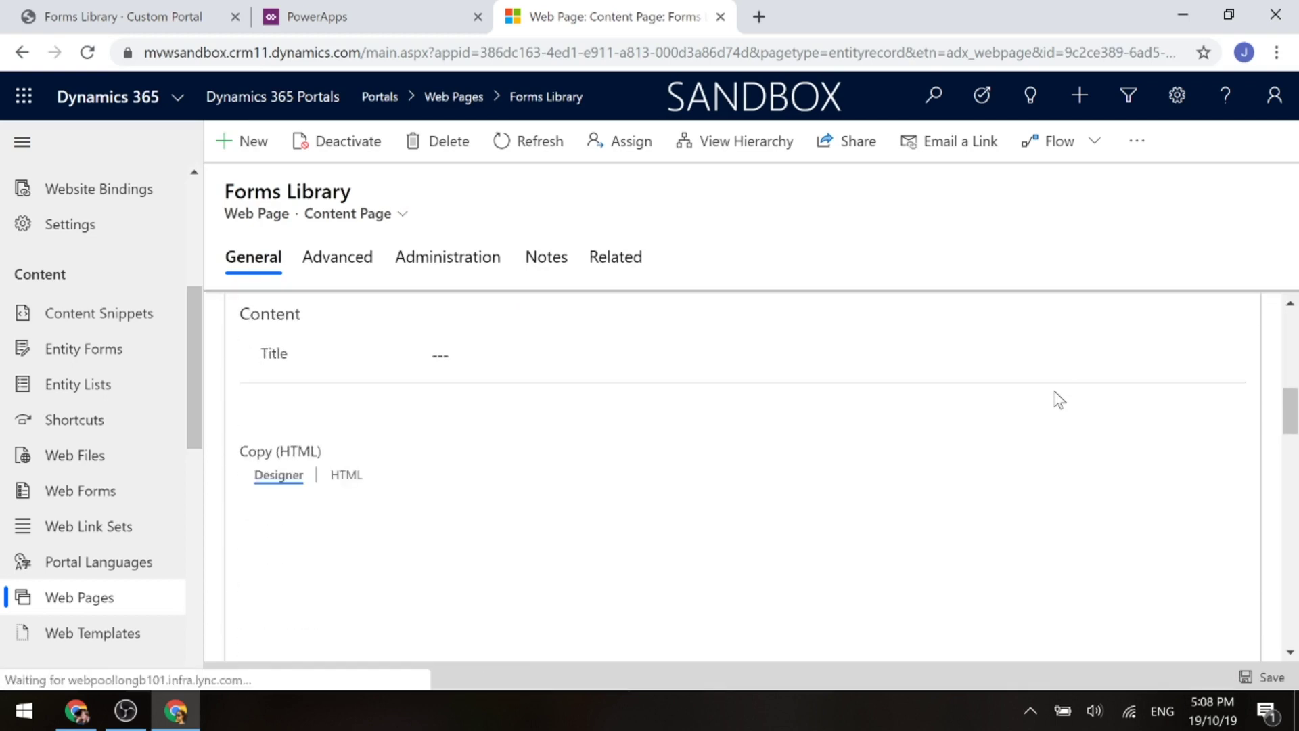
scroll(1056, 396, down, 2)
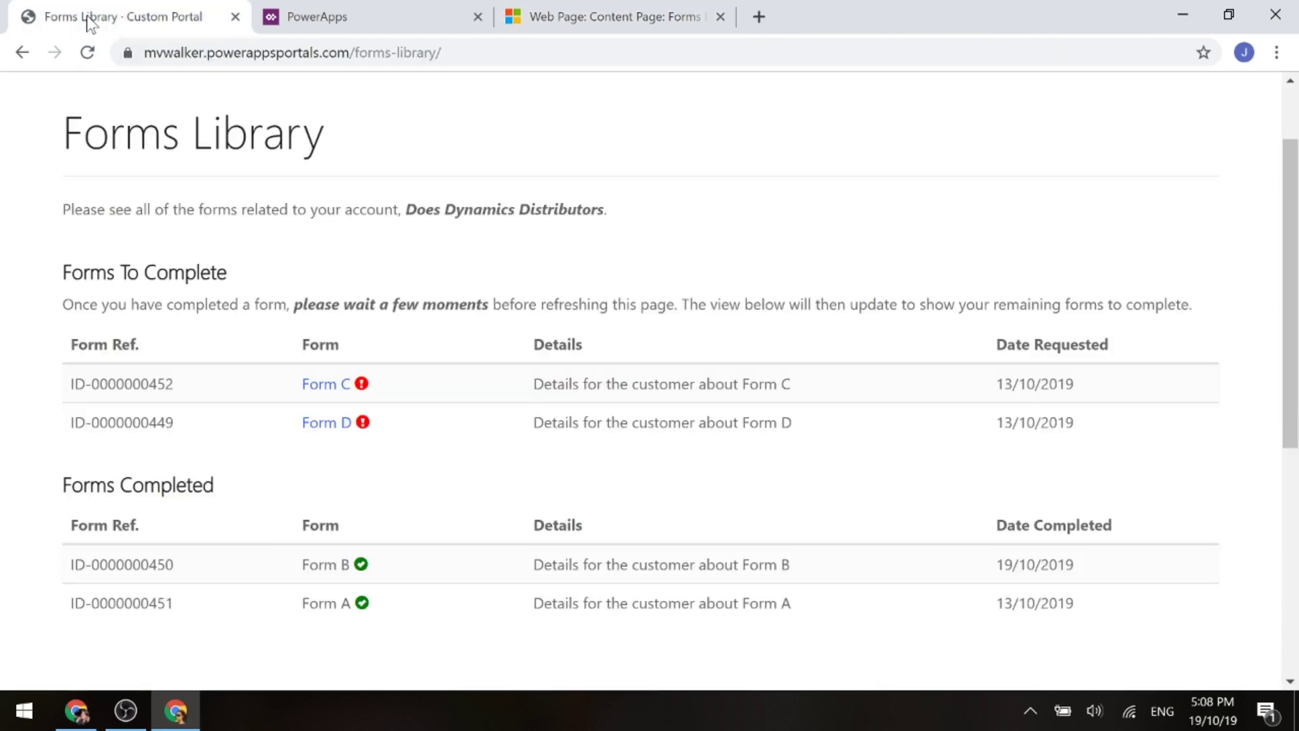
click(93, 26)
drag(63, 209, 630, 217)
Clear the intro highlight and bring back the Forms Library web page record at its top fields.
scroll(650, 247, up, 2)
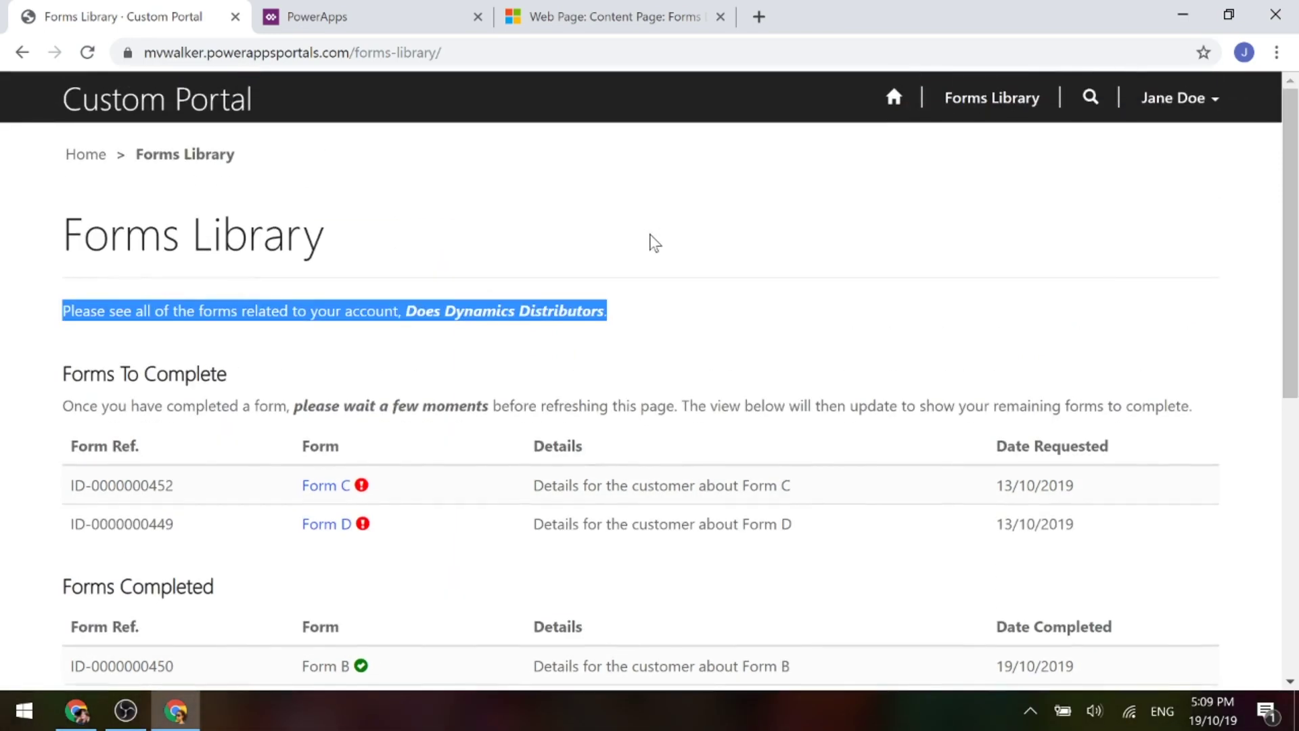
click(660, 327)
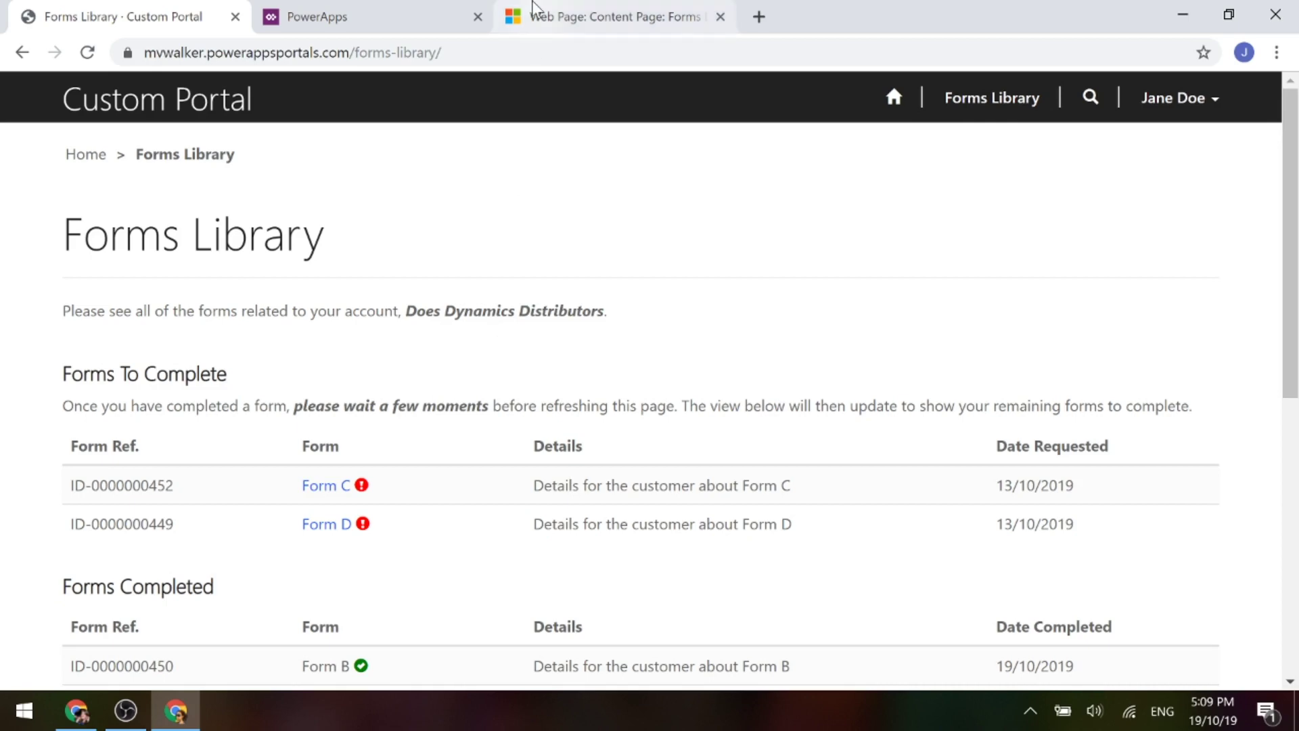
click(532, 18)
scroll(618, 422, up, 5)
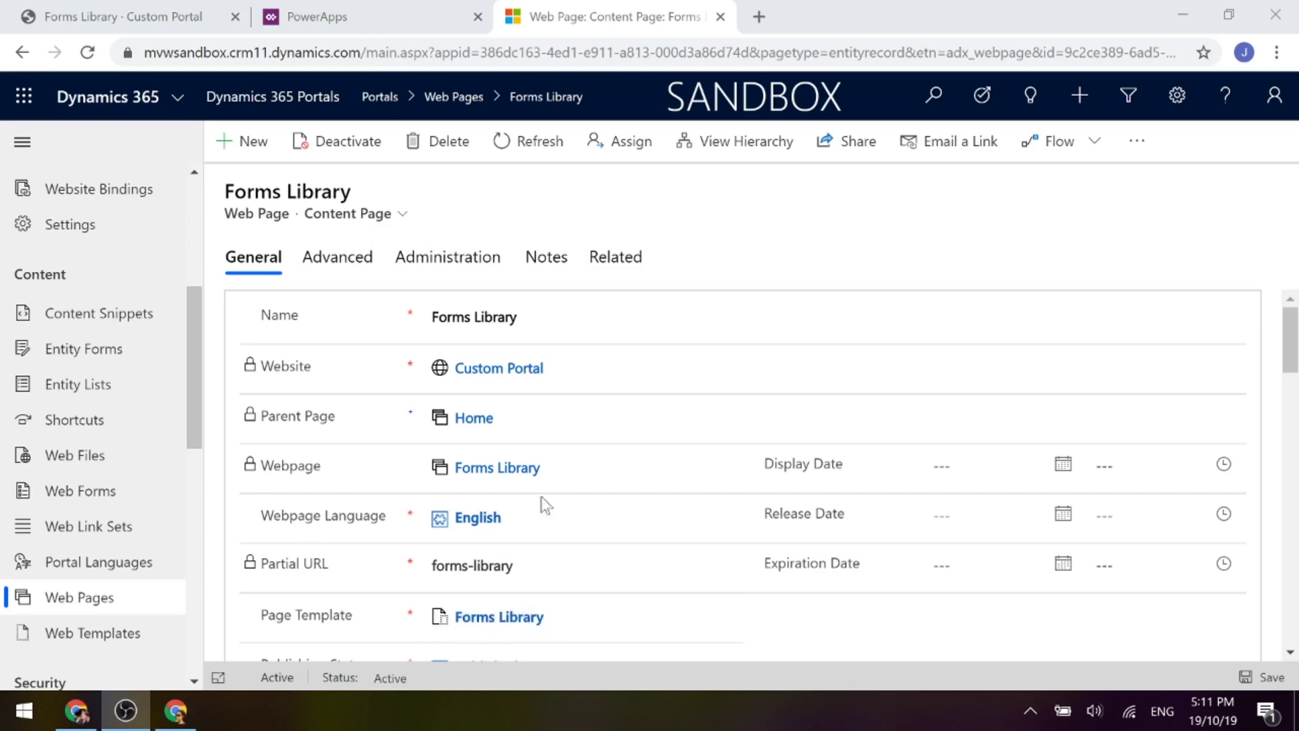
Open the 'Forms Library' page template record from the web page's Page Template lookup.
scroll(865, 614, down, 1)
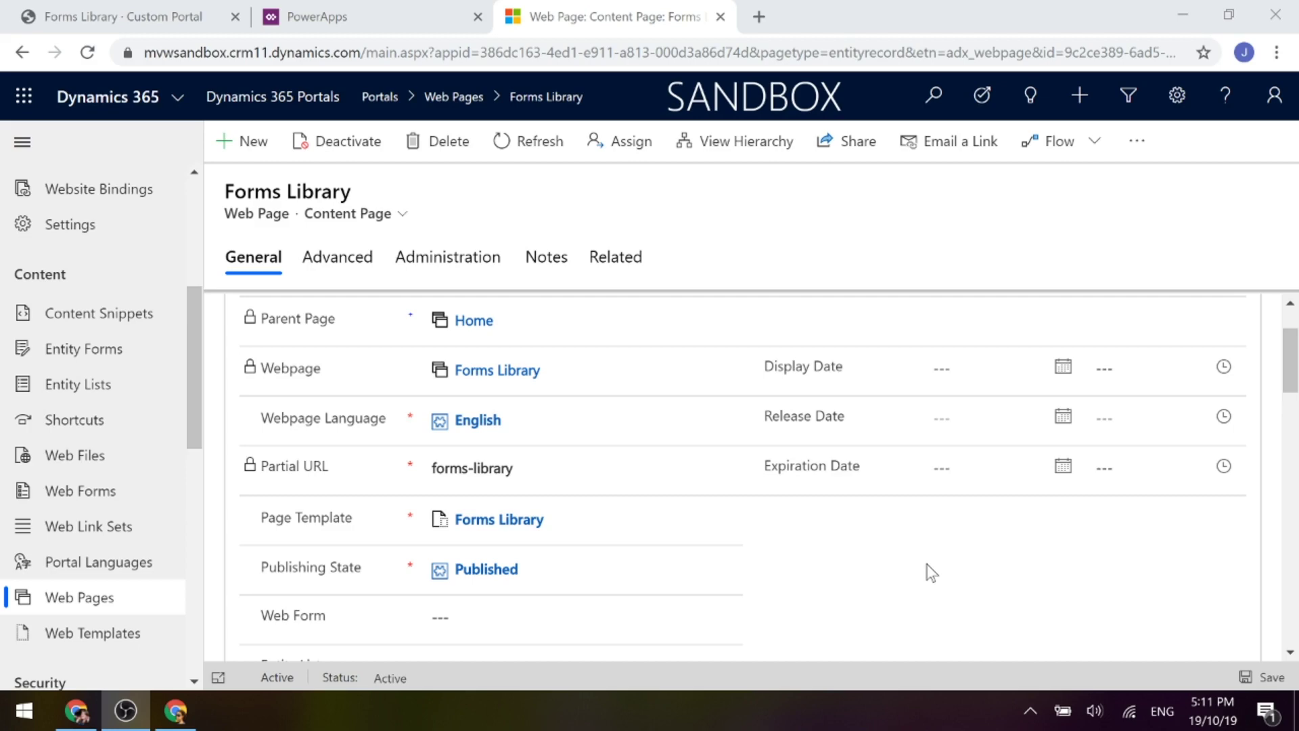
click(477, 523)
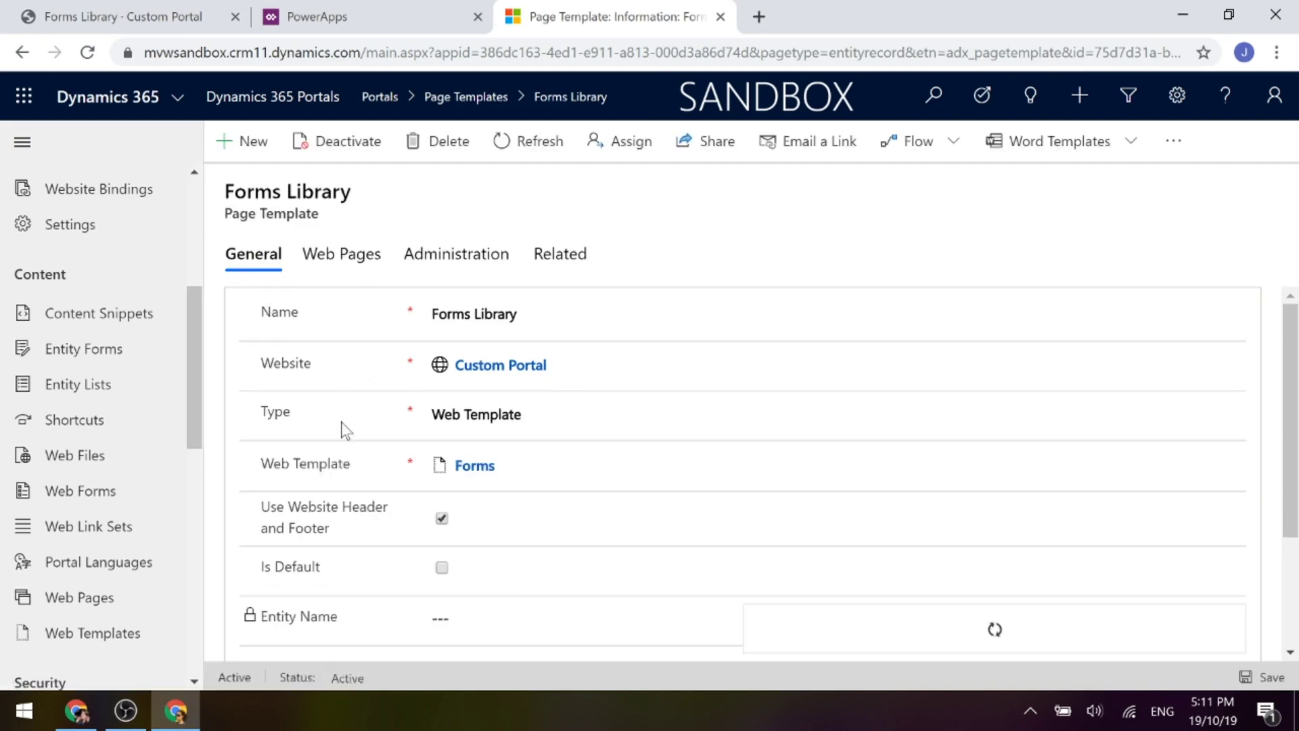
scroll(345, 430, down, 3)
scroll(342, 430, up, 3)
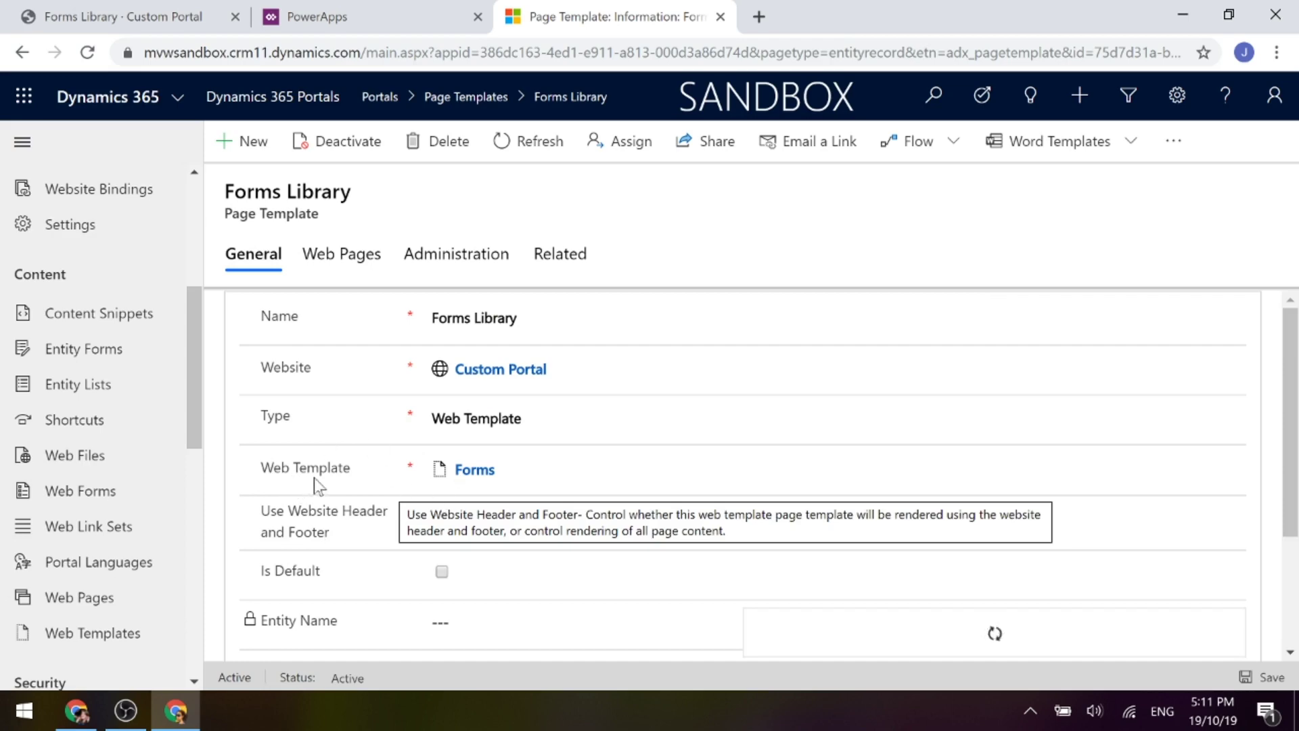
Review the Forms web template source, then return to the portal's Forms To Complete and Forms Completed tables.
click(467, 473)
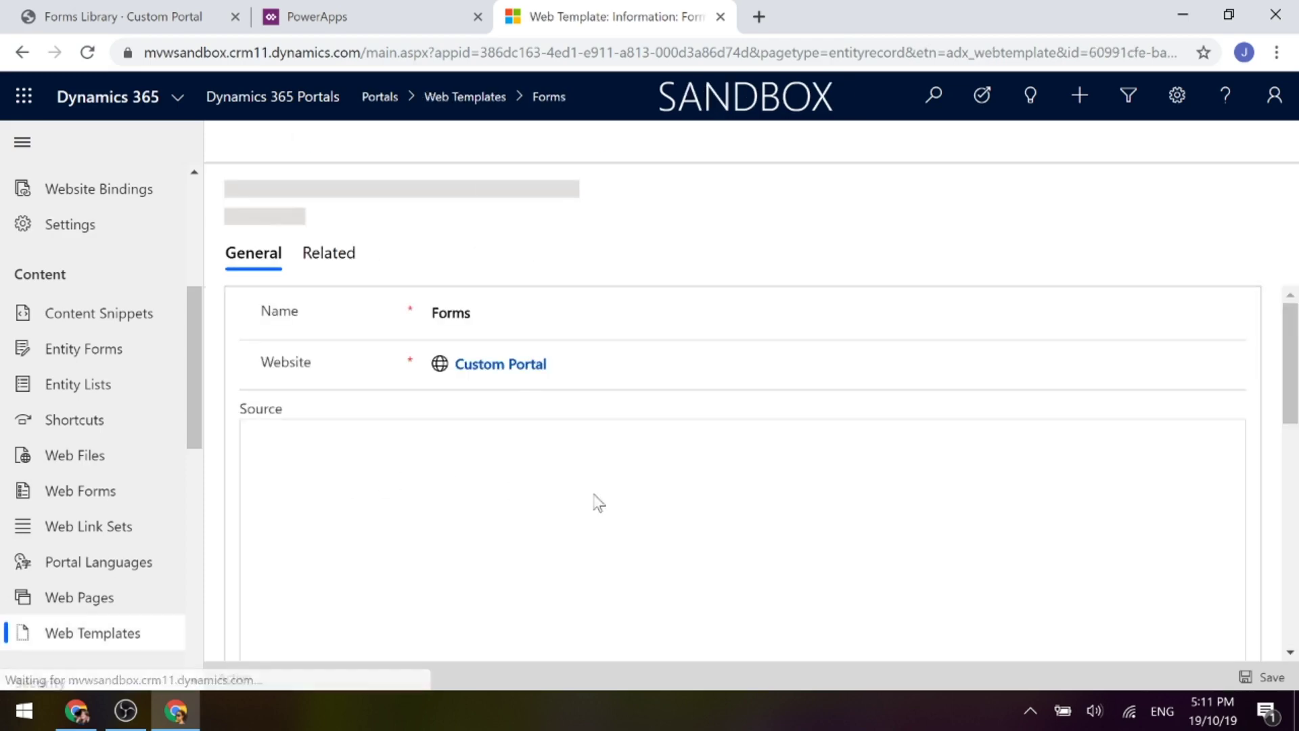
drag(1286, 328, 1288, 392)
scroll(1288, 391, up, 3)
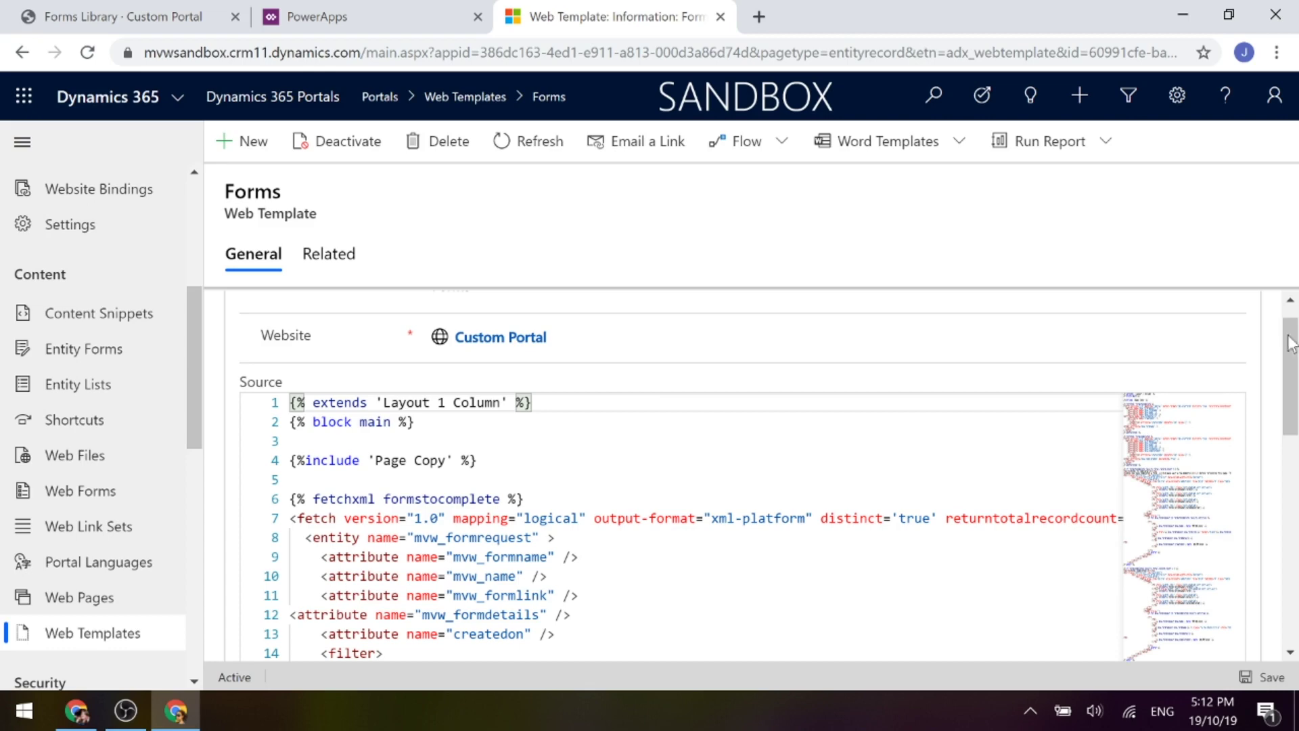
click(98, 20)
scroll(386, 325, down, 3)
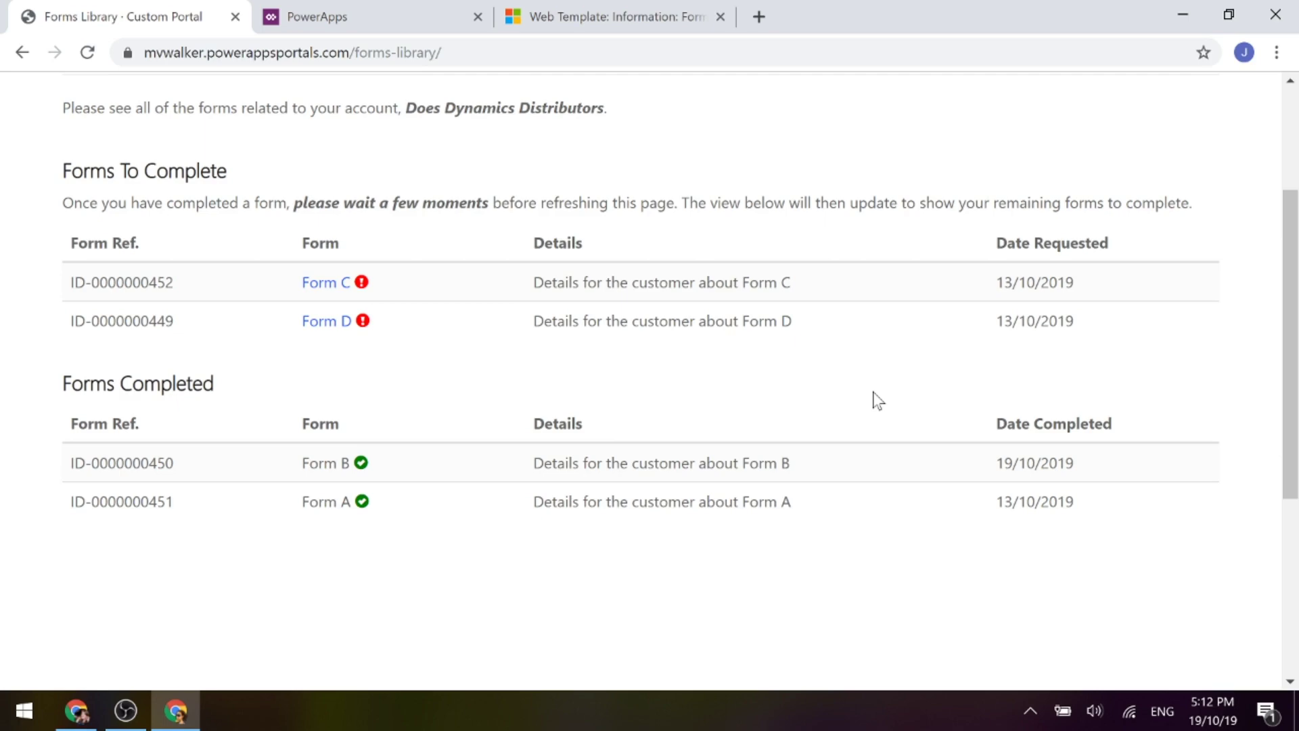
click(599, 15)
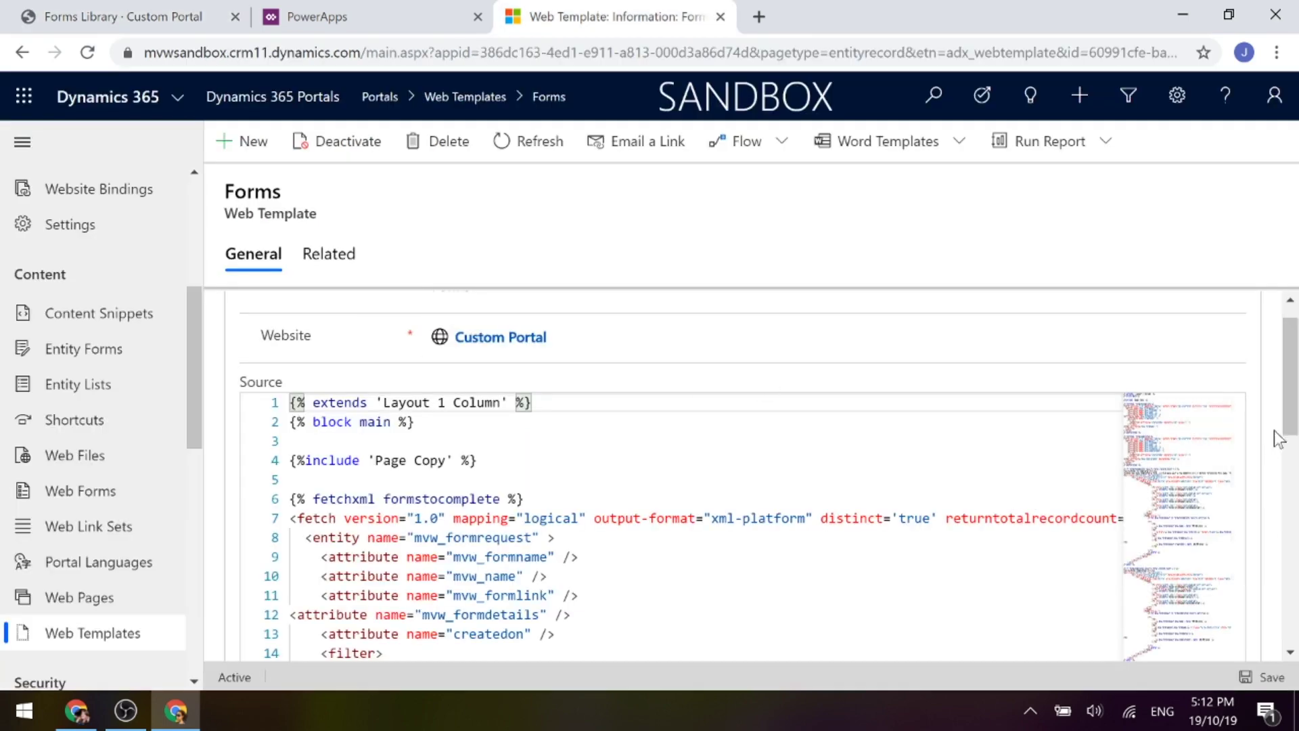
drag(1289, 412, 1292, 436)
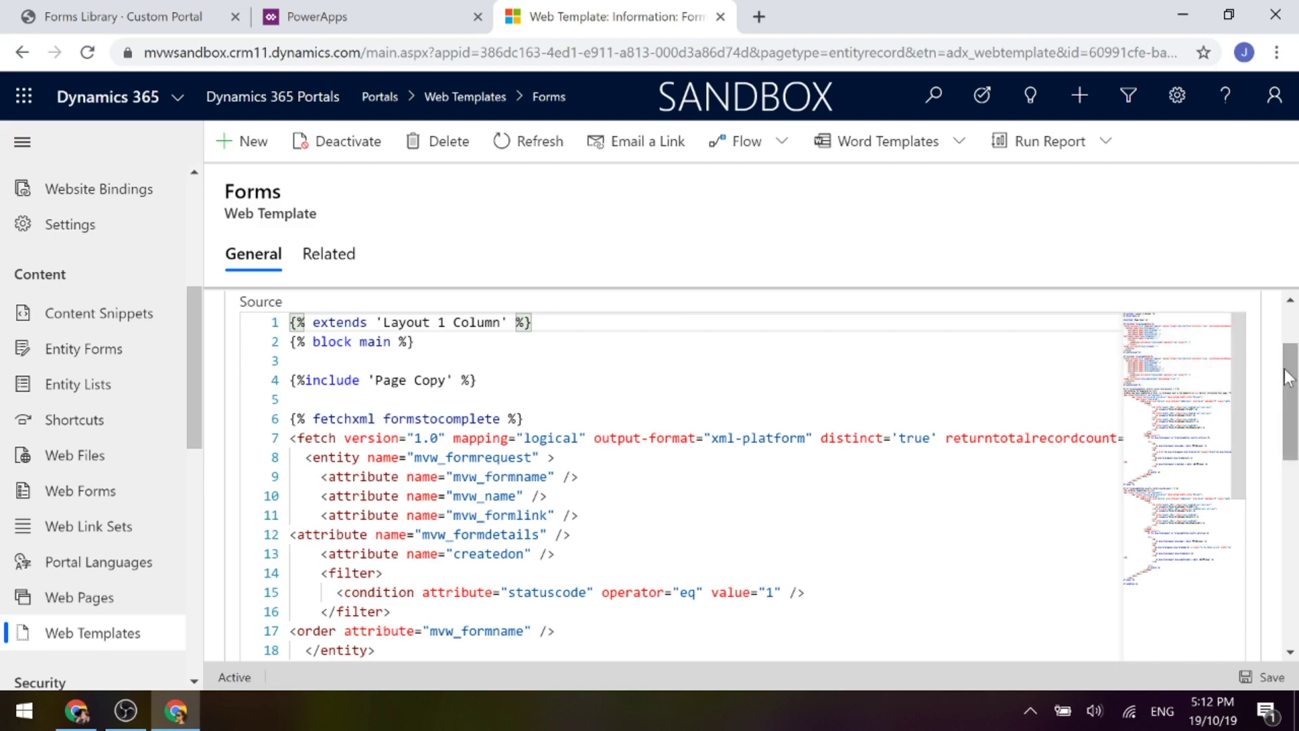
scroll(1288, 369, down, 1)
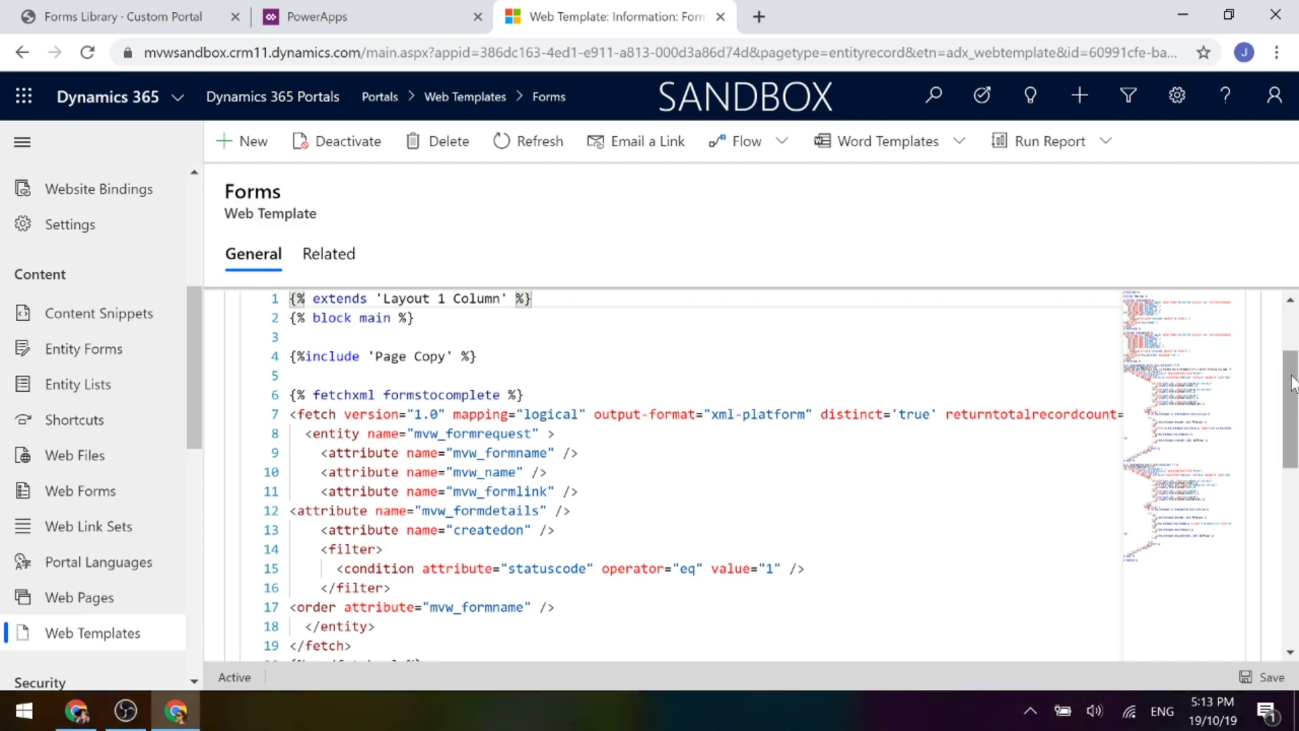
scroll(1184, 440, down, 3)
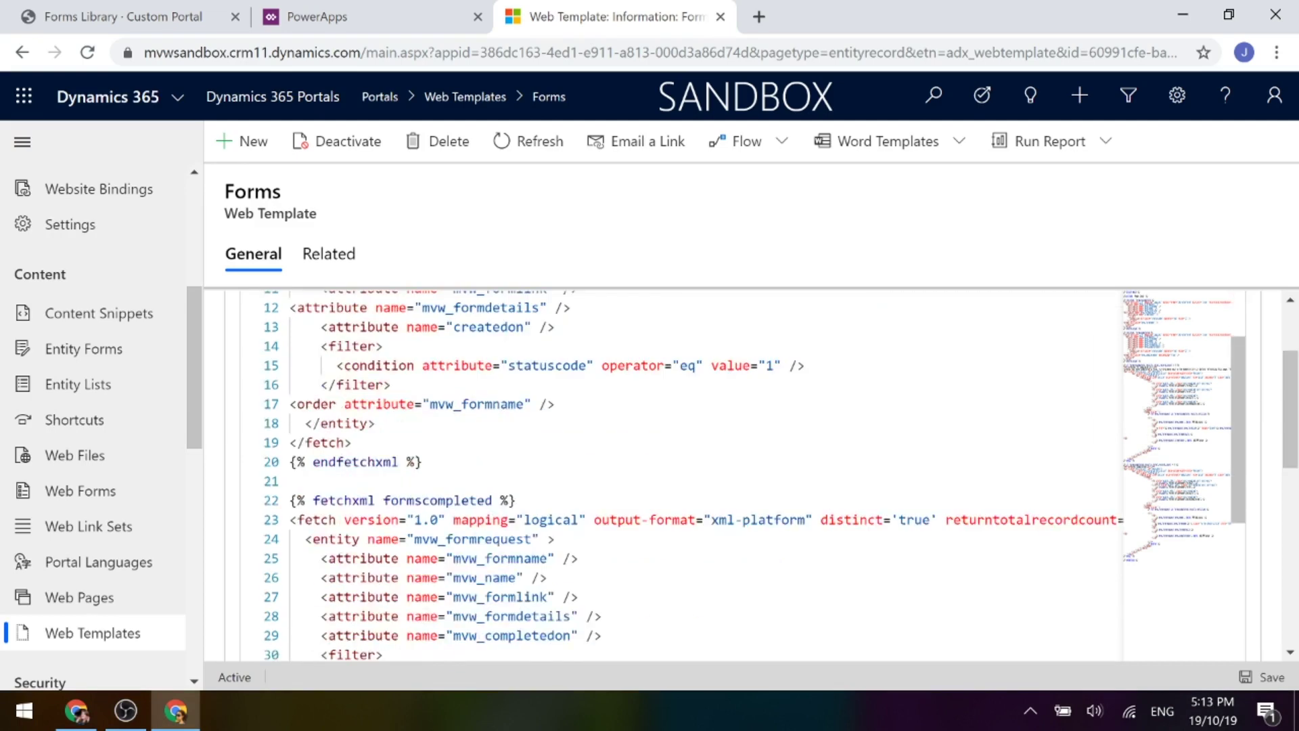
scroll(743, 474, up, 5)
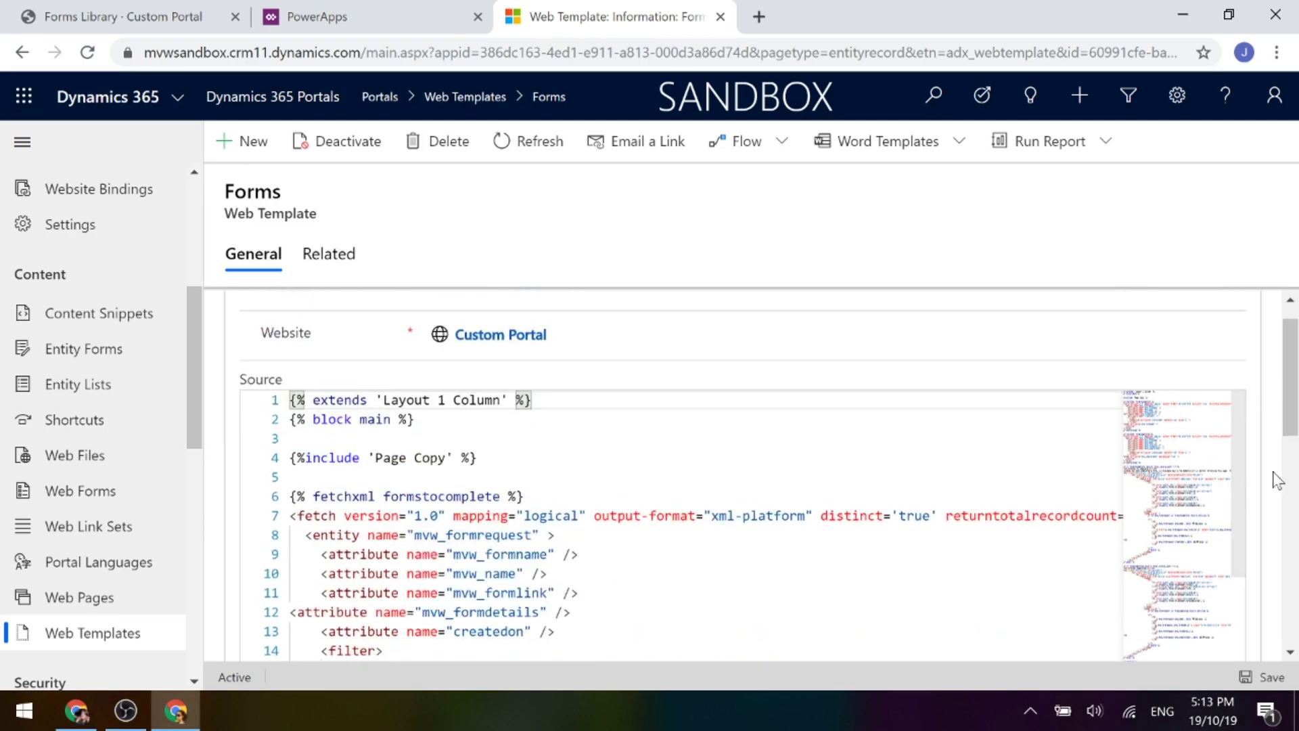
scroll(1291, 423, down, 2)
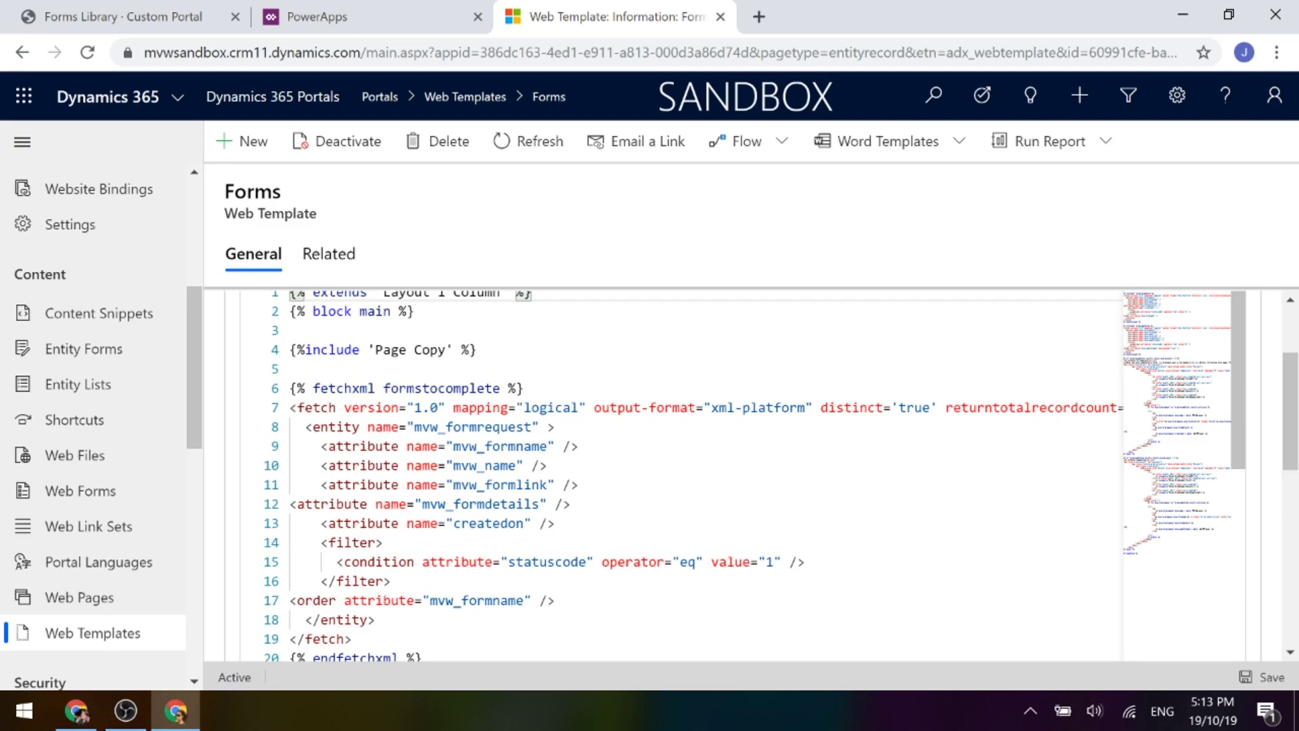
click(57, 15)
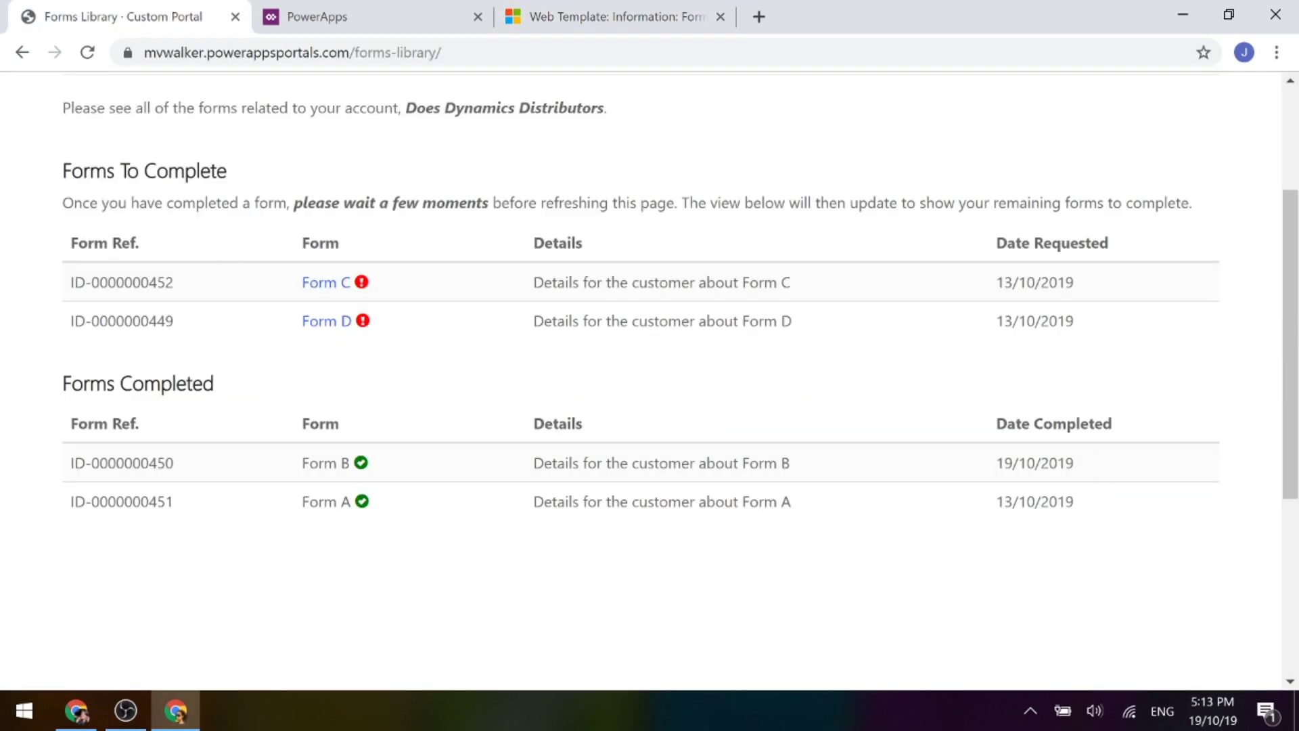
scroll(65, 322, up, 3)
drag(60, 310, 629, 322)
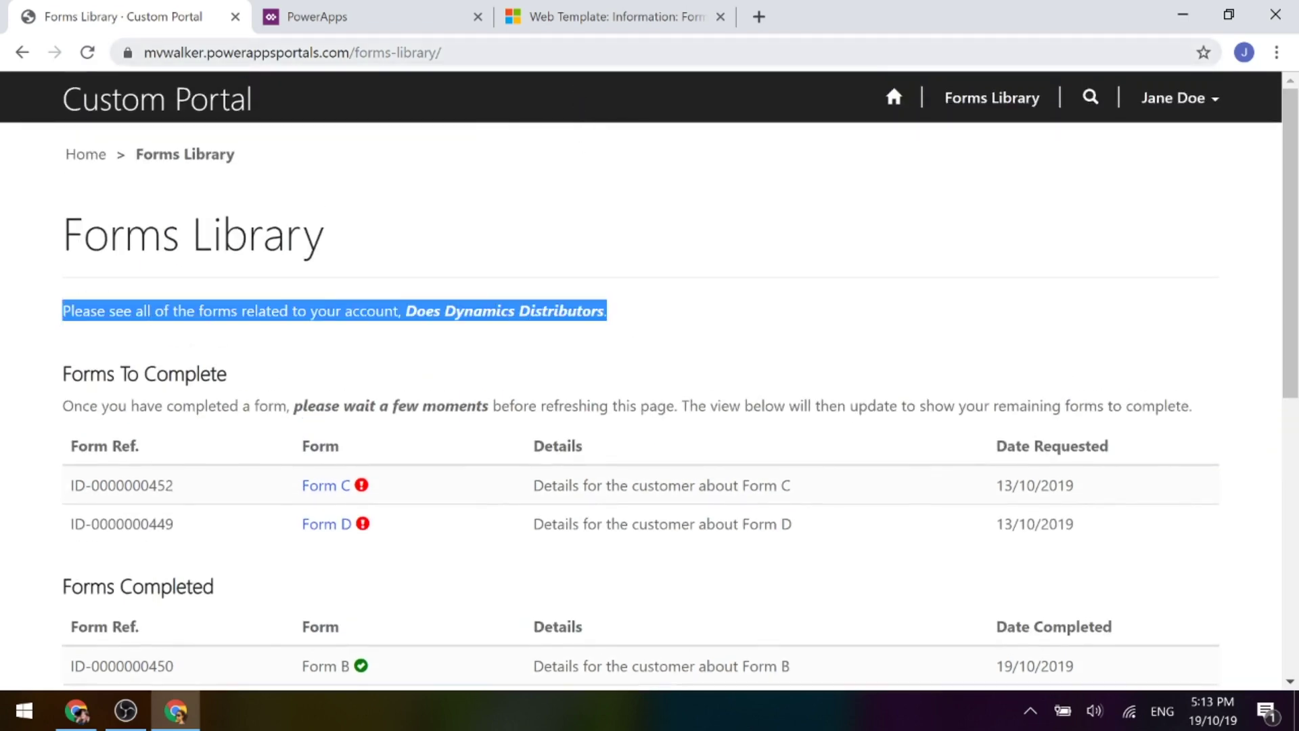
click(574, 18)
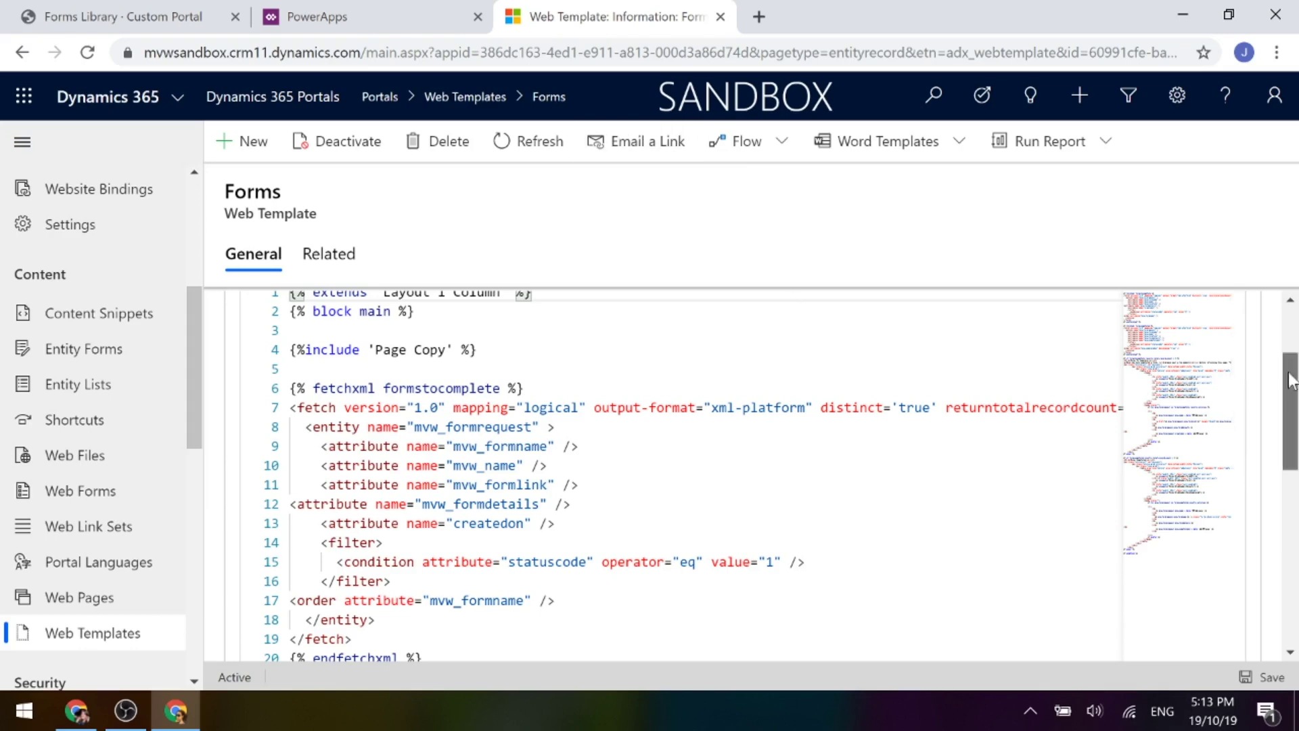
scroll(1292, 381, down, 2)
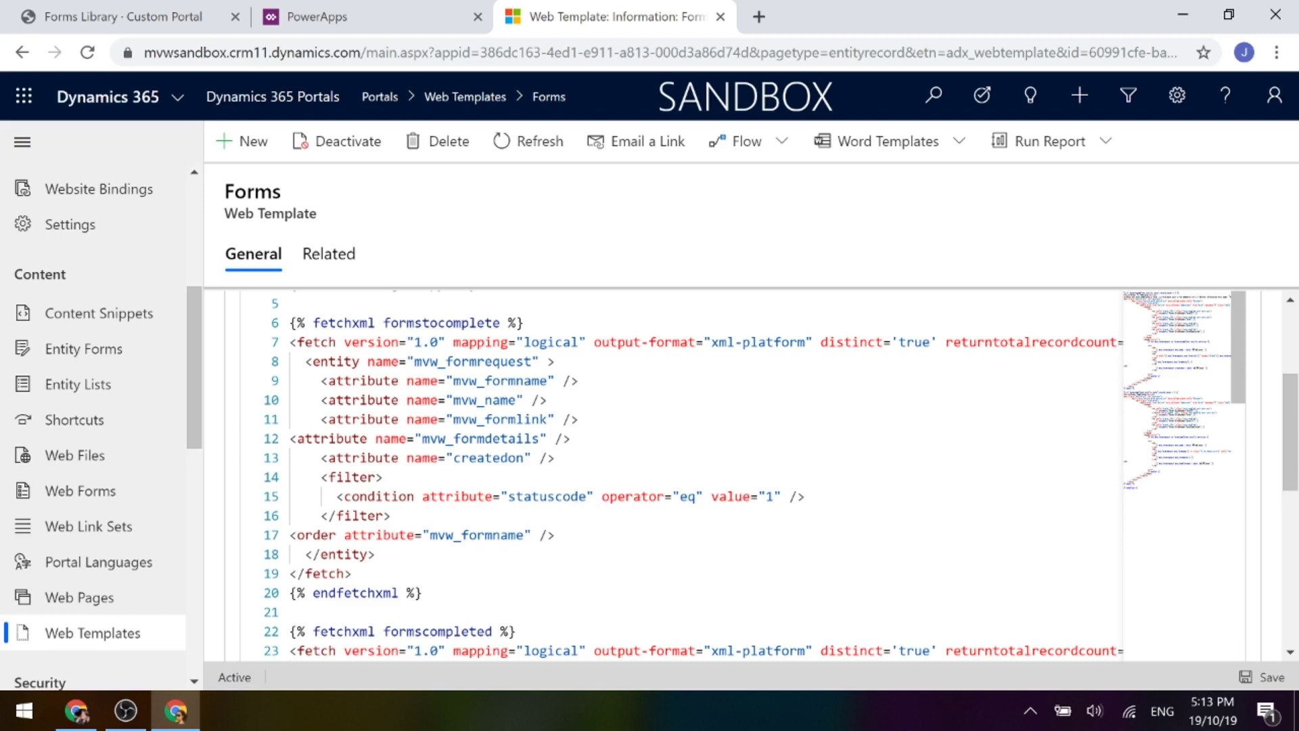
drag(290, 322, 399, 604)
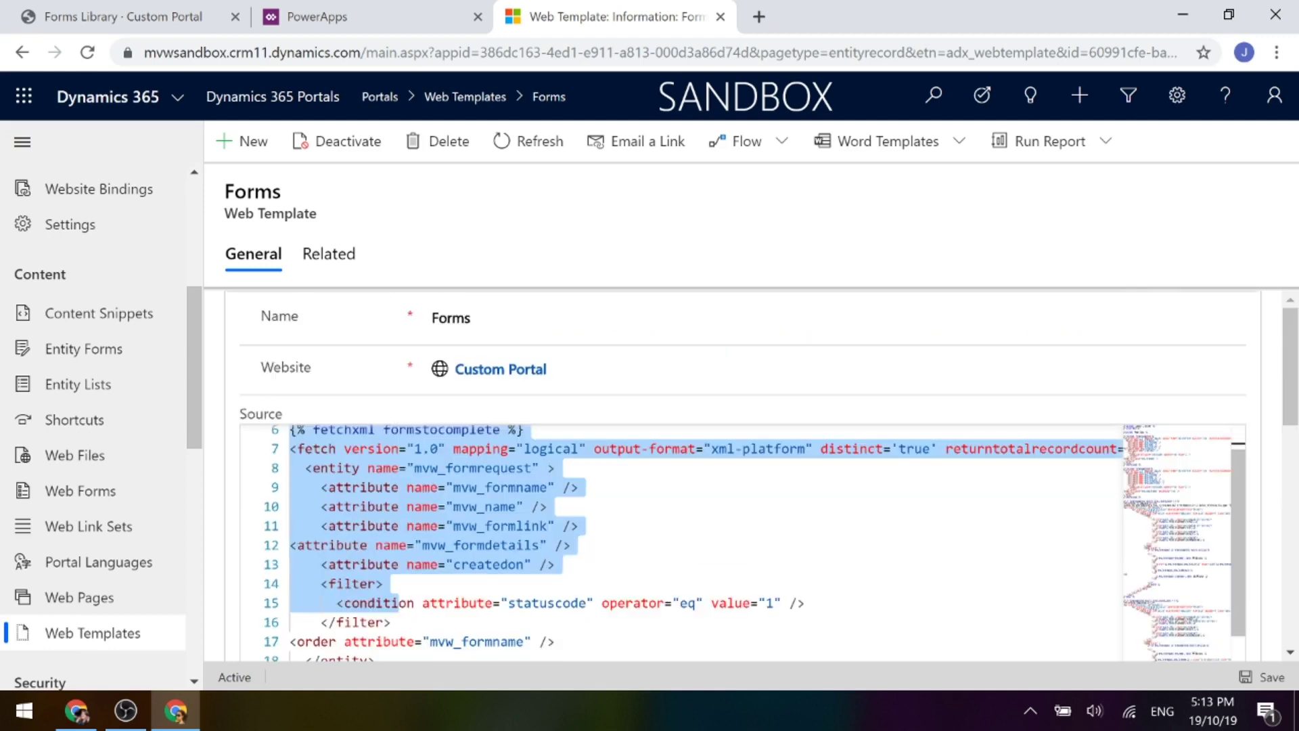
scroll(400, 604, down, 2)
click(391, 521)
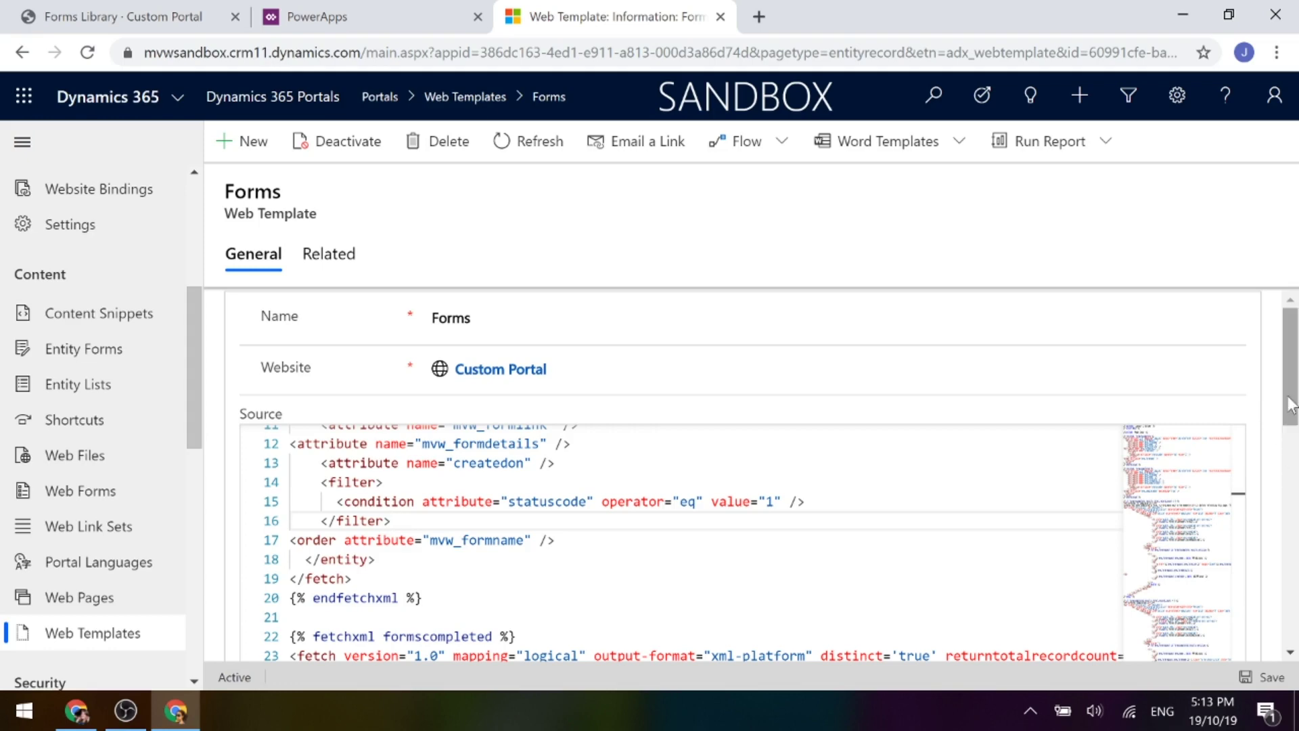
scroll(755, 542, up, 3)
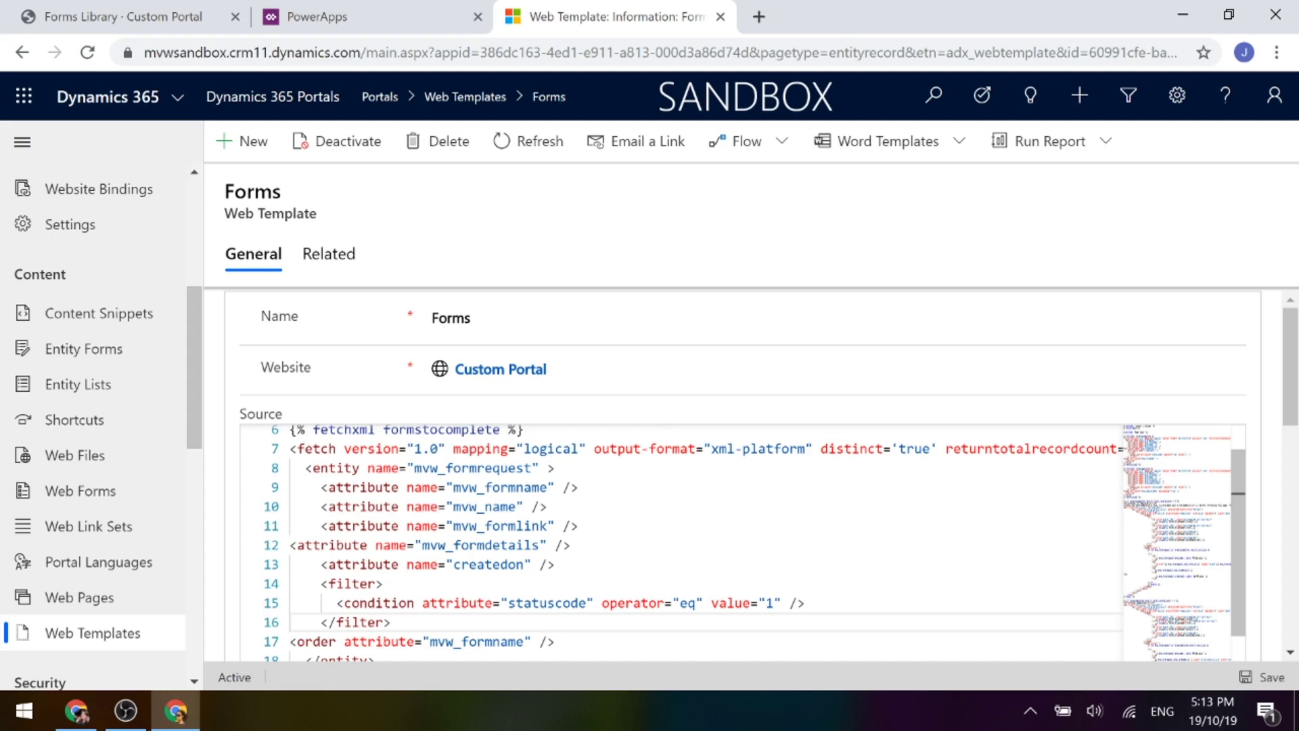
scroll(683, 543, down, 3)
scroll(684, 543, down, 3)
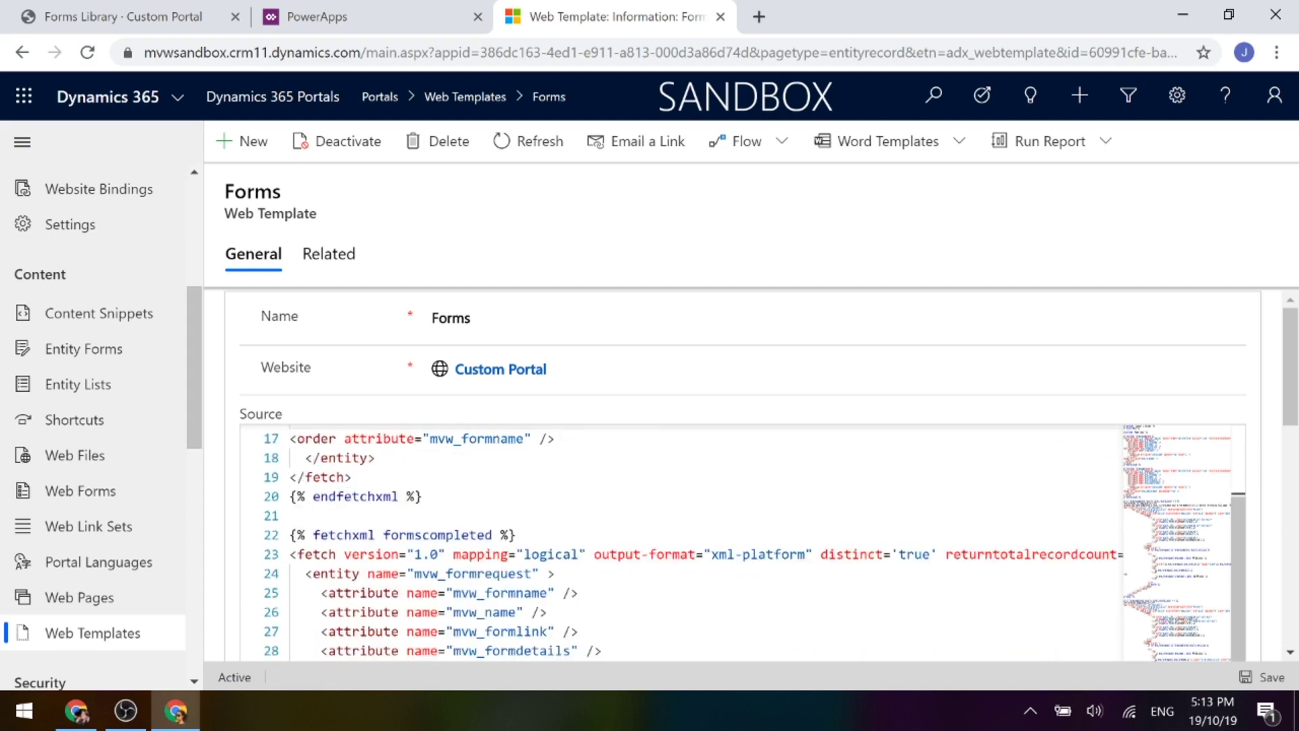
scroll(683, 543, down, 3)
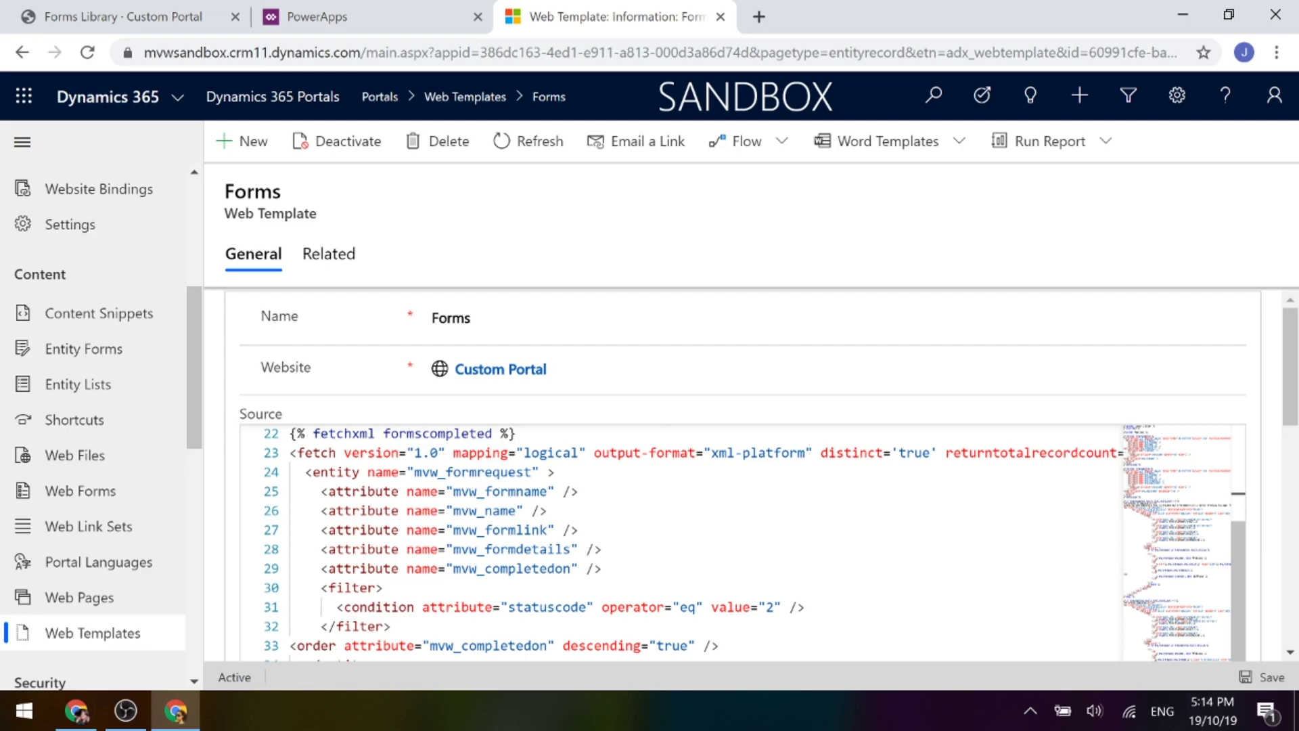
scroll(756, 543, down, 3)
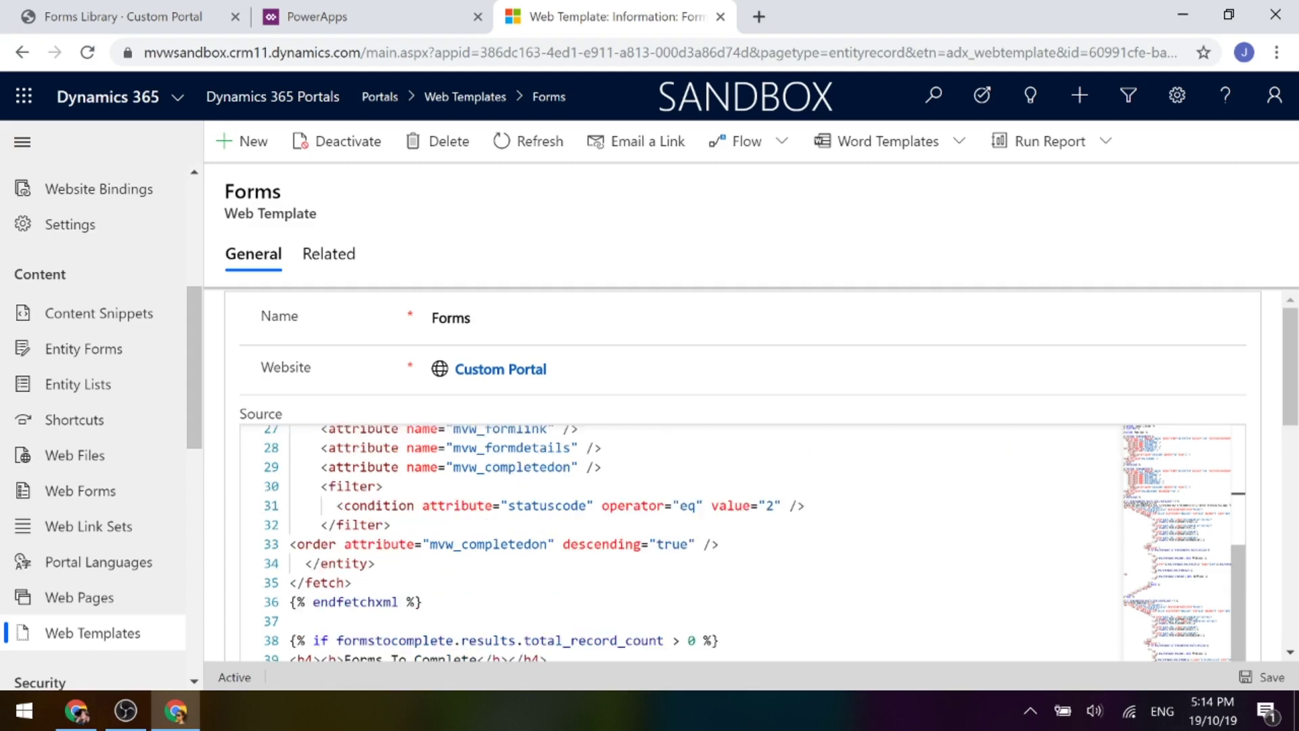
scroll(293, 572, down, 3)
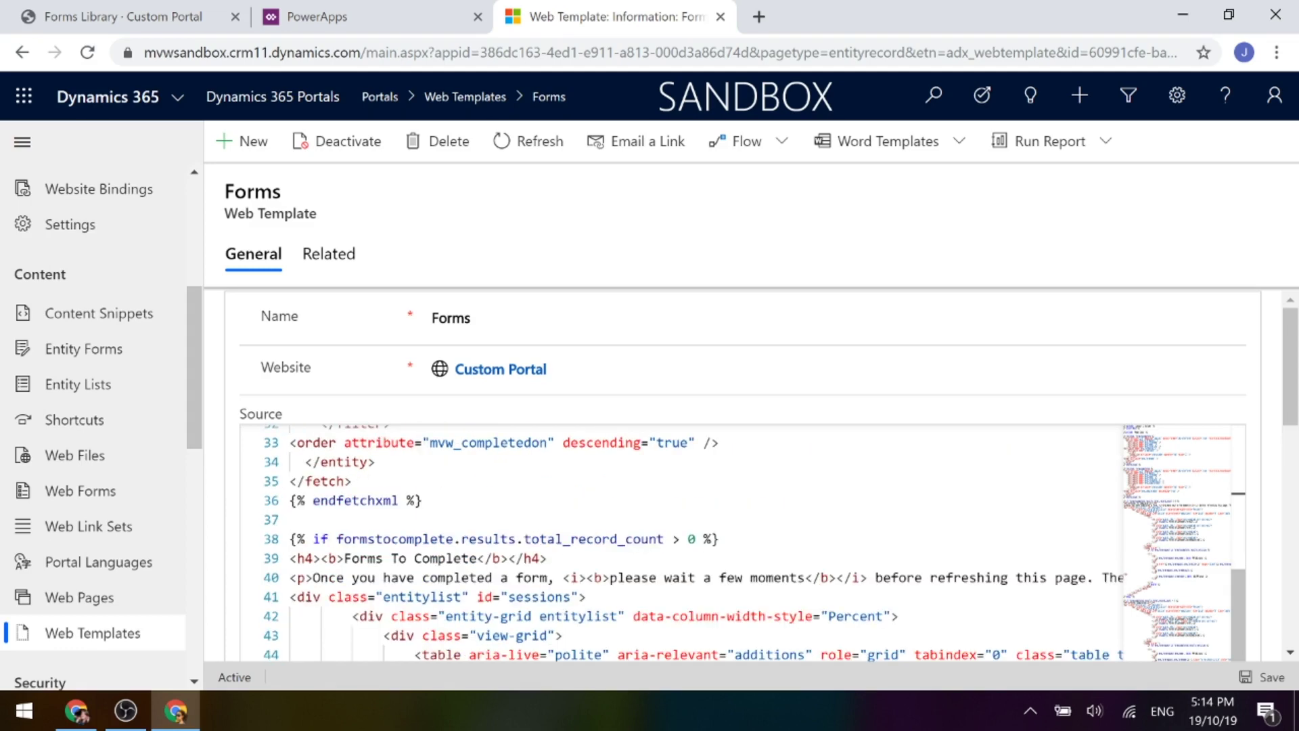
scroll(311, 474, down, 3)
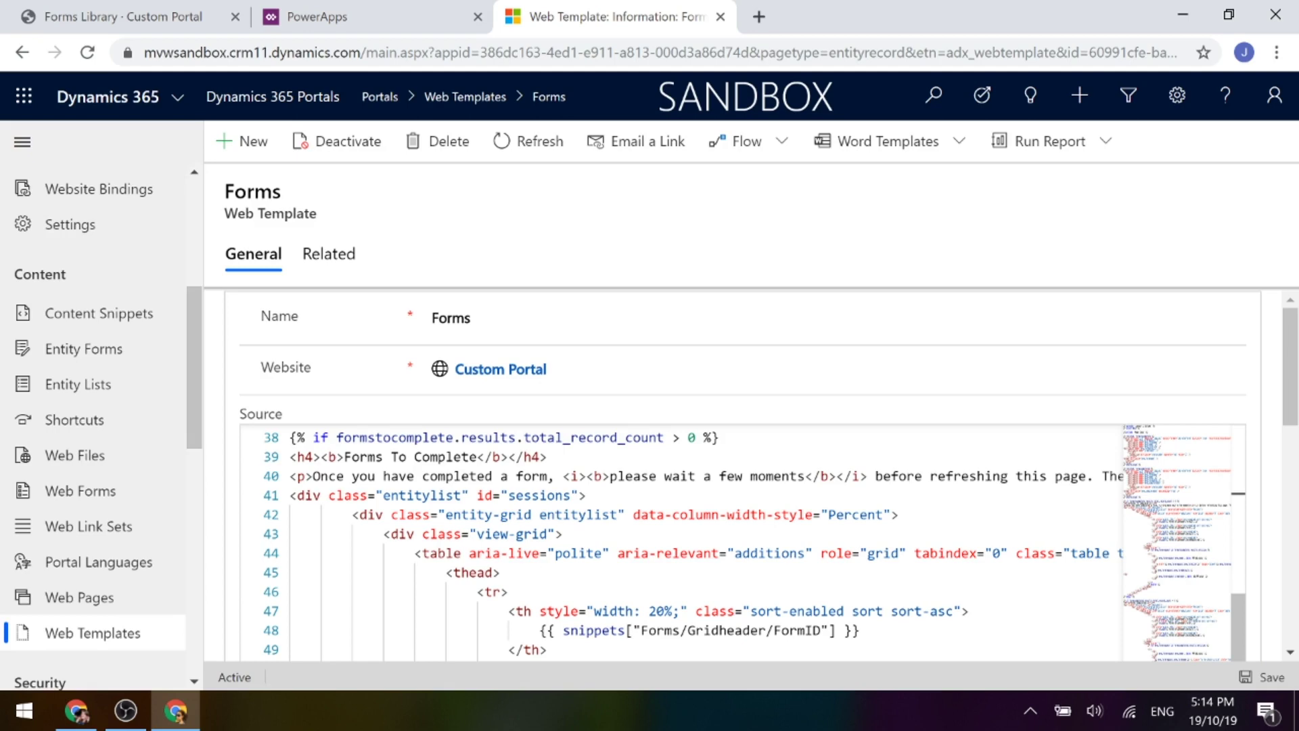
drag(304, 476, 979, 476)
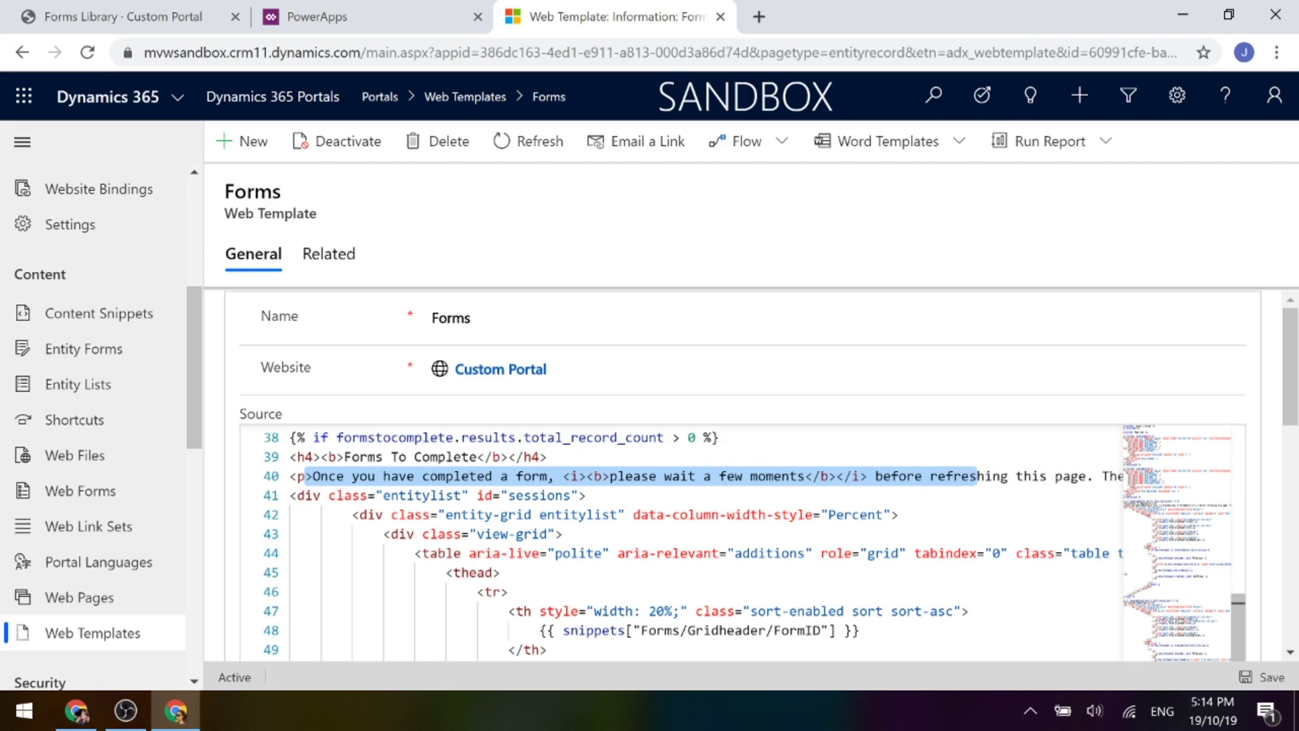
On the Forms Library portal page, highlight the Forms To Complete section with its Form C and D rows.
click(75, 15)
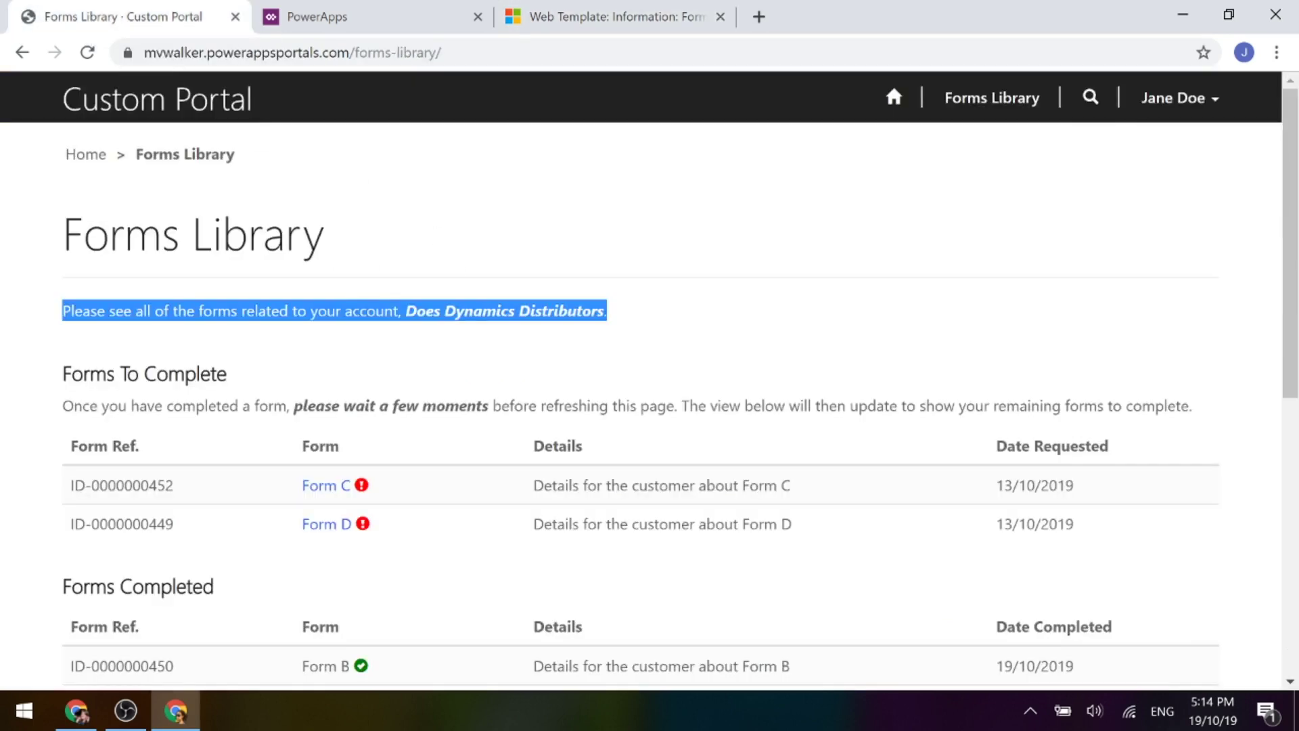
drag(62, 373, 1192, 406)
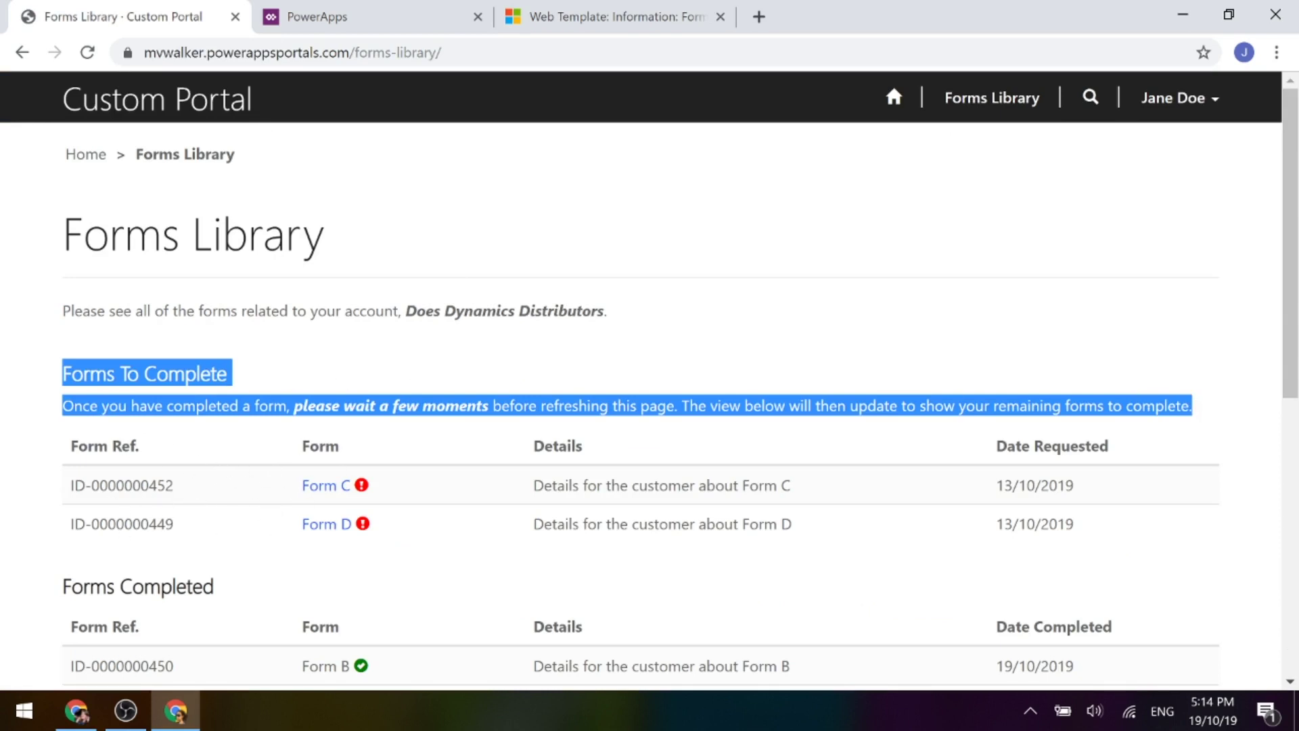
click(215, 447)
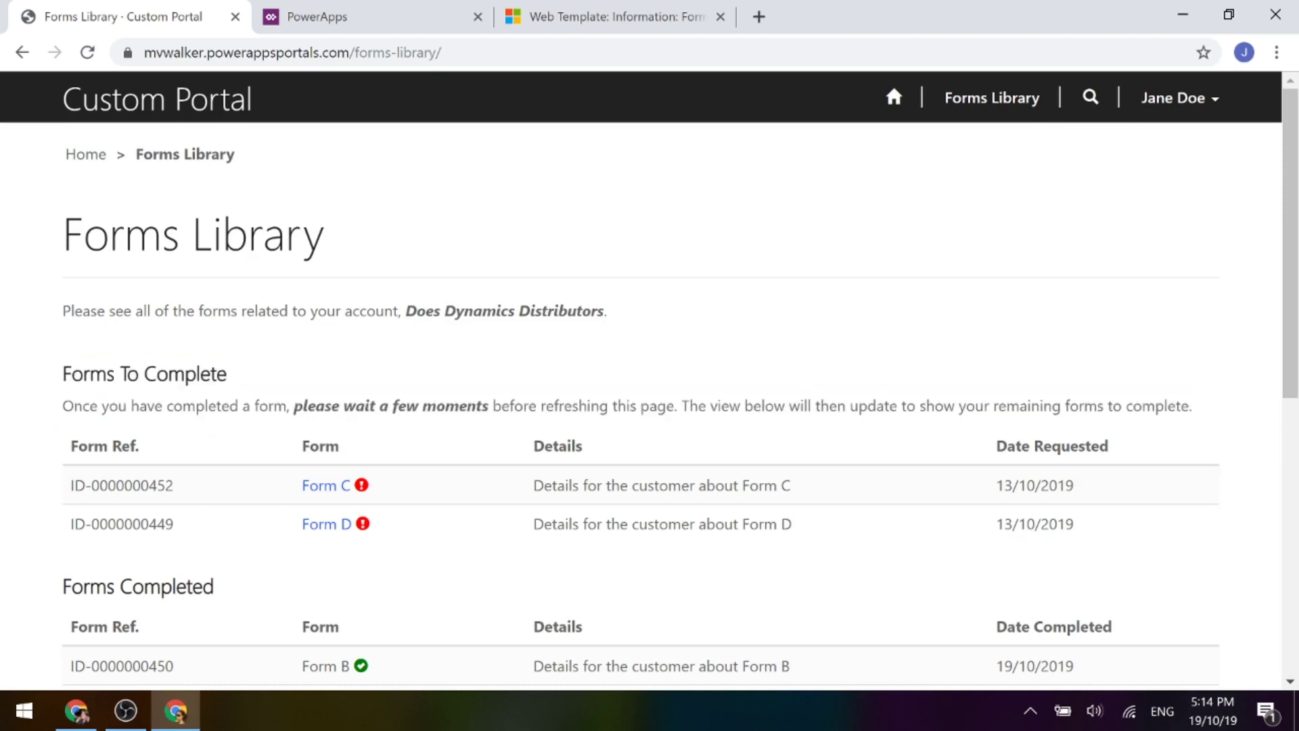
drag(59, 362, 1254, 528)
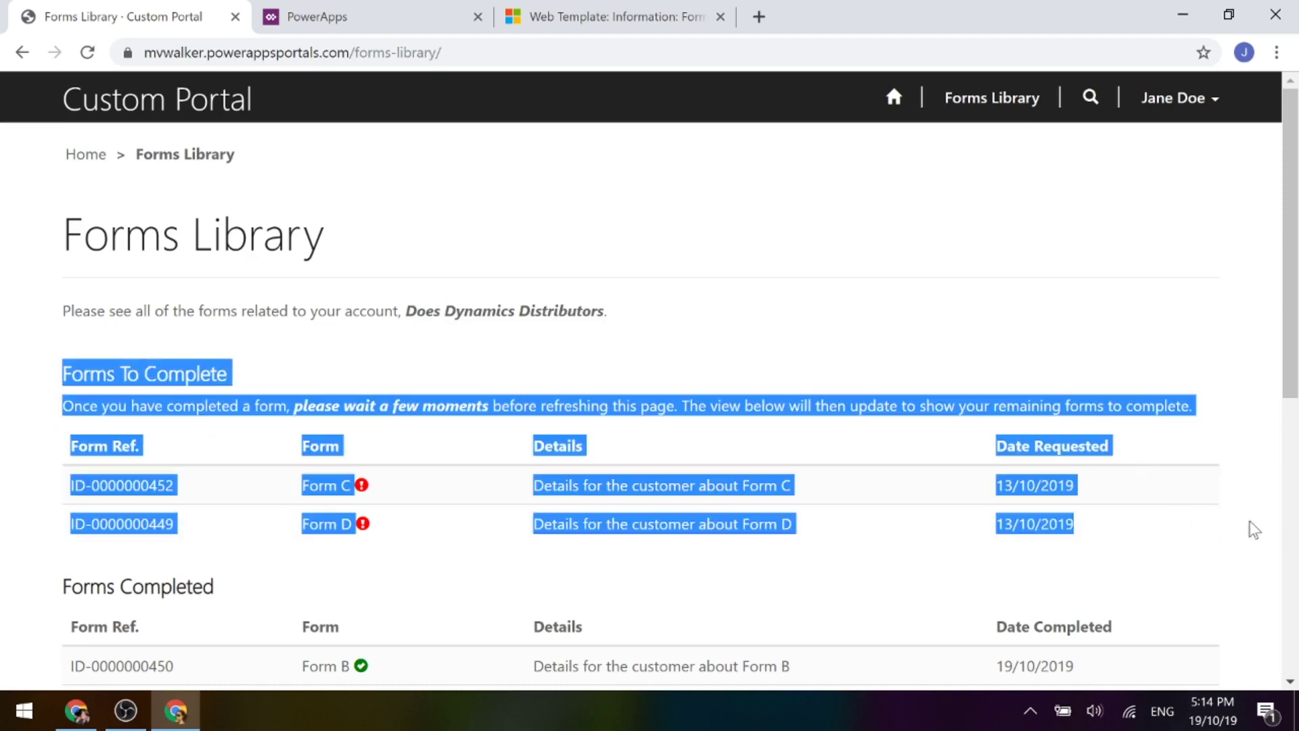
click(541, 19)
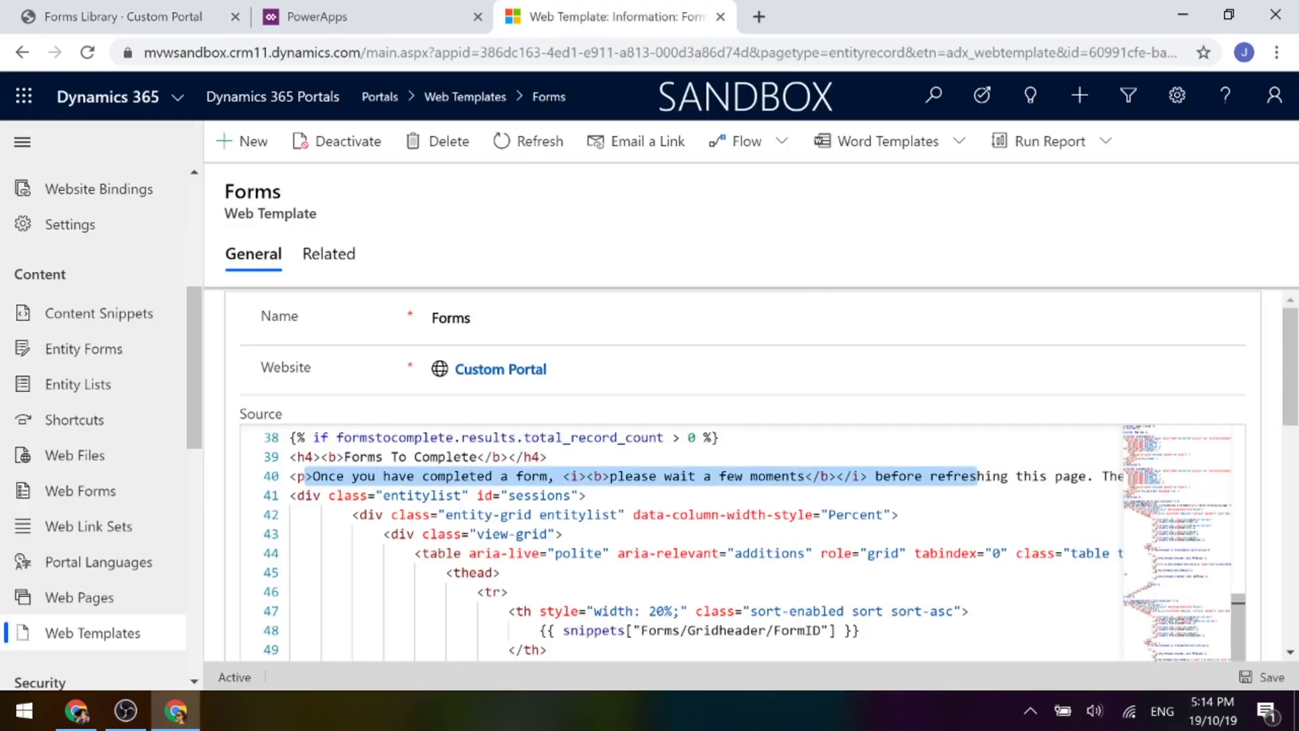
scroll(1132, 554, down, 2)
drag(1290, 357, 1292, 377)
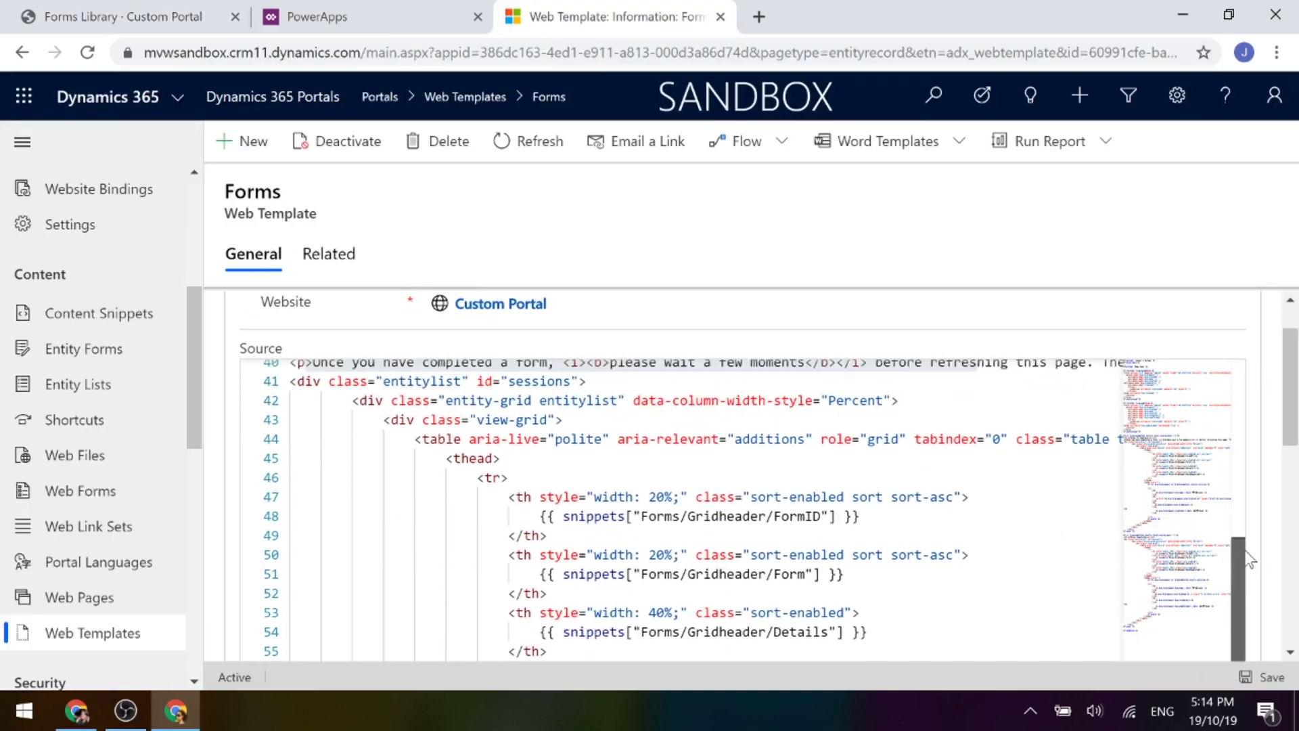
scroll(1249, 558, up, 1)
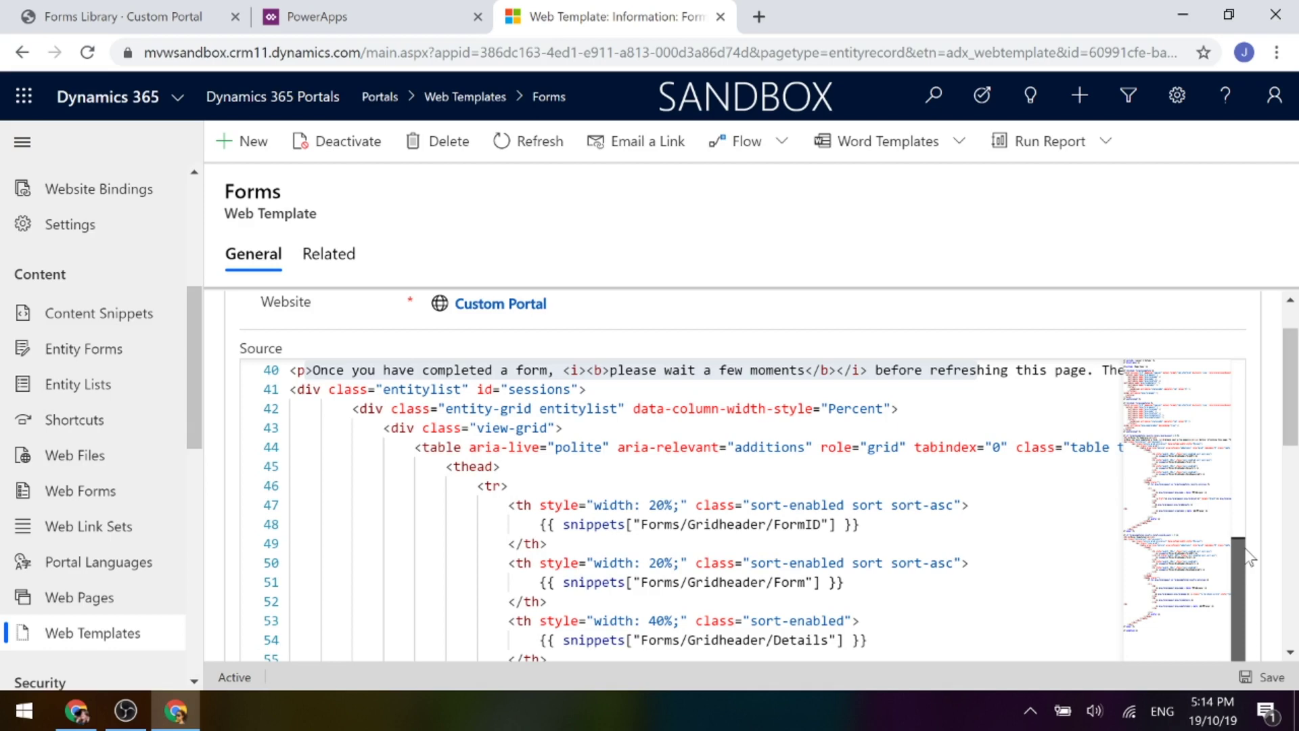
scroll(1248, 557, down, 2)
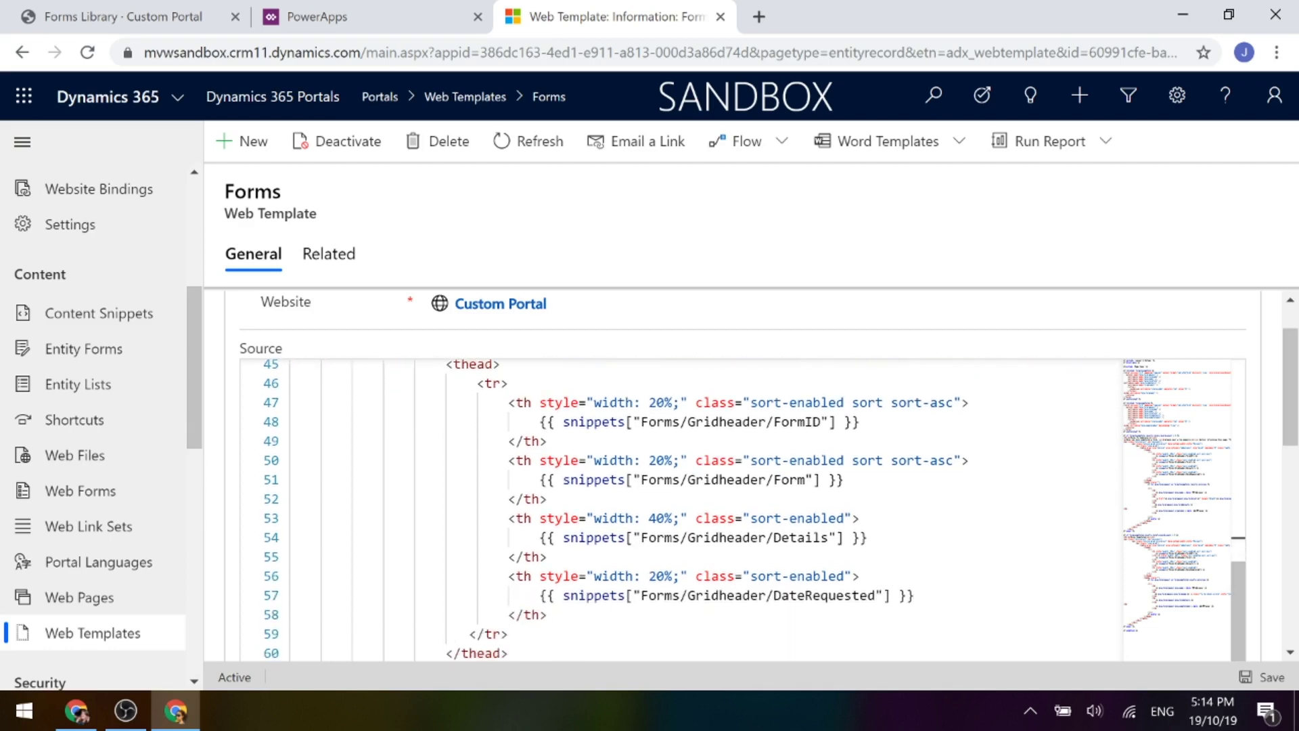
drag(564, 421, 838, 421)
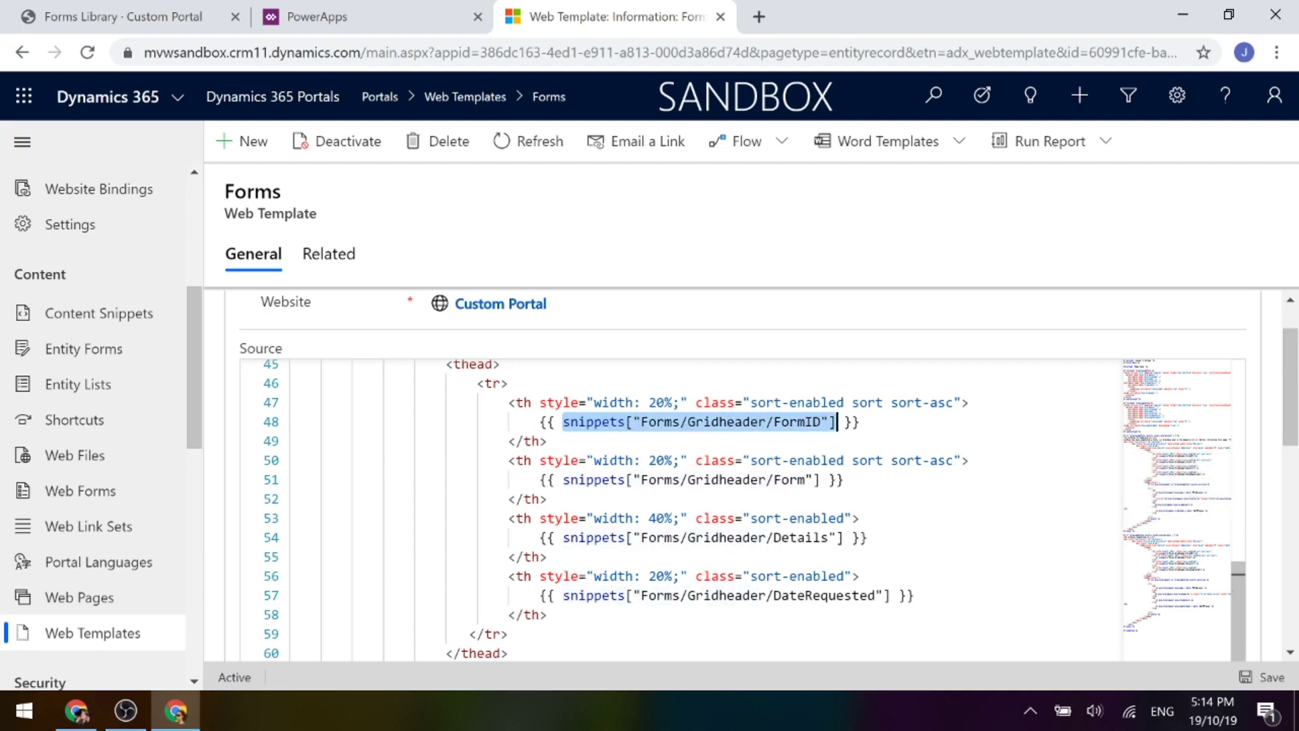
scroll(677, 508, down, 2)
scroll(677, 507, down, 4)
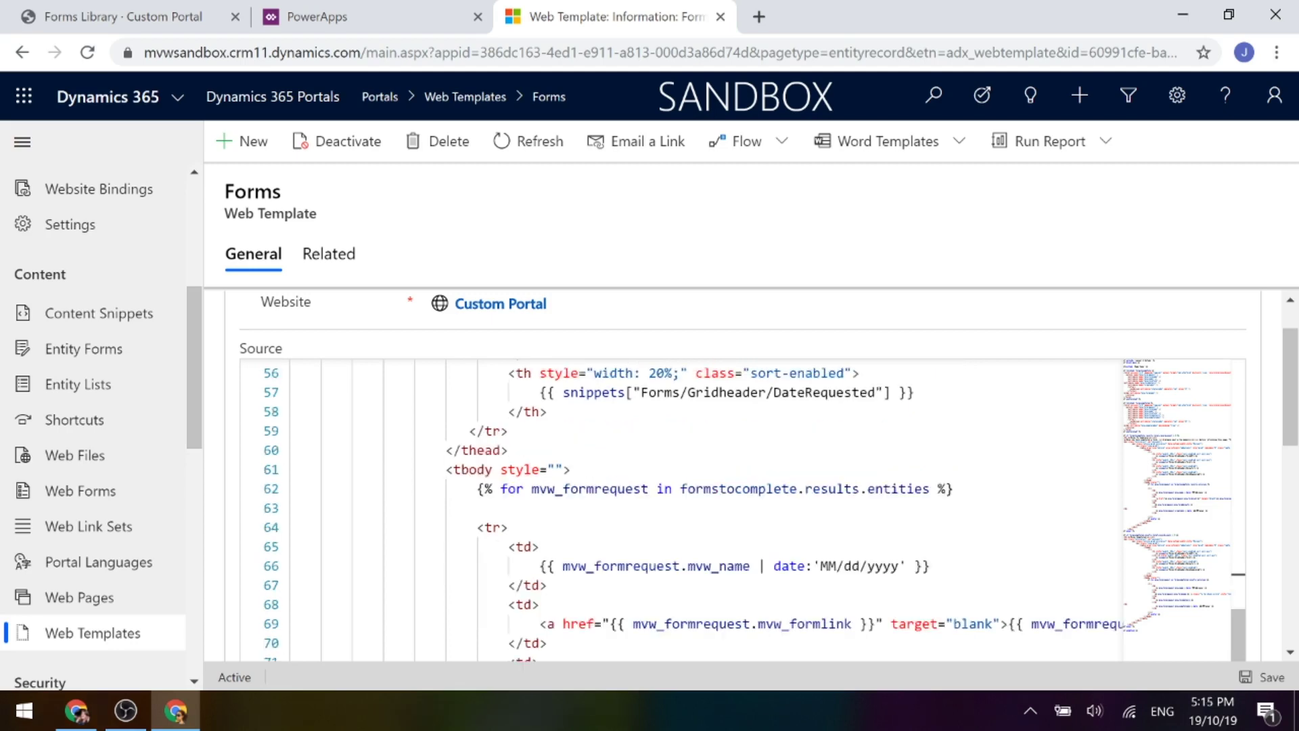
click(510, 483)
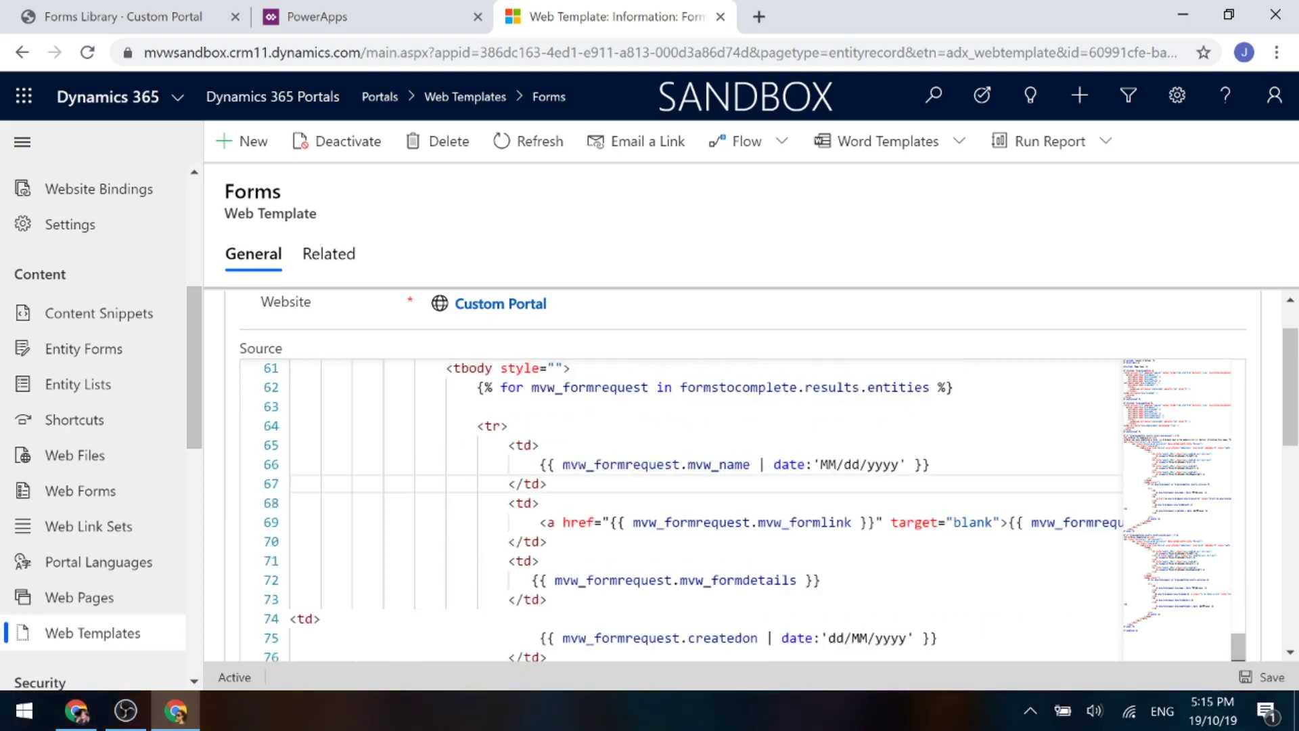
drag(547, 465, 906, 465)
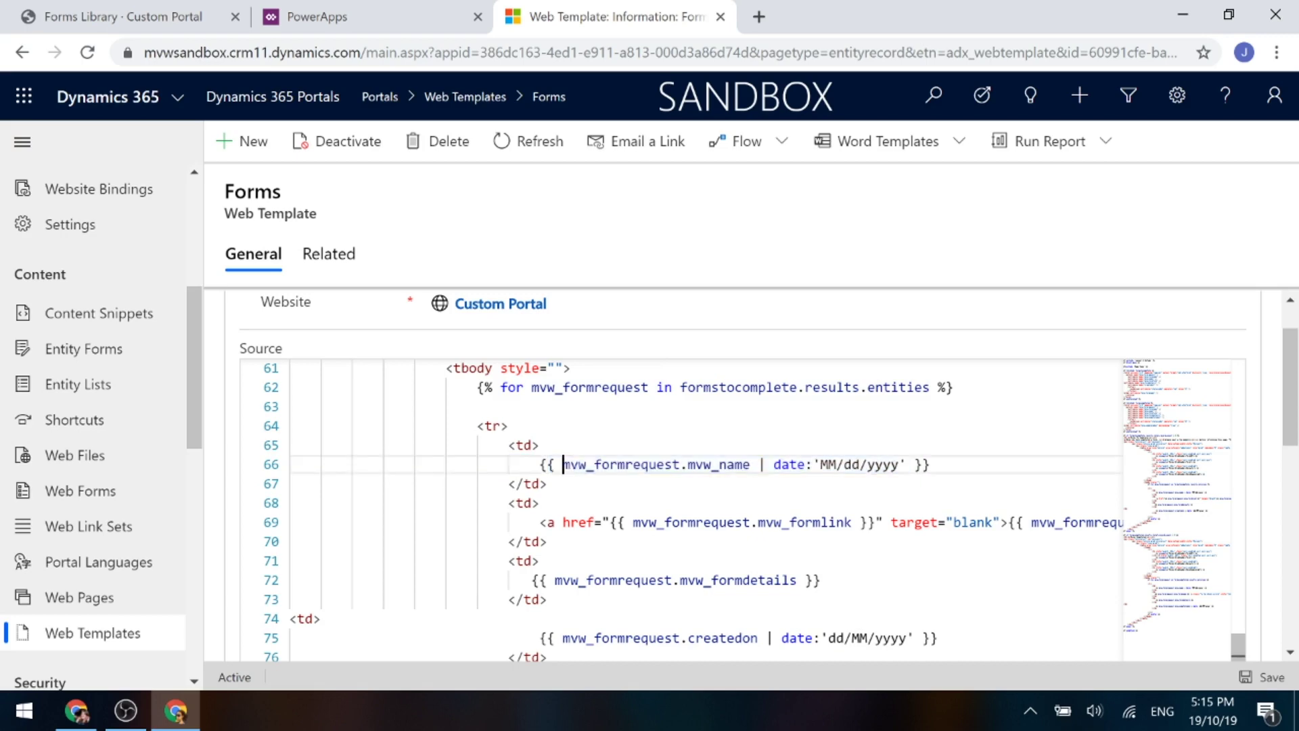
drag(562, 465, 751, 465)
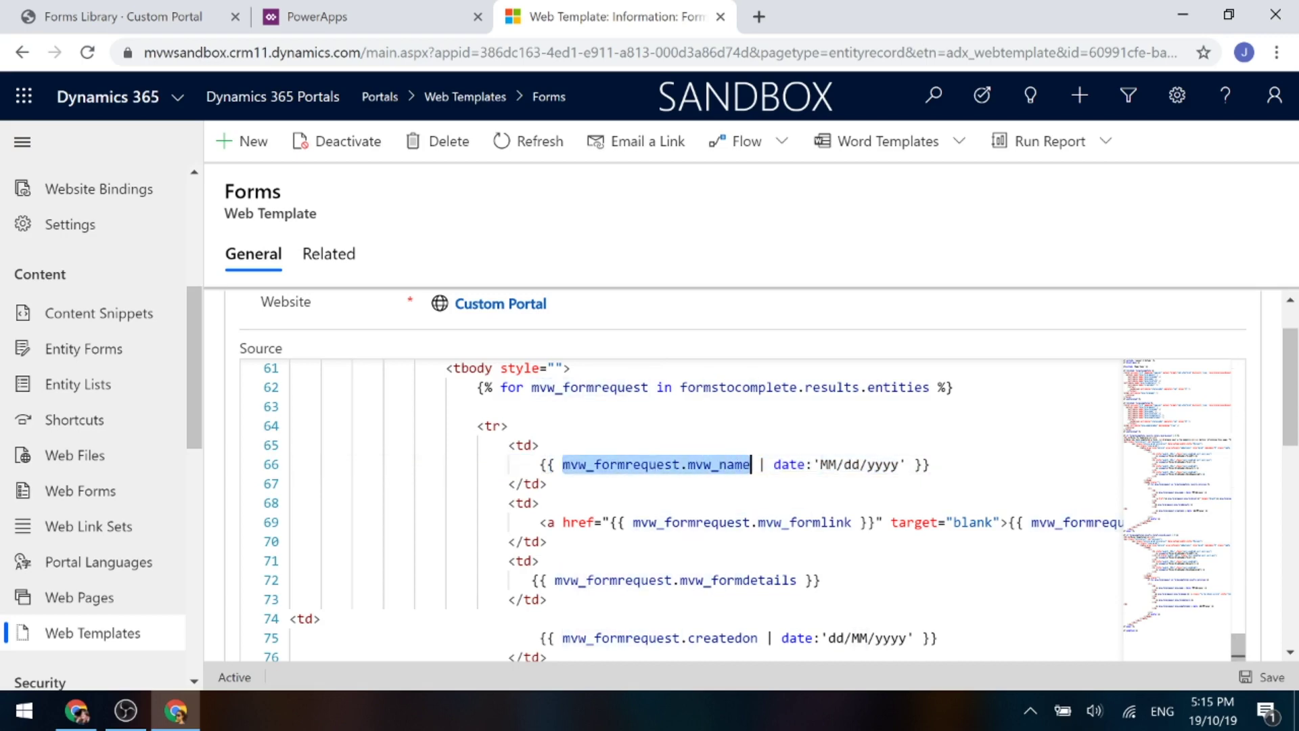
scroll(751, 465, down, 2)
click(548, 440)
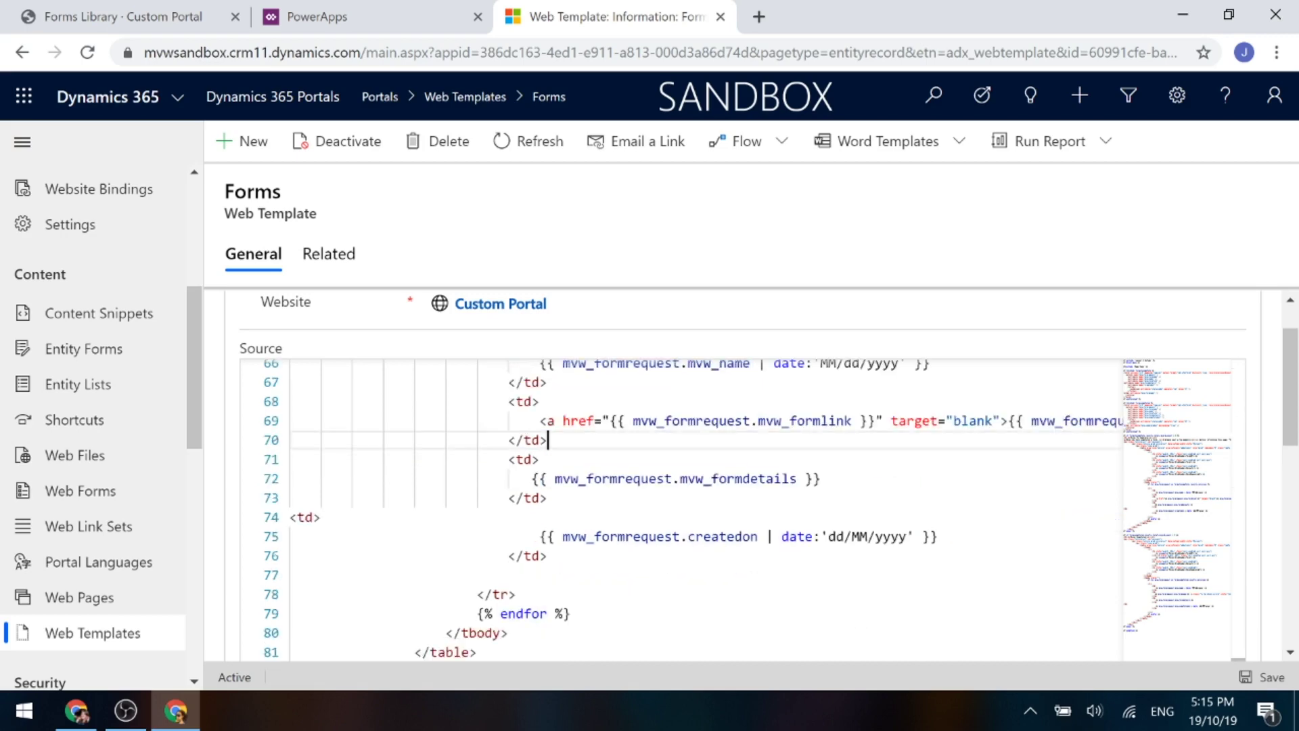
drag(633, 420, 852, 420)
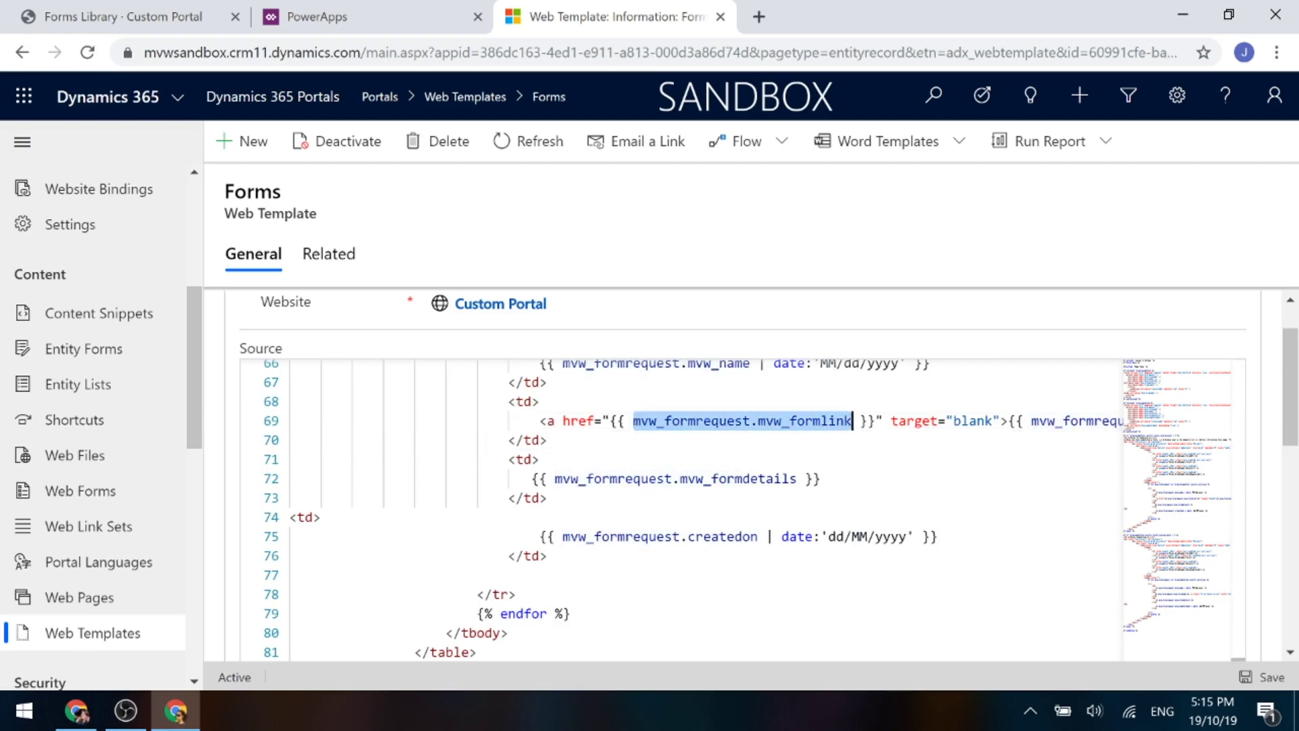
click(540, 402)
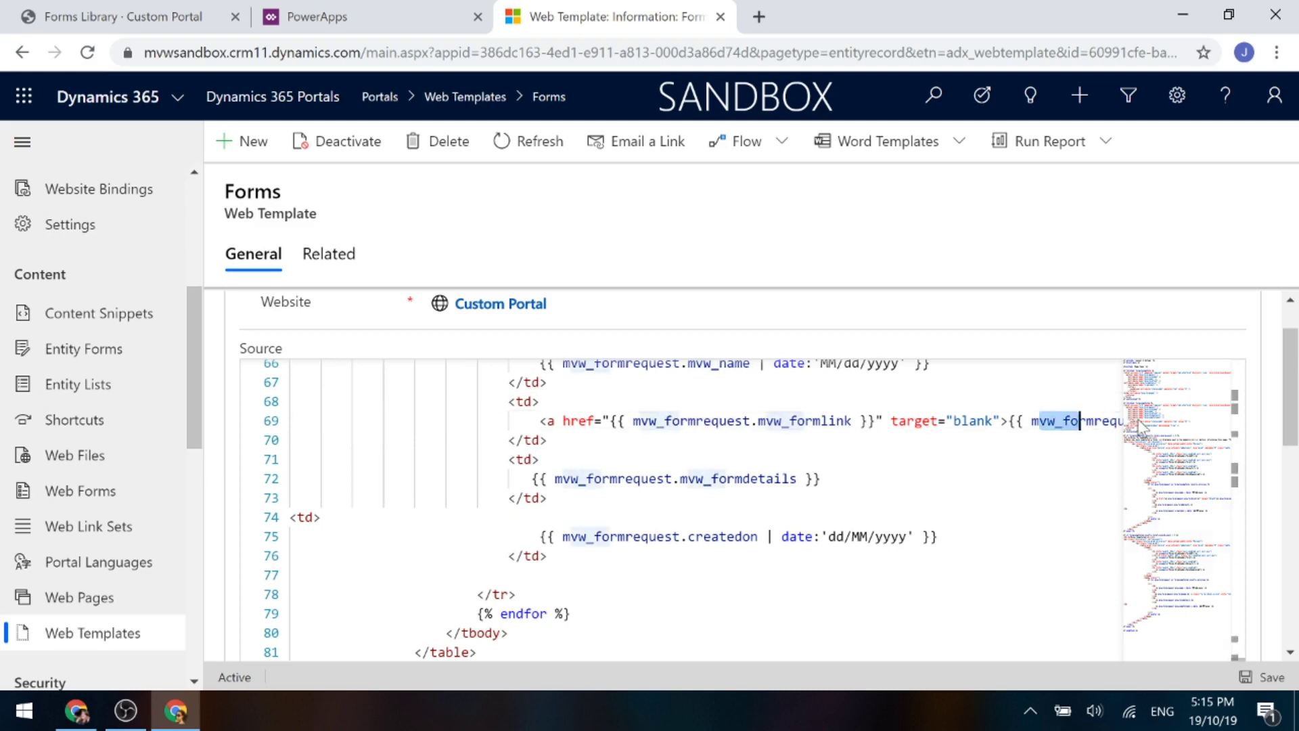
drag(541, 402, 1117, 420)
click(321, 459)
click(931, 420)
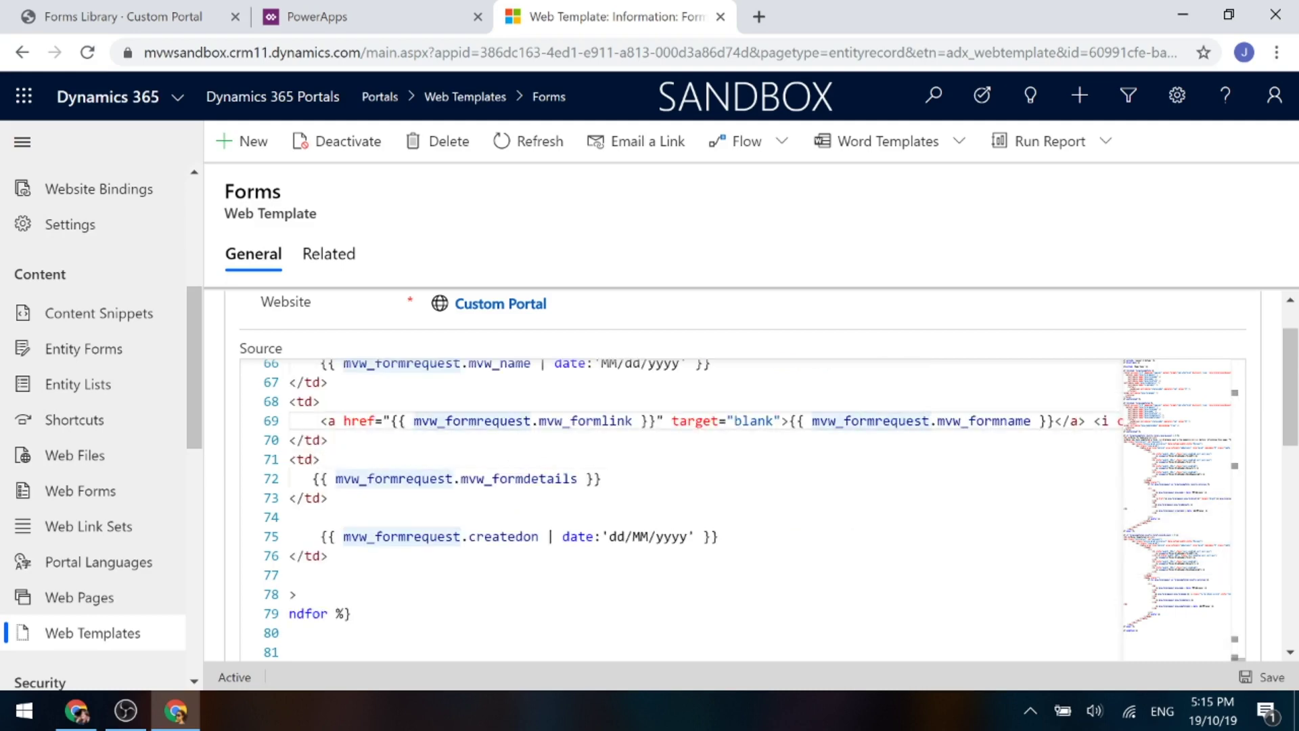
key(Right)
key(Right)
key(Right)
key(Right)
key(Right)
key(Right)
key(Right)
key(Right)
key(Right)
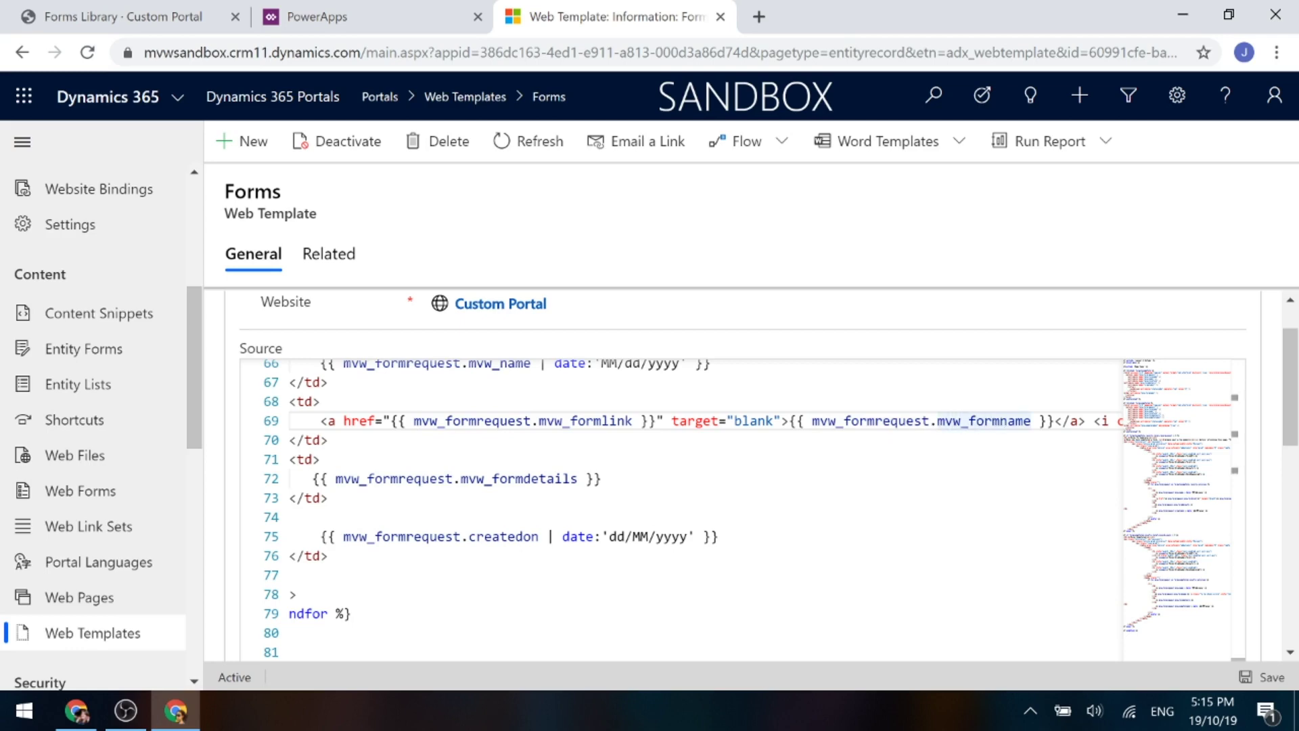
Open Form C from the Forms Library page in its own Forms Pro tab, then return.
click(169, 15)
click(387, 501)
scroll(387, 501, down, 3)
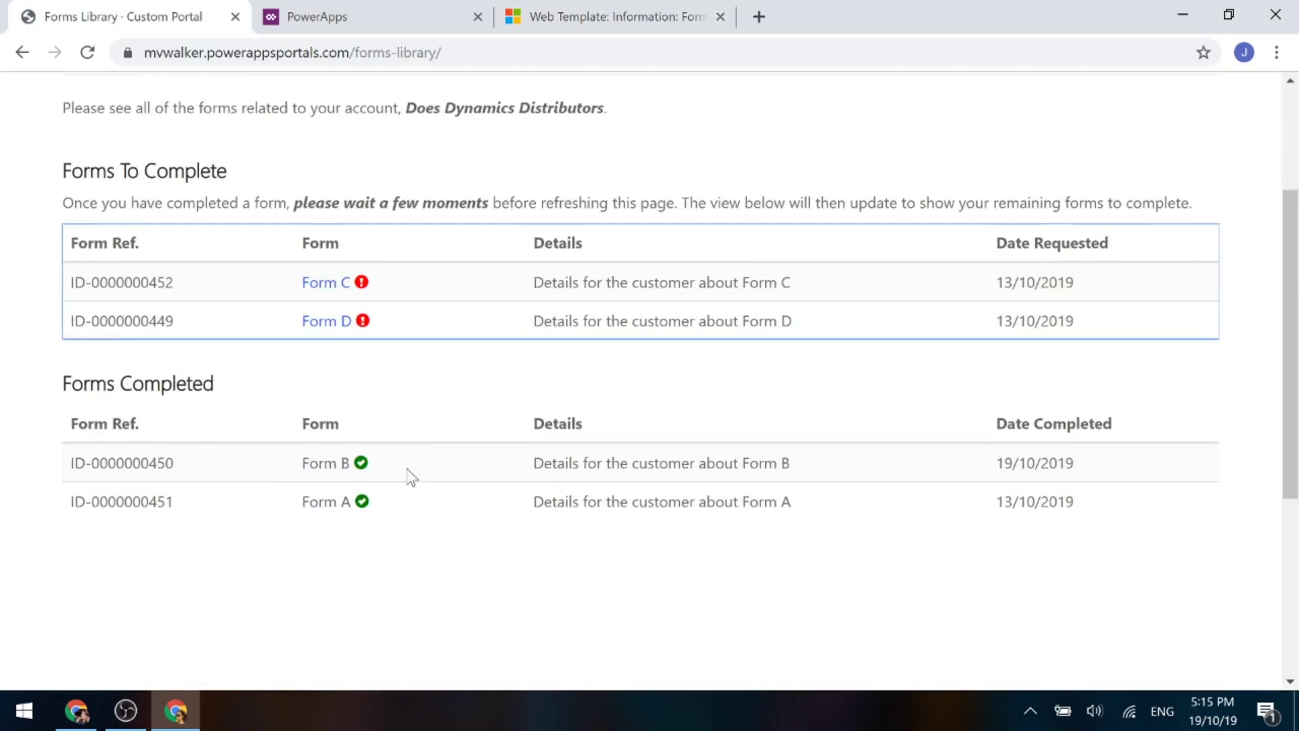
click(326, 284)
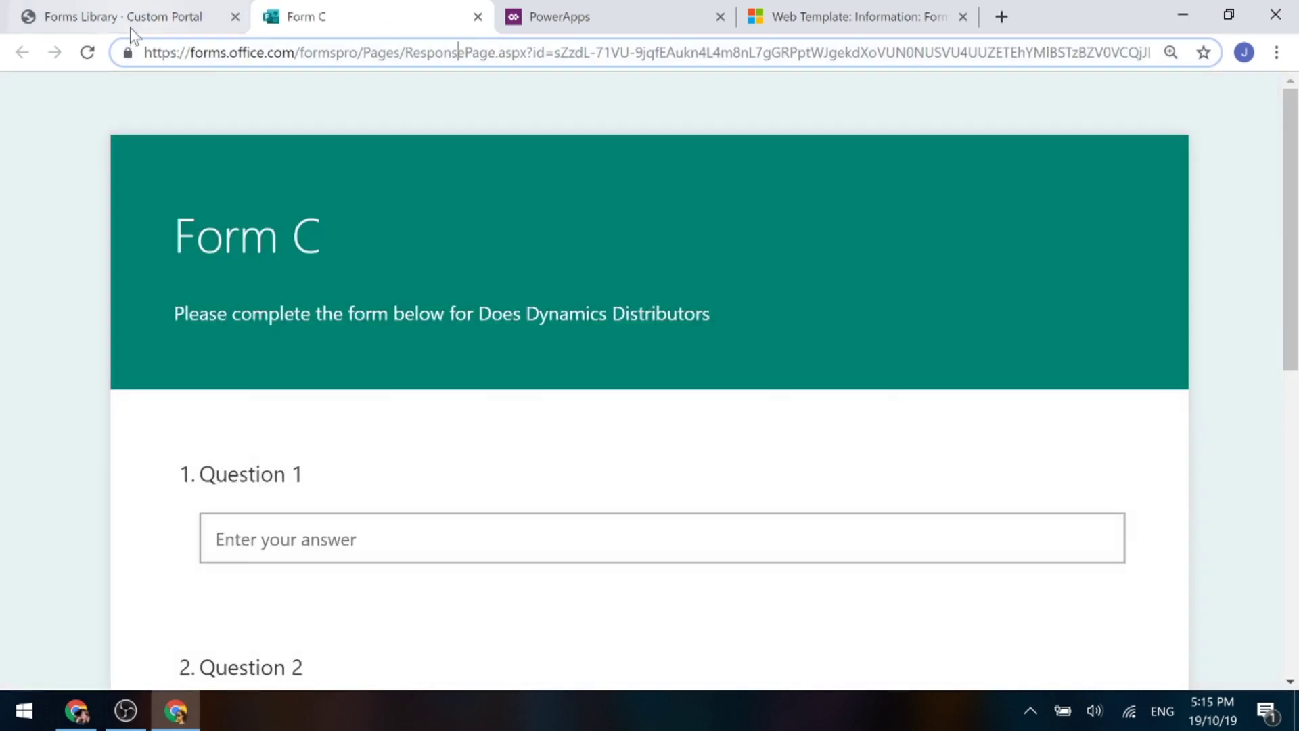
click(132, 16)
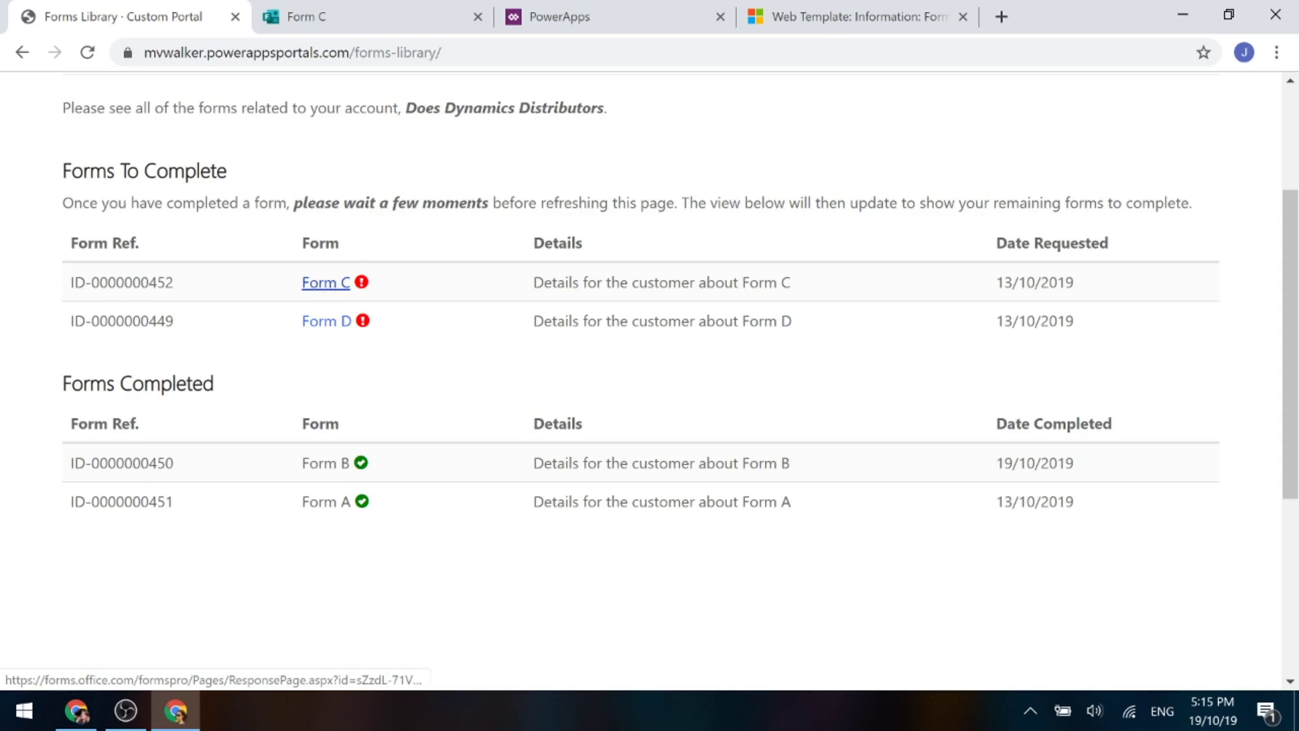
In the Forms web template source, go to the start of the Forms Completed table markup on line 92.
click(777, 17)
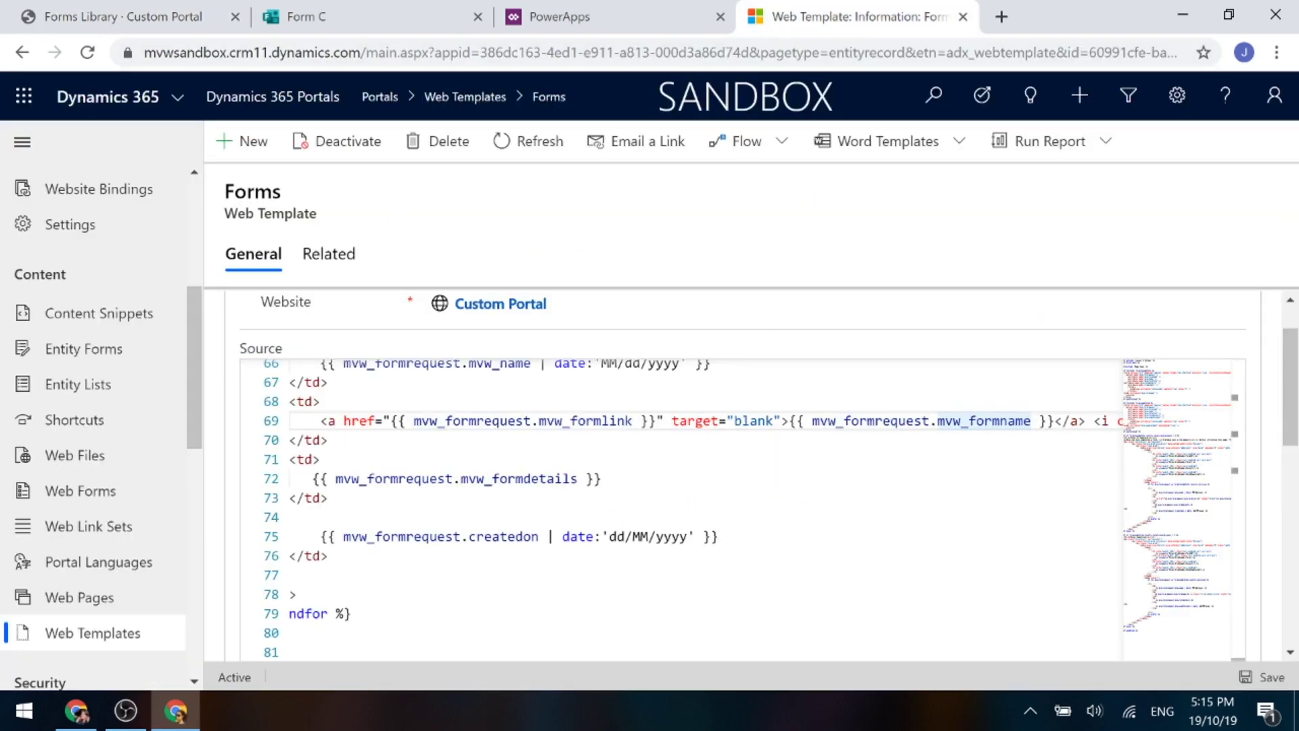
scroll(670, 501, down, 5)
click(579, 598)
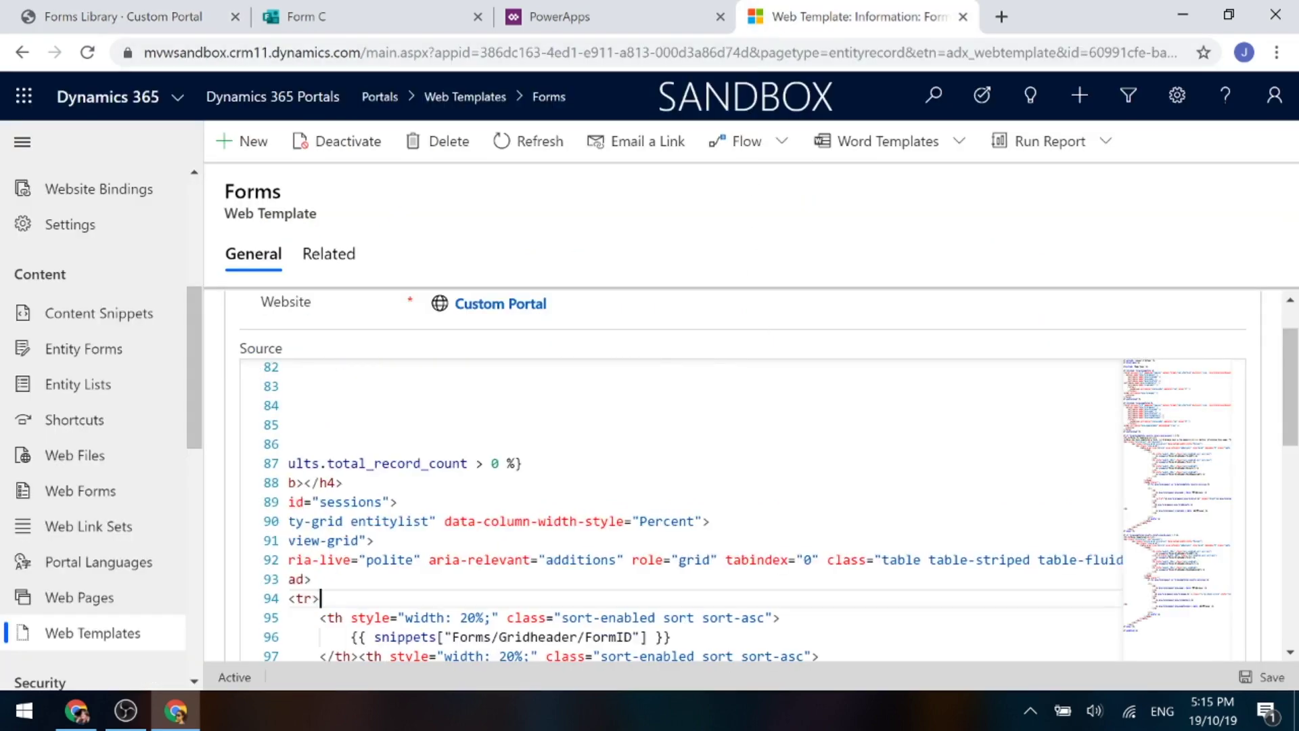
click(372, 559)
key(Home)
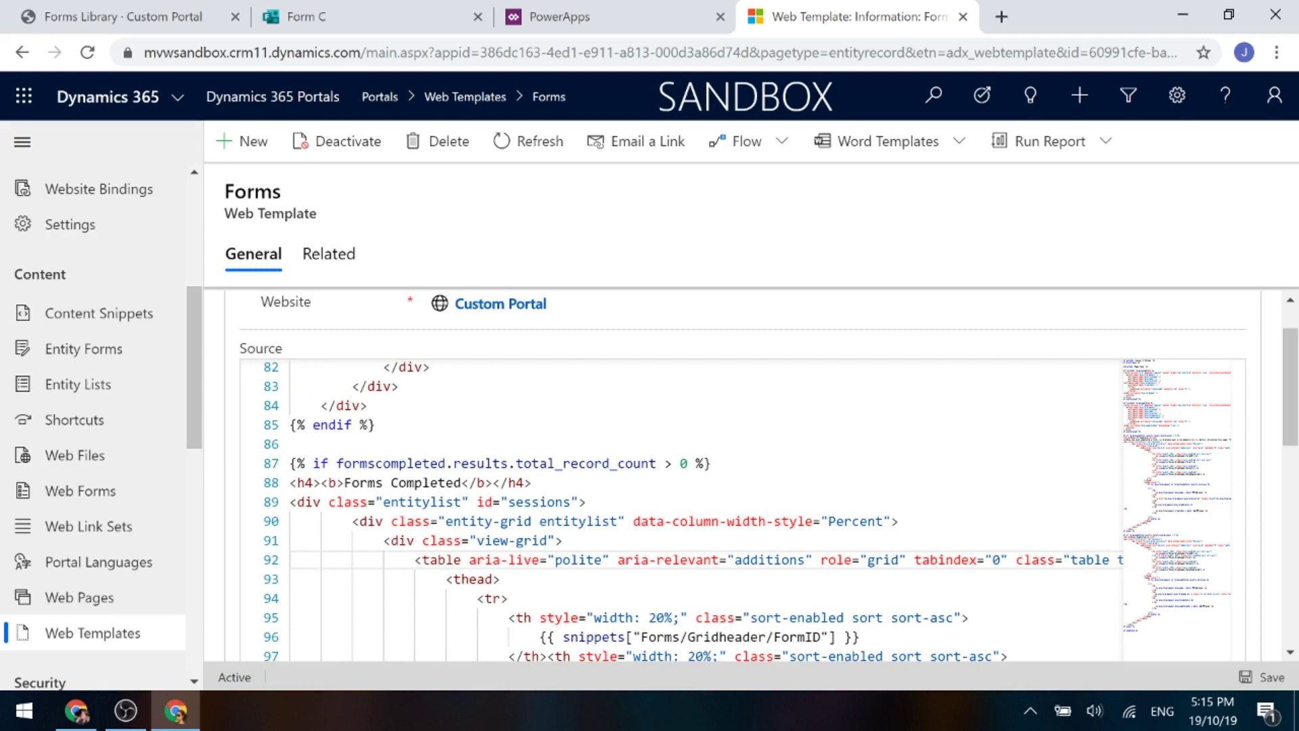
Scroll the source down to {% endblock %}, then return to the Forms Library portal page.
scroll(704, 507, down, 2)
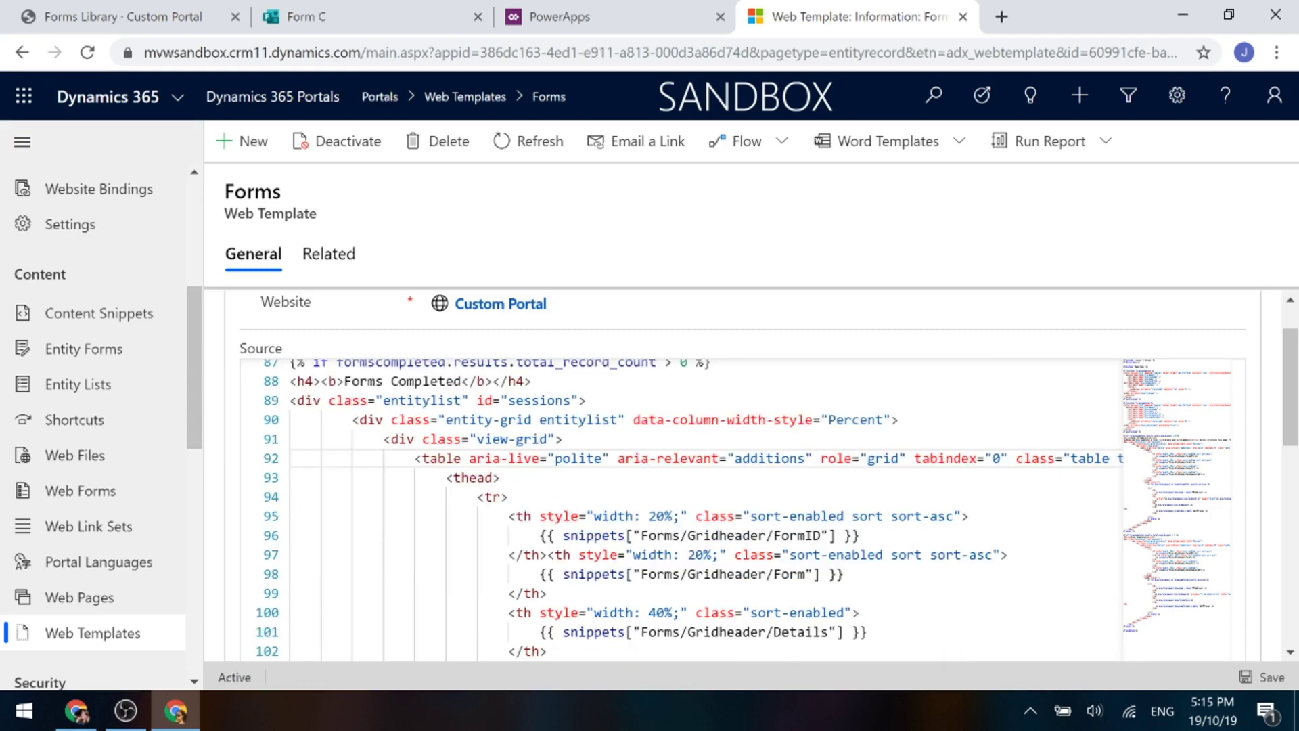
scroll(704, 507, down, 2)
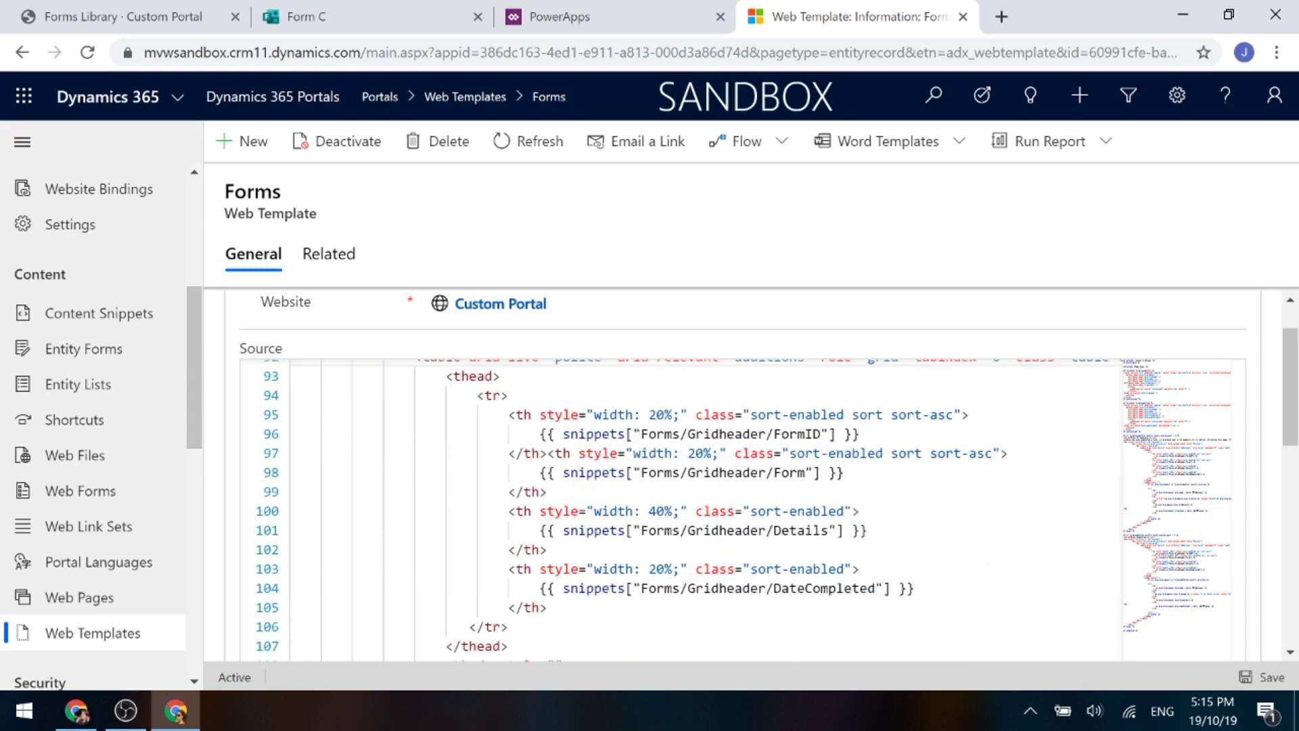
scroll(677, 507, down, 9)
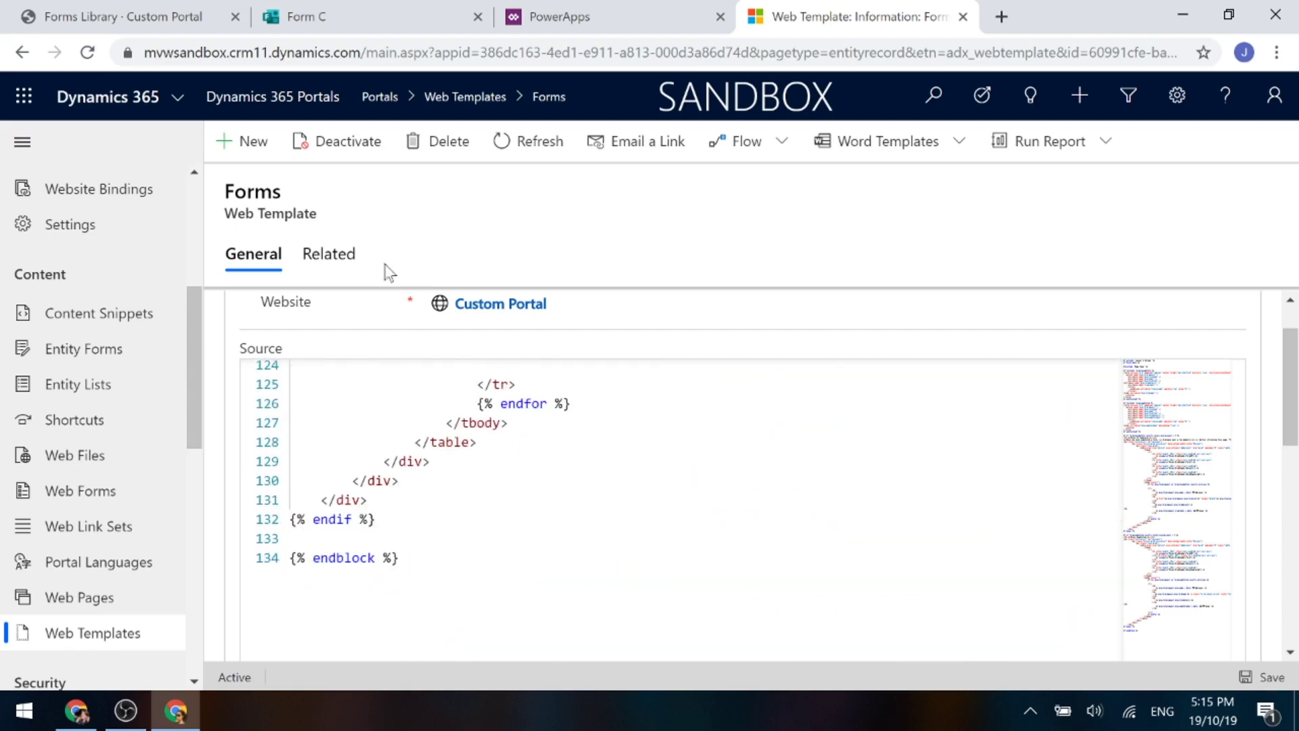
click(109, 19)
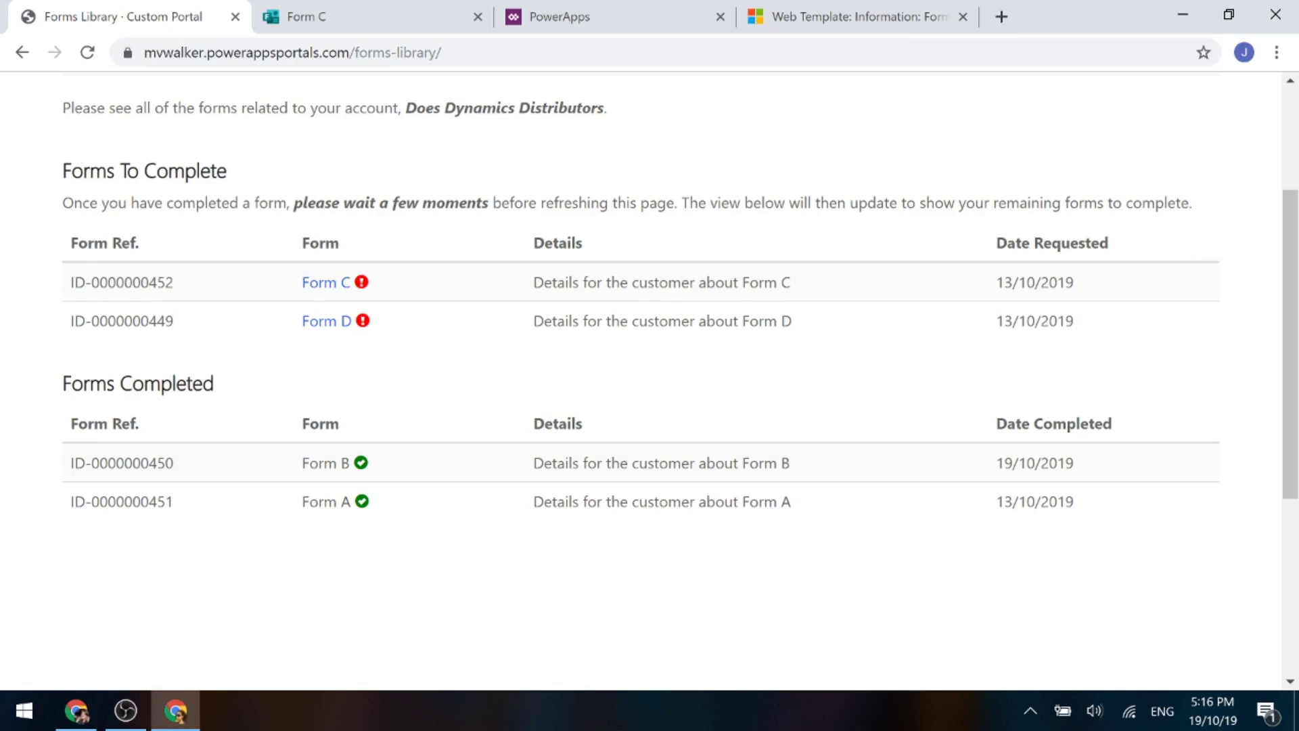
drag(40, 166, 1157, 327)
click(439, 465)
drag(61, 386, 1102, 499)
click(990, 566)
scroll(398, 482, up, 4)
scroll(528, 339, down, 4)
drag(72, 383, 672, 525)
click(673, 523)
drag(71, 171, 1089, 334)
click(773, 640)
drag(65, 245, 1187, 236)
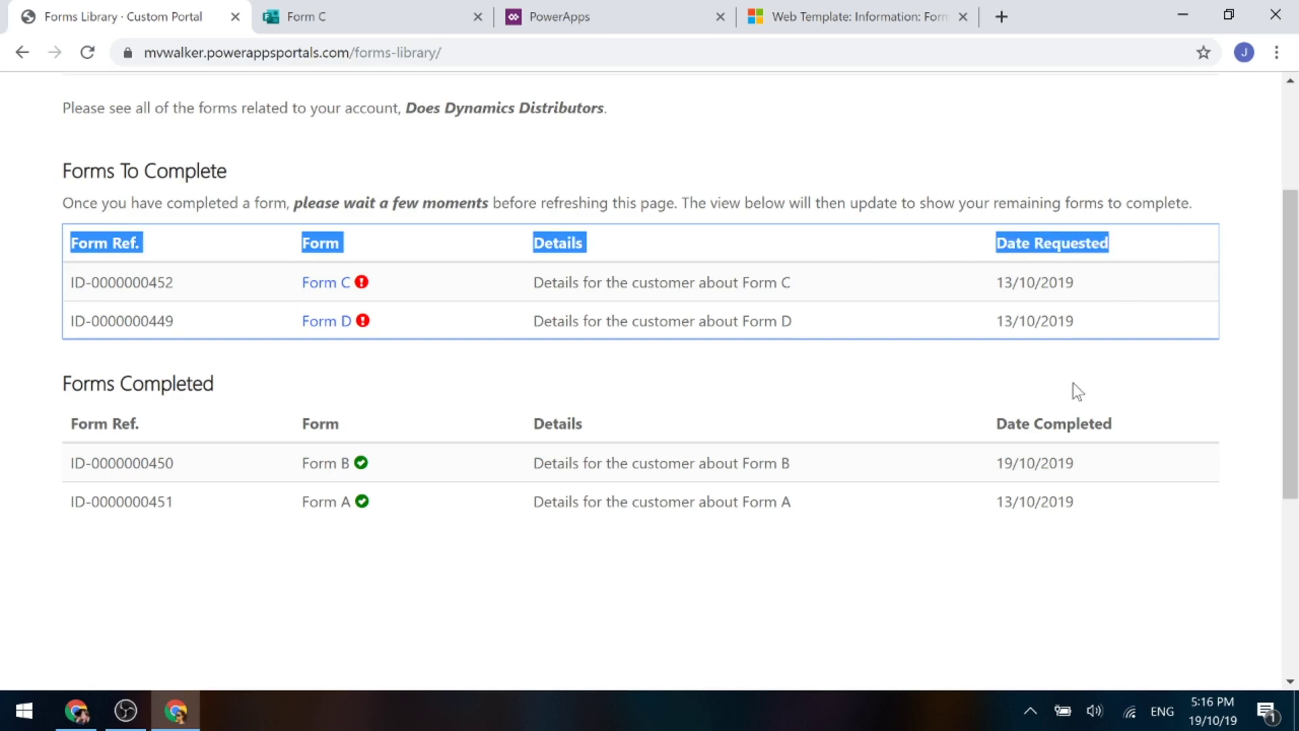